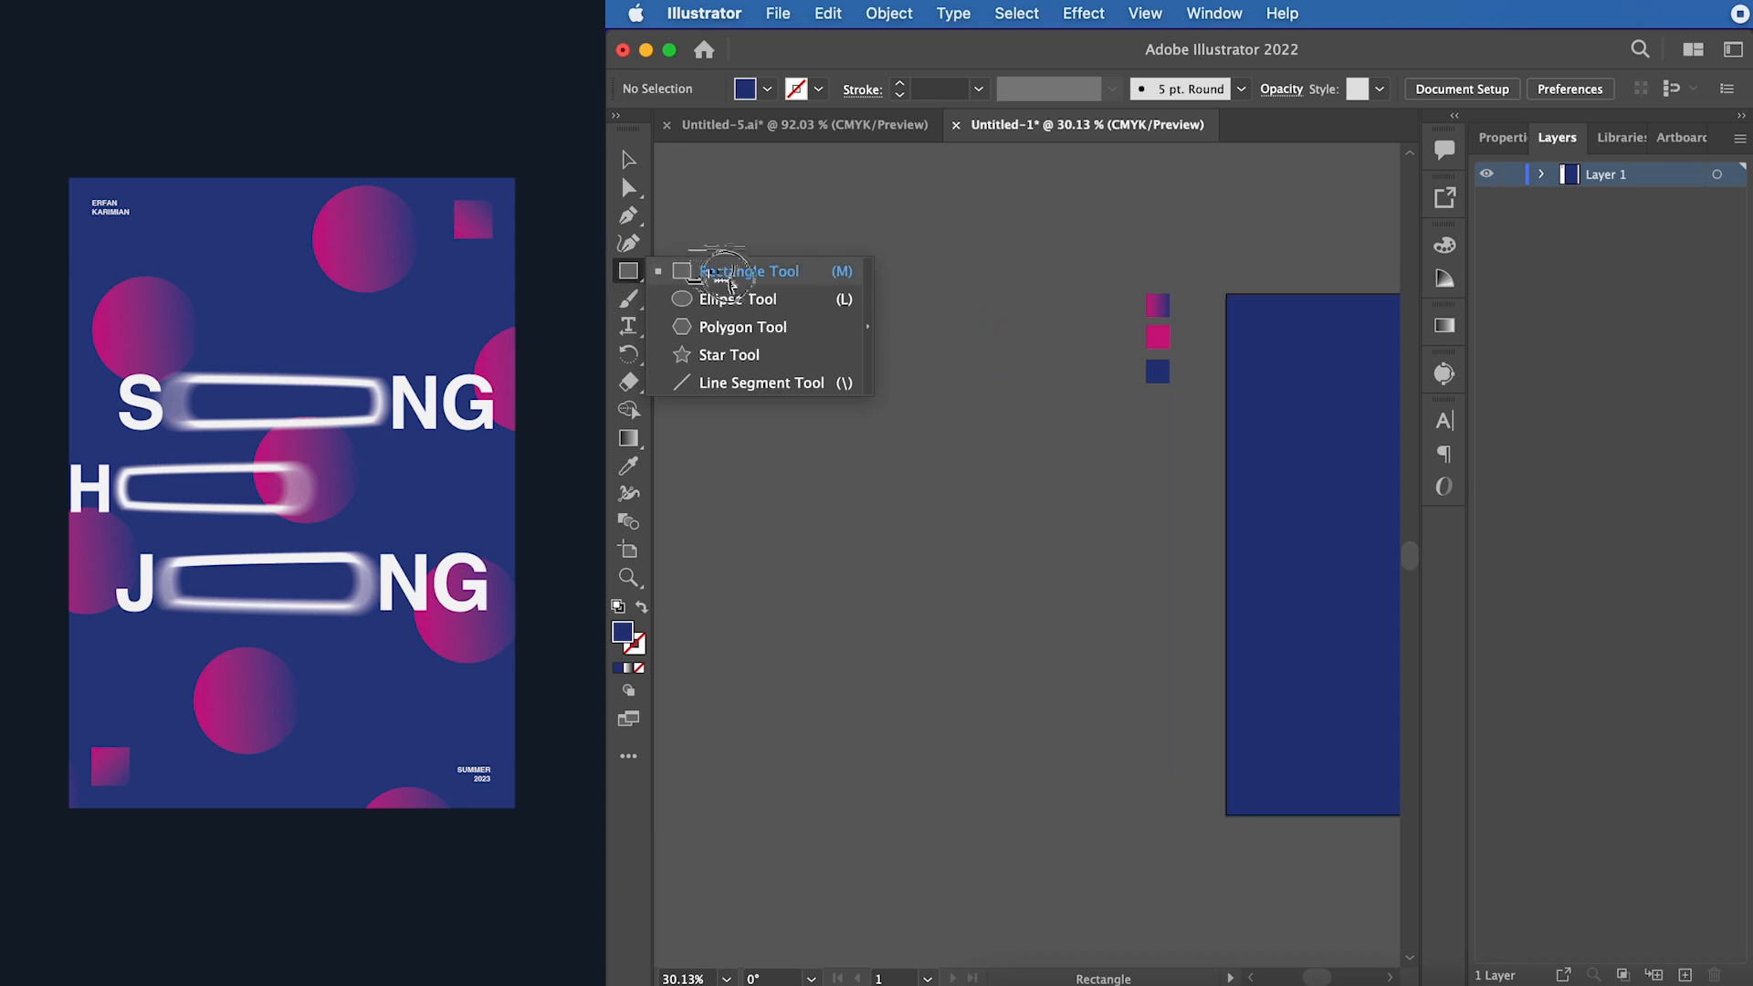
# - Draw a circle left of the poster and fill it with the magenta-to-navy gradient
pyautogui.moveTo(842, 421); pyautogui.dragTo(943, 501)
pyautogui.press('i')
pyautogui.click(1154, 304)
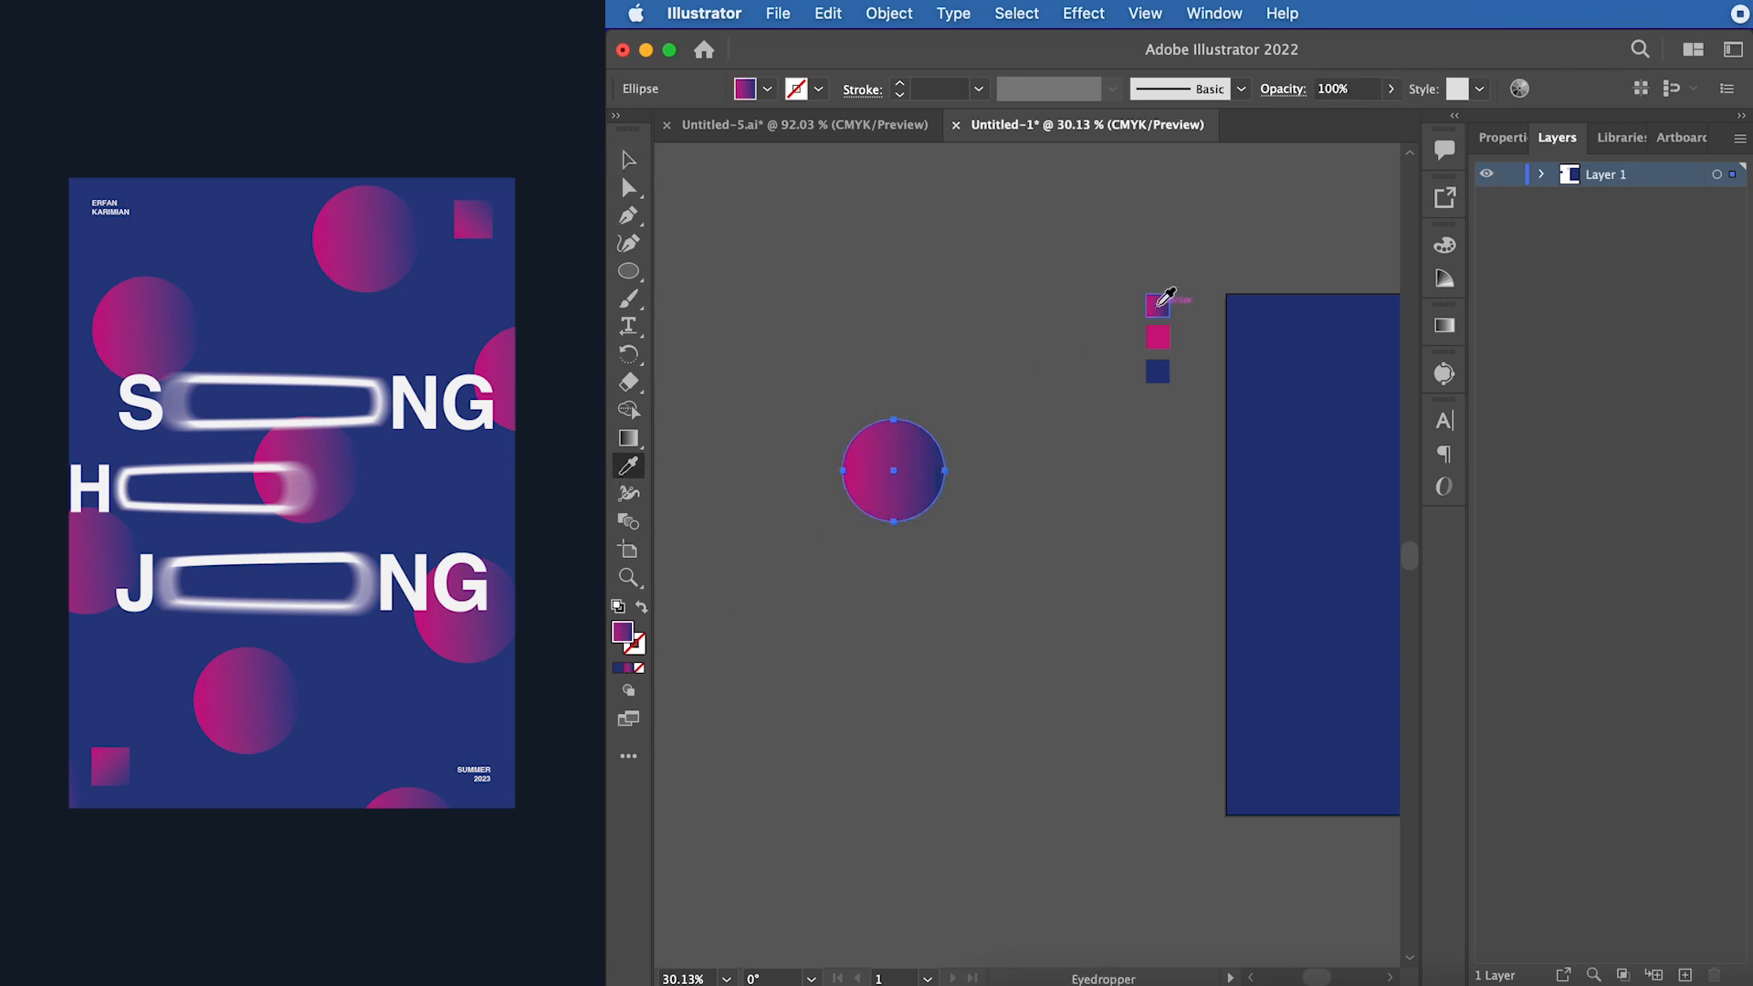
pyautogui.click(629, 161)
pyautogui.click(785, 424)
# - Set the circle's gradient angle to 45°
pyautogui.click(904, 466)
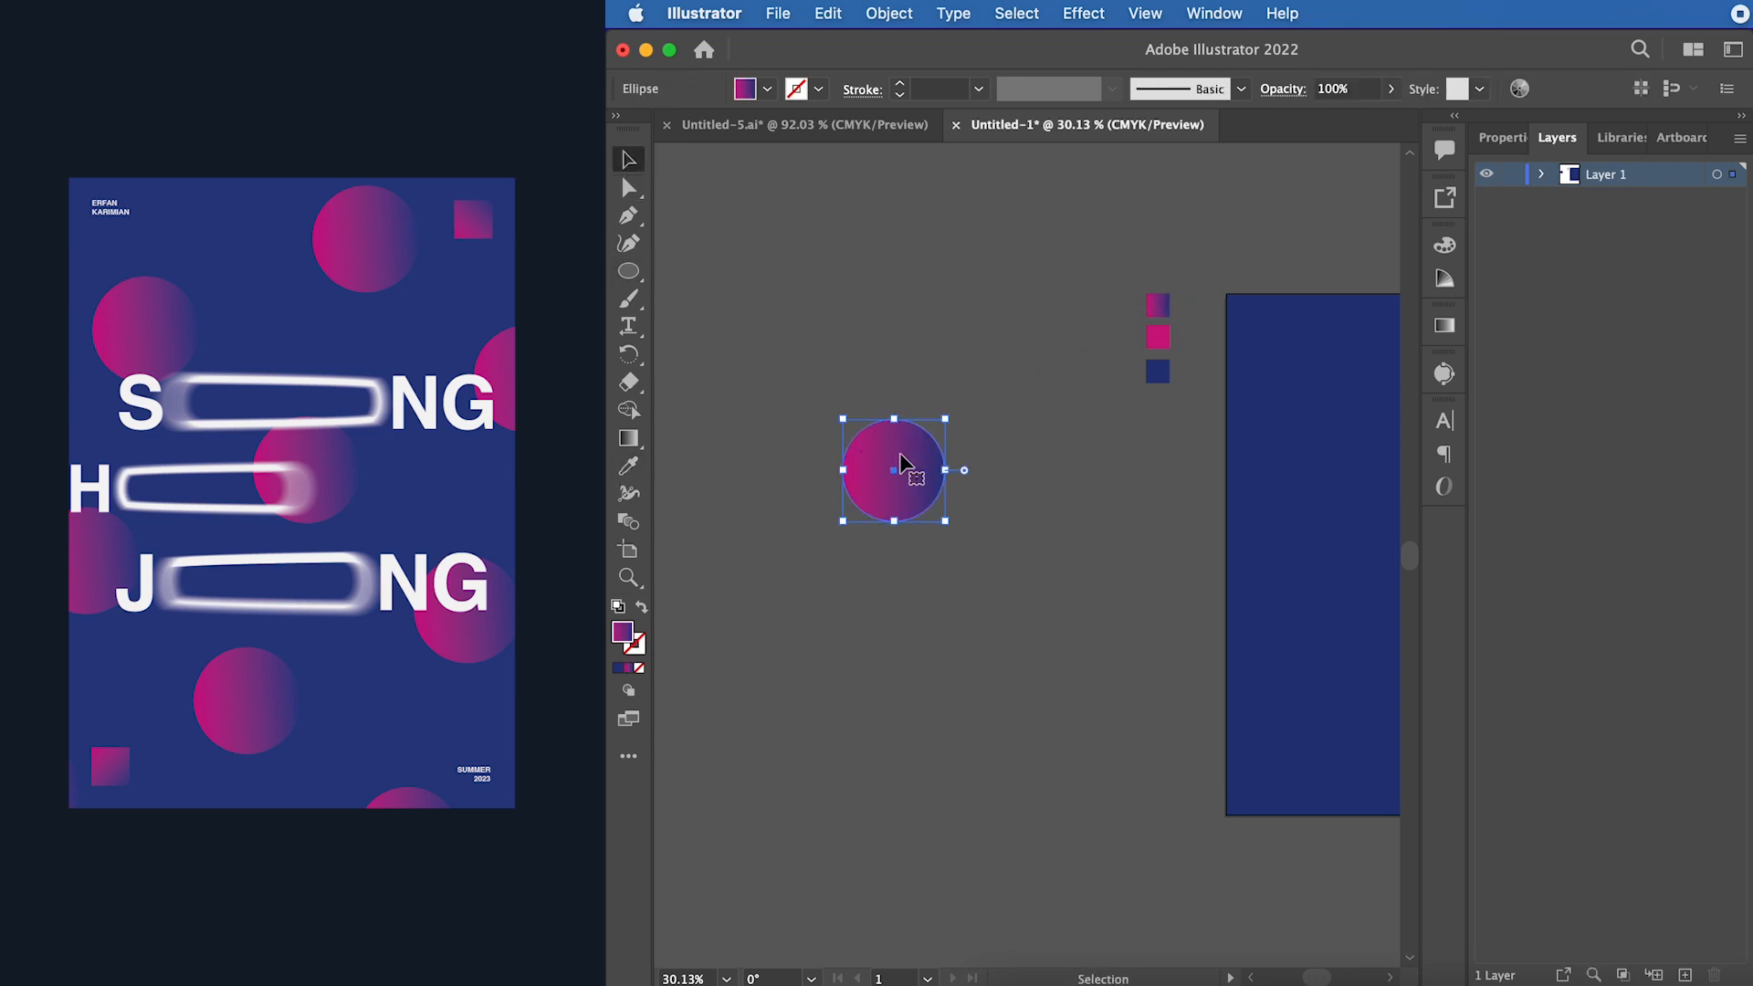
pyautogui.click(1444, 327)
pyautogui.click(1282, 445)
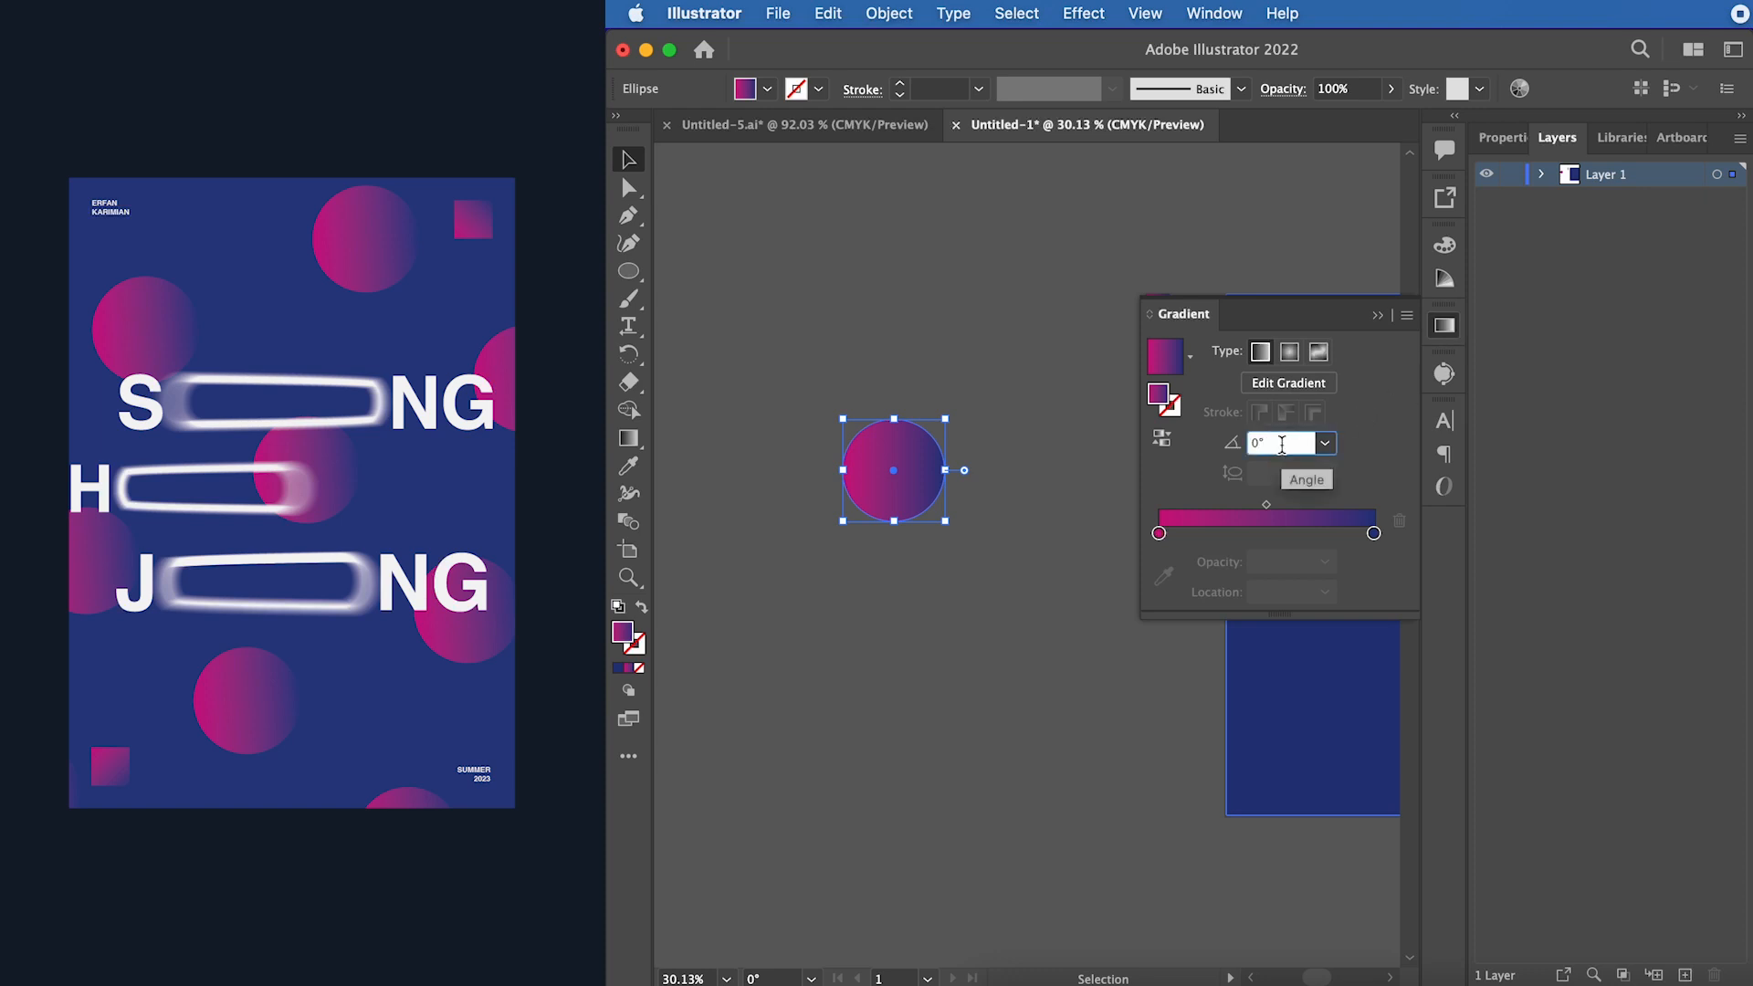
pyautogui.click(1324, 443)
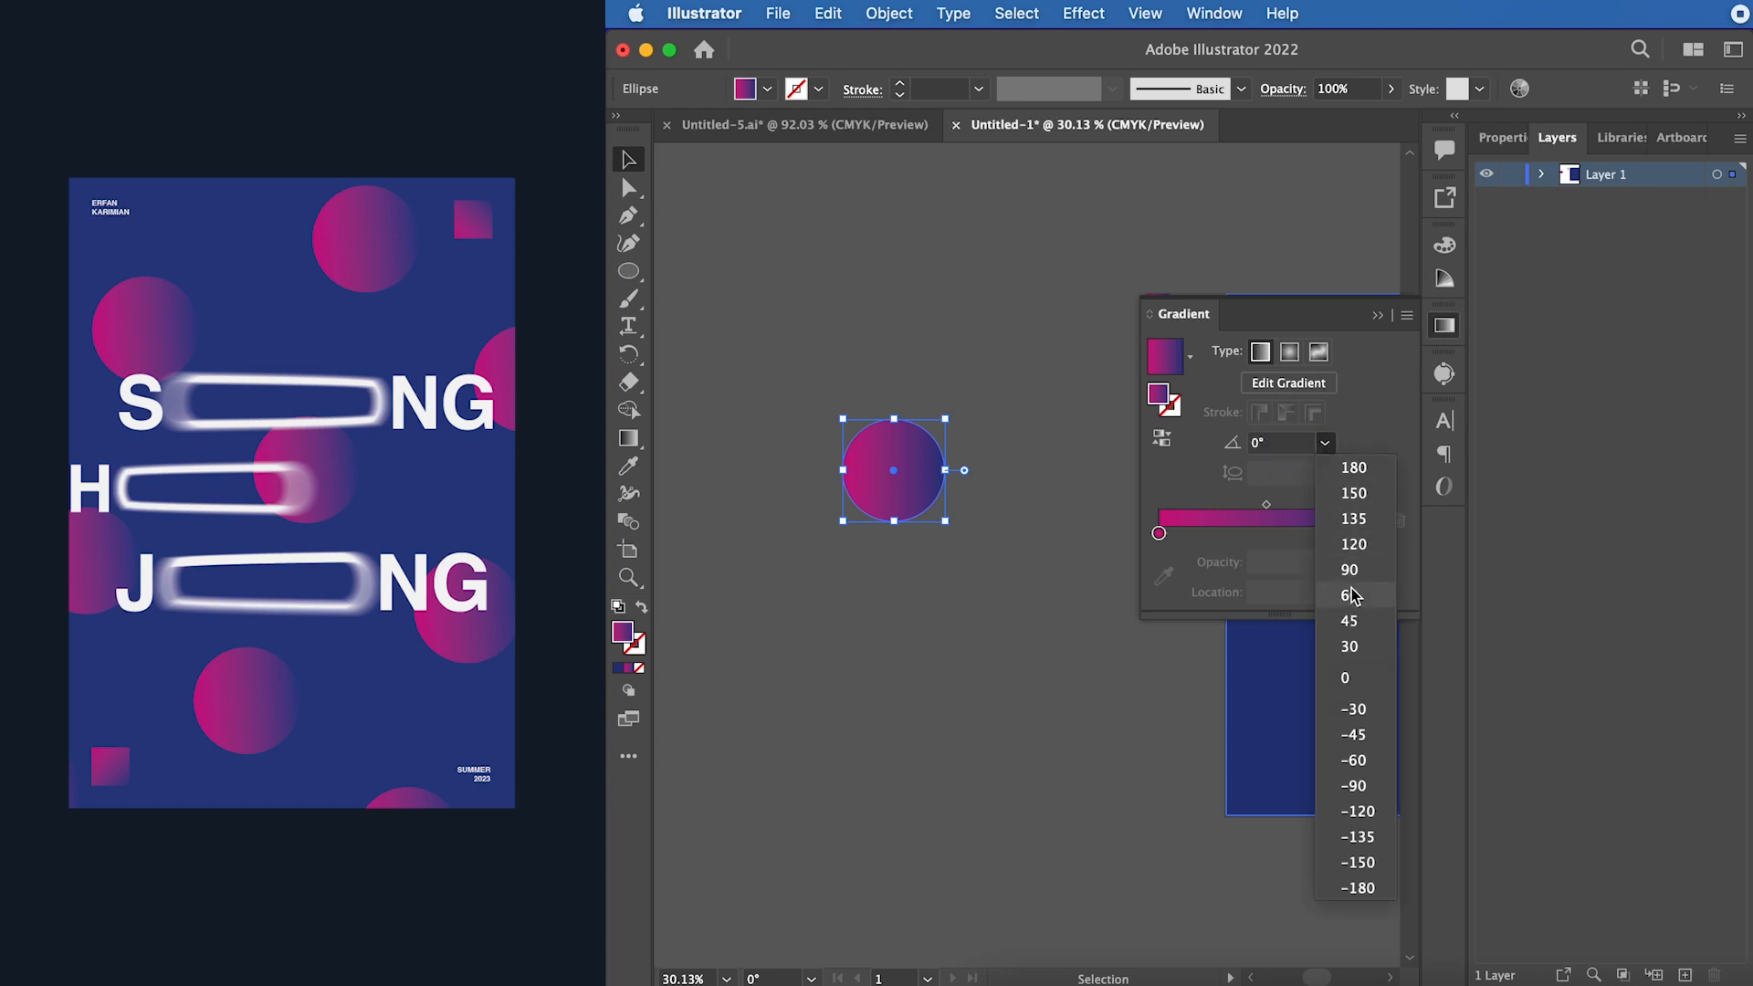
pyautogui.click(1350, 621)
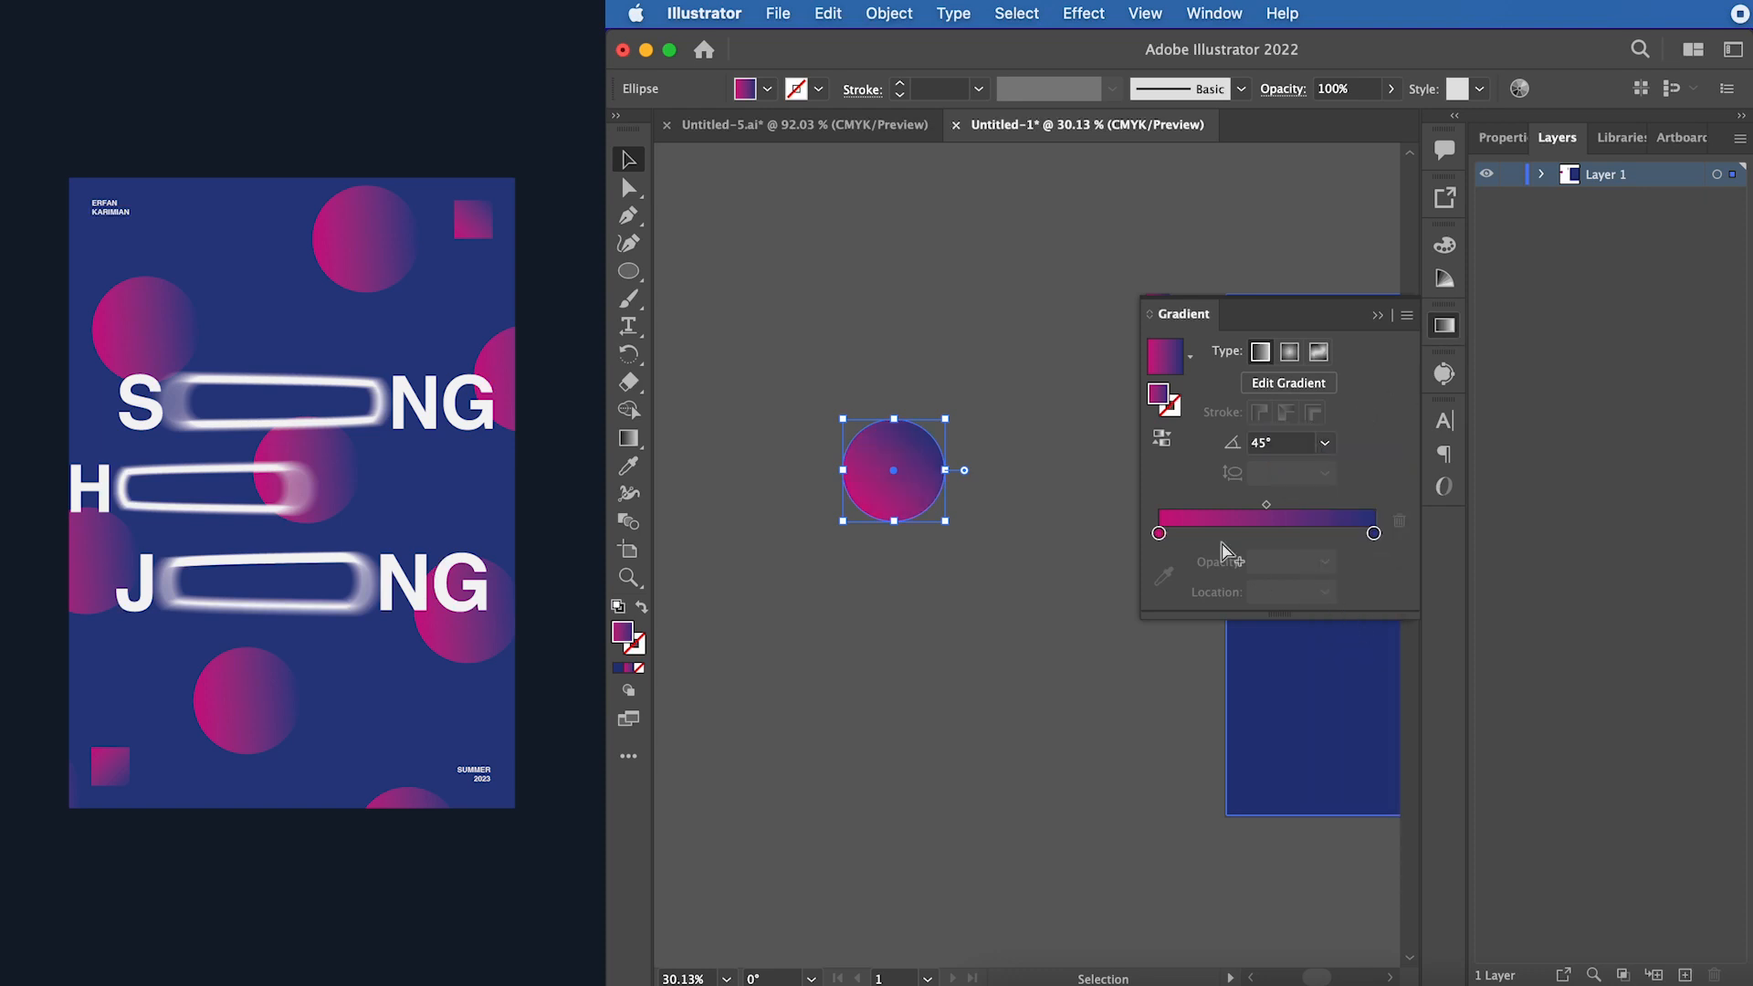
pyautogui.click(760, 245)
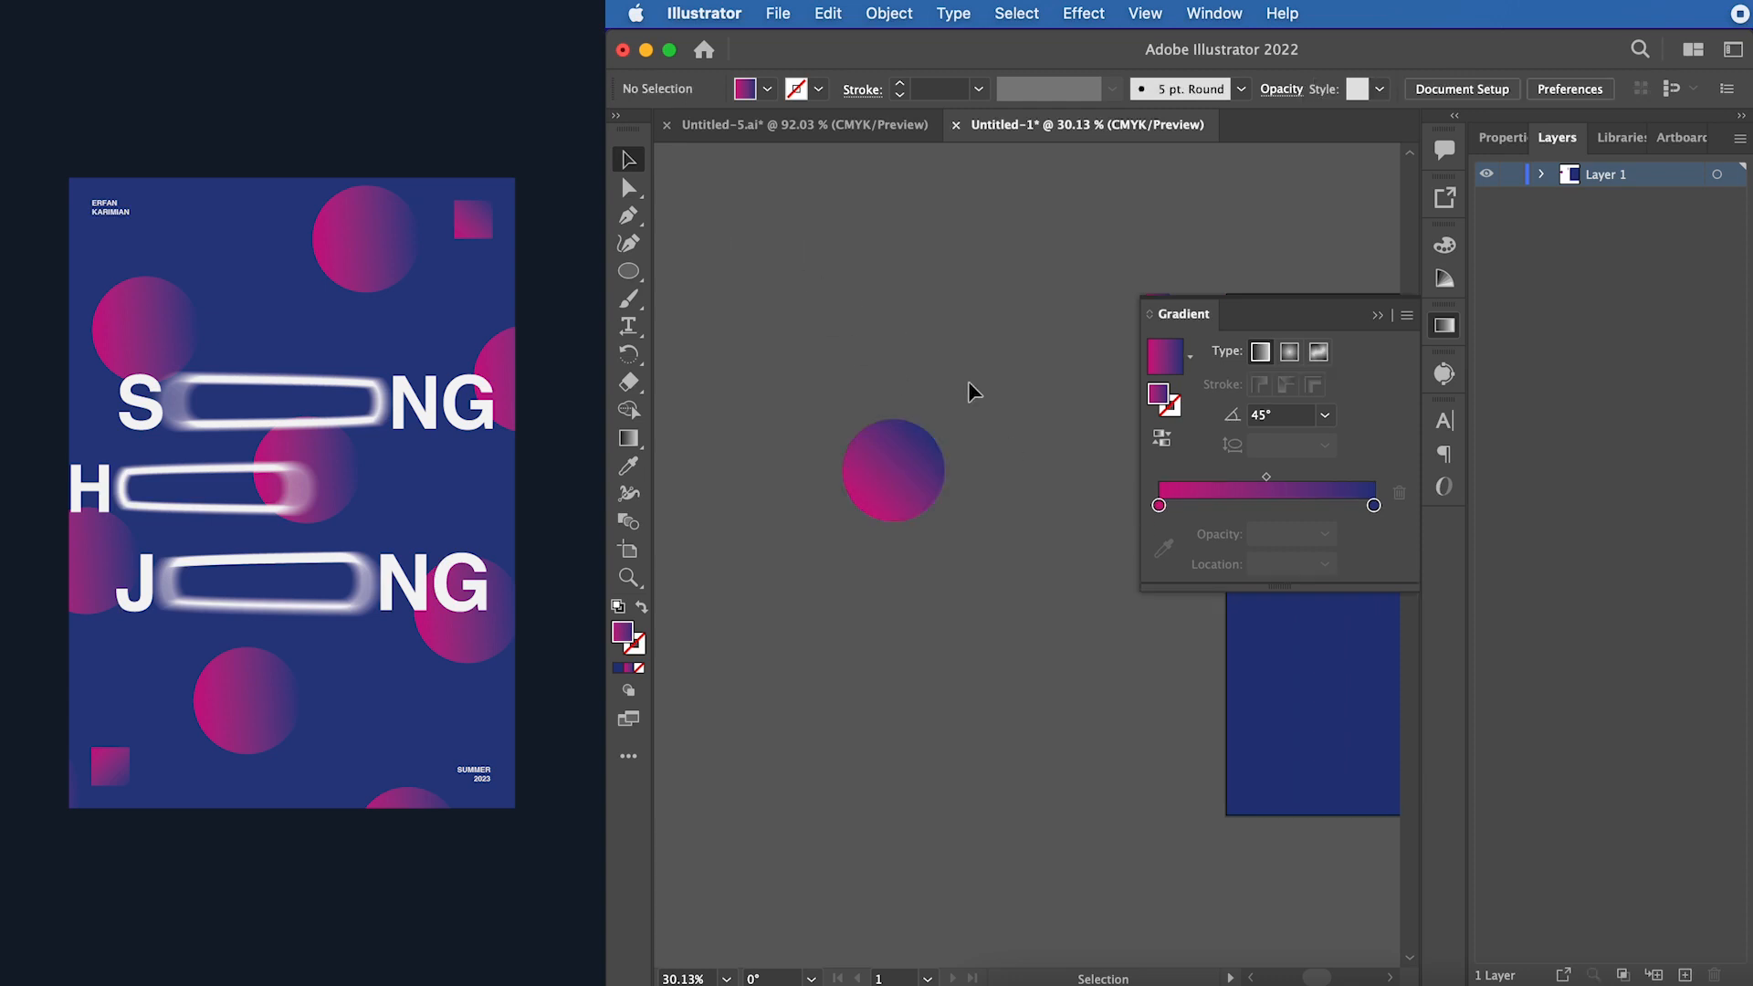
pyautogui.click(1451, 328)
# - Make a new pattern from the gradient circle via Object > Pattern > Make
pyautogui.click(940, 464)
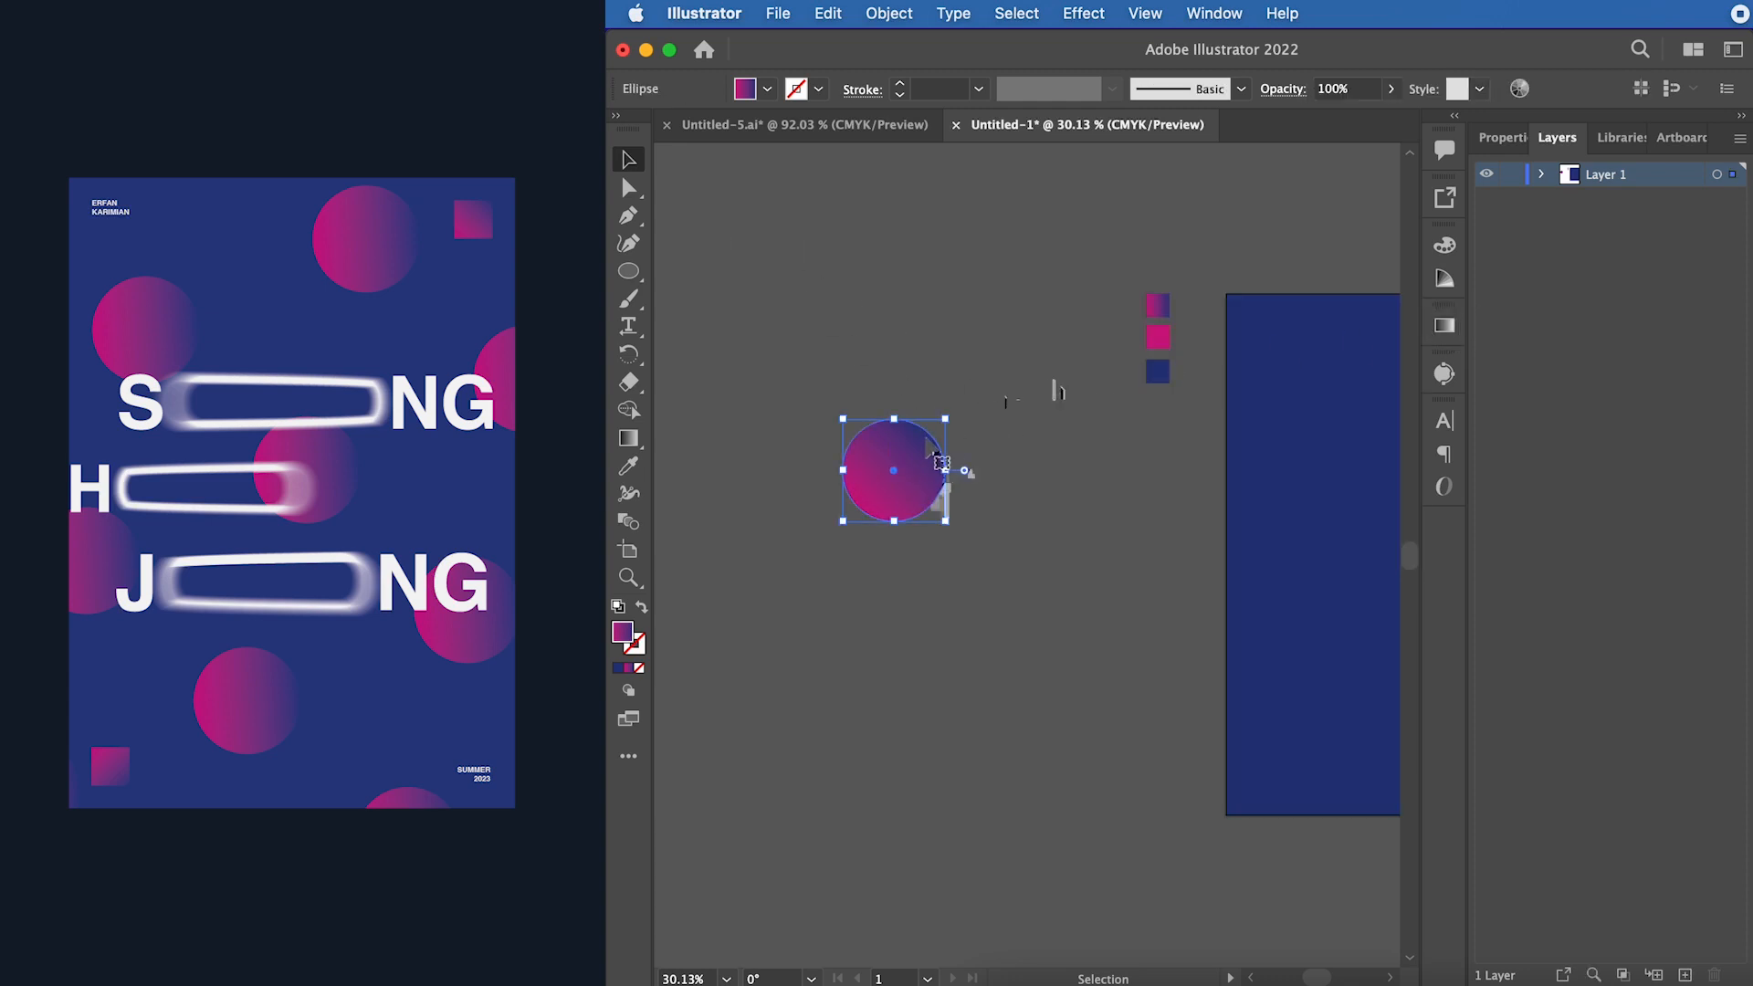
pyautogui.click(890, 13)
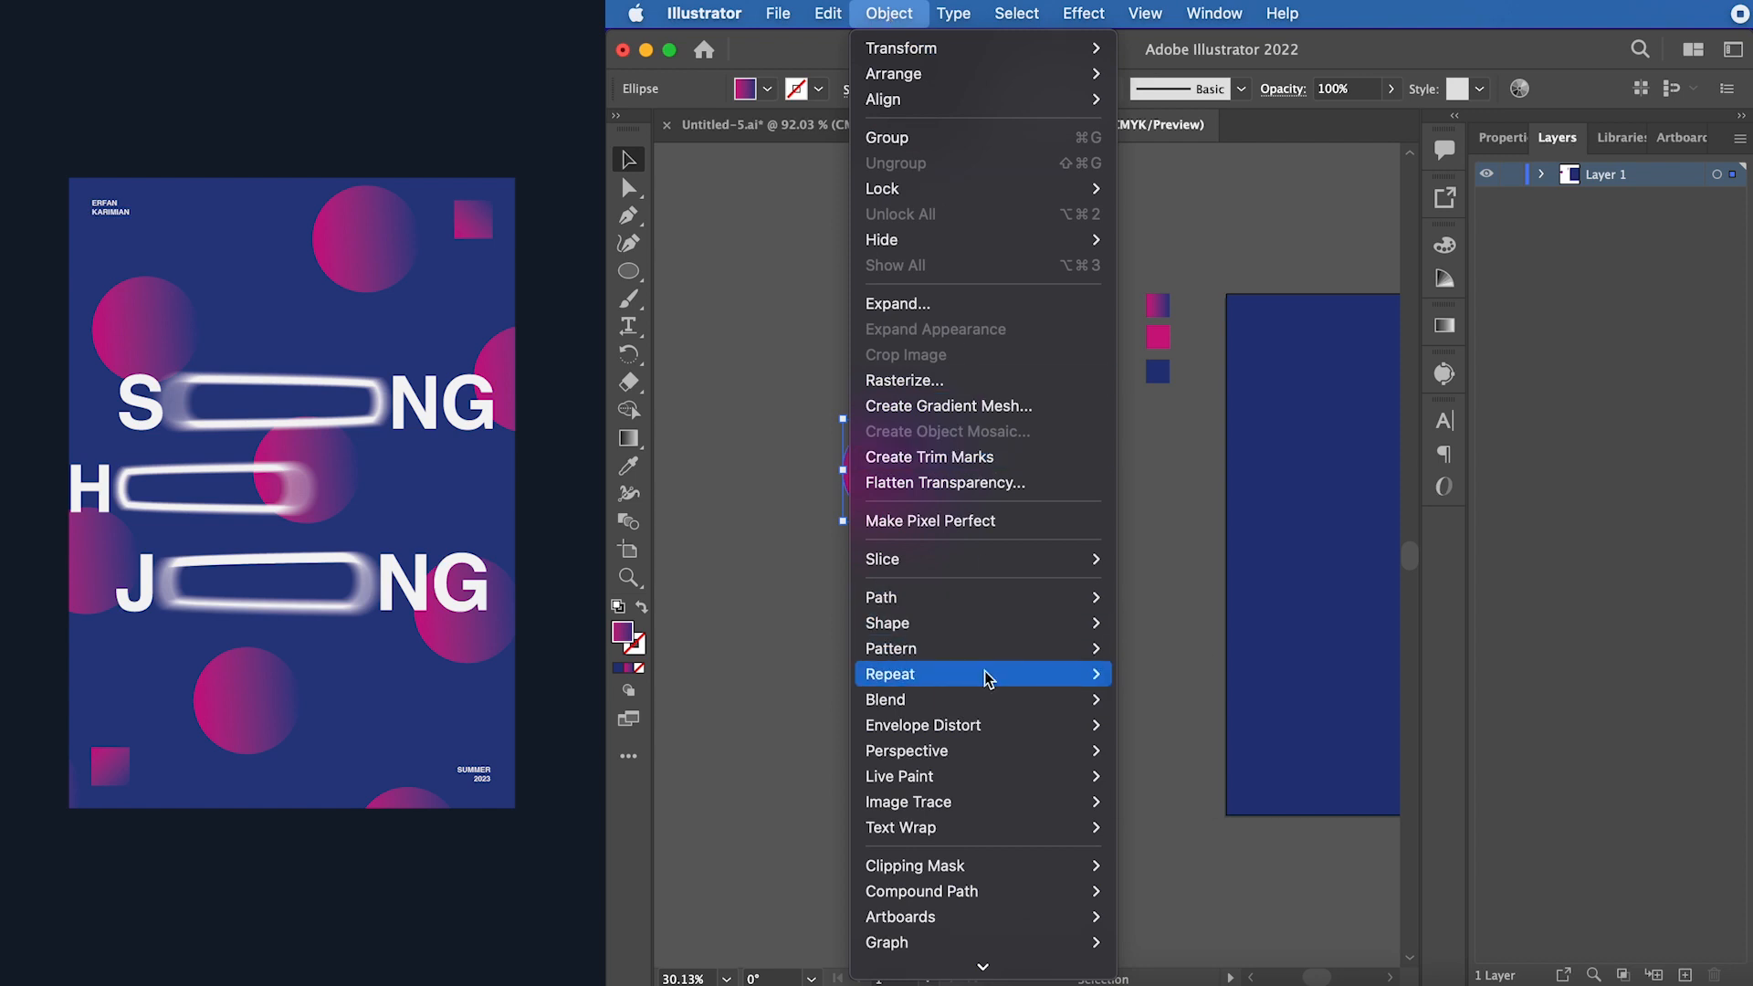
pyautogui.moveTo(988, 650)
pyautogui.click(1149, 650)
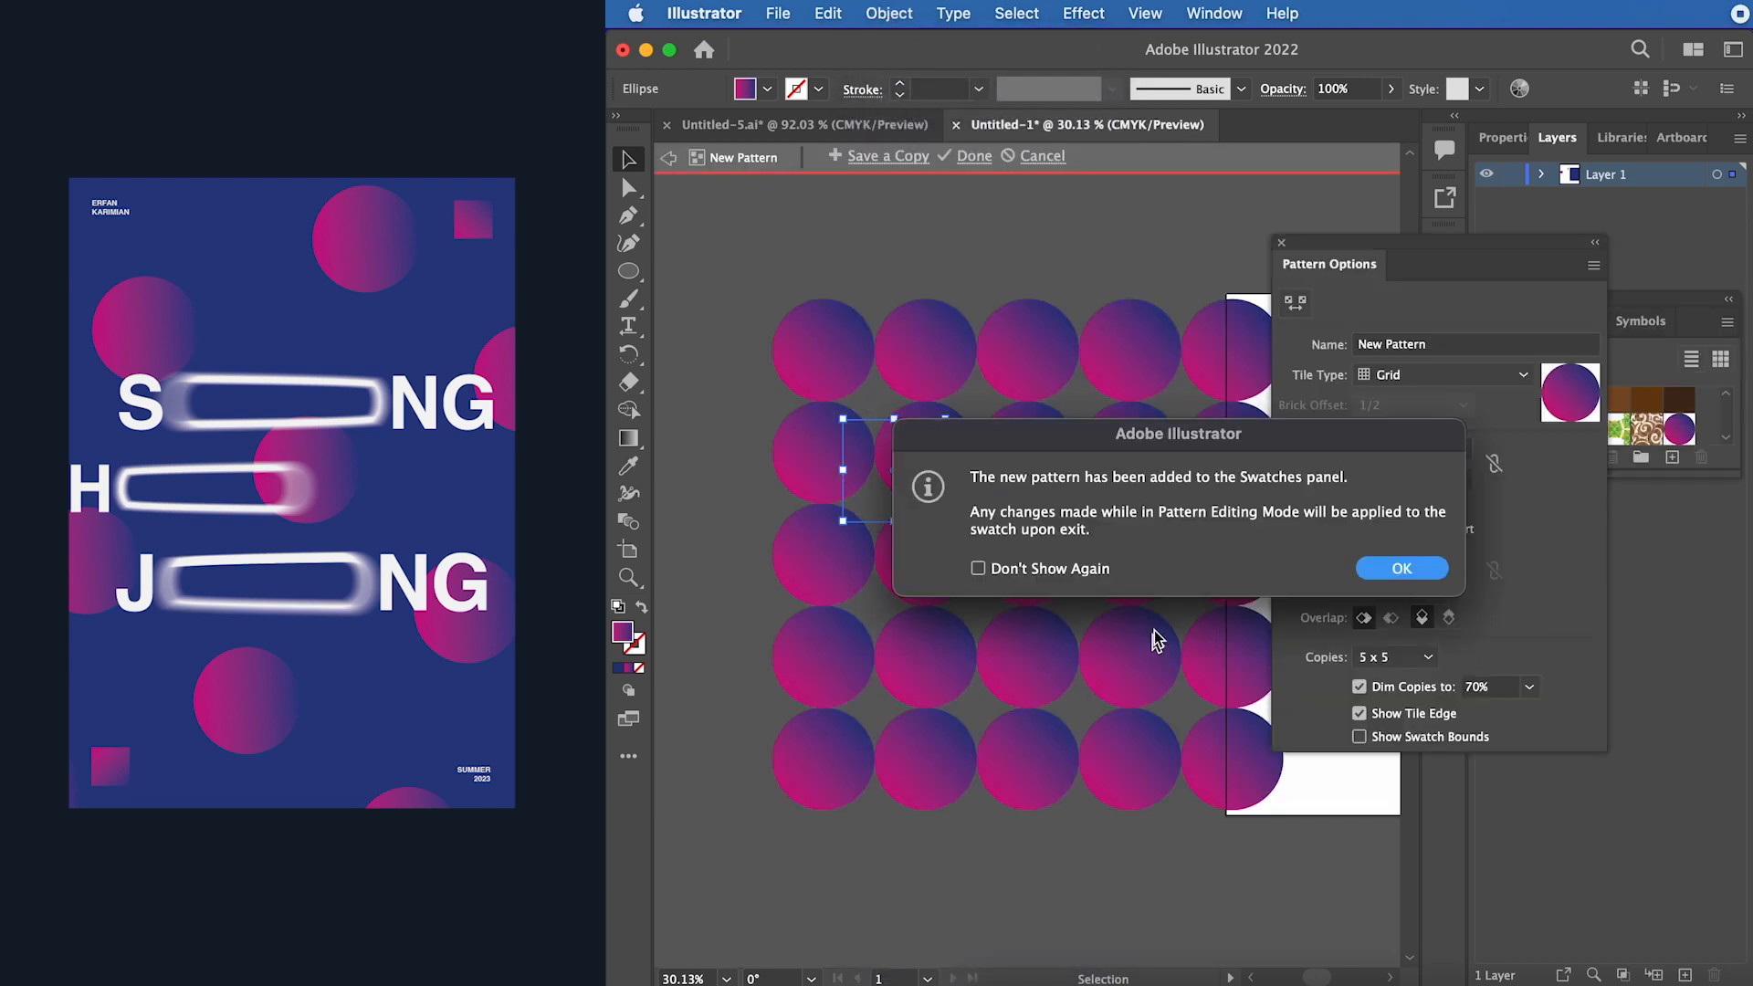
pyautogui.click(1402, 568)
# - Set tiles to Brick by Row, double width and height to 116.3628 mm, name it New Pattern 3
pyautogui.click(1443, 374)
pyautogui.click(1406, 403)
pyautogui.doubleClick(1408, 448)
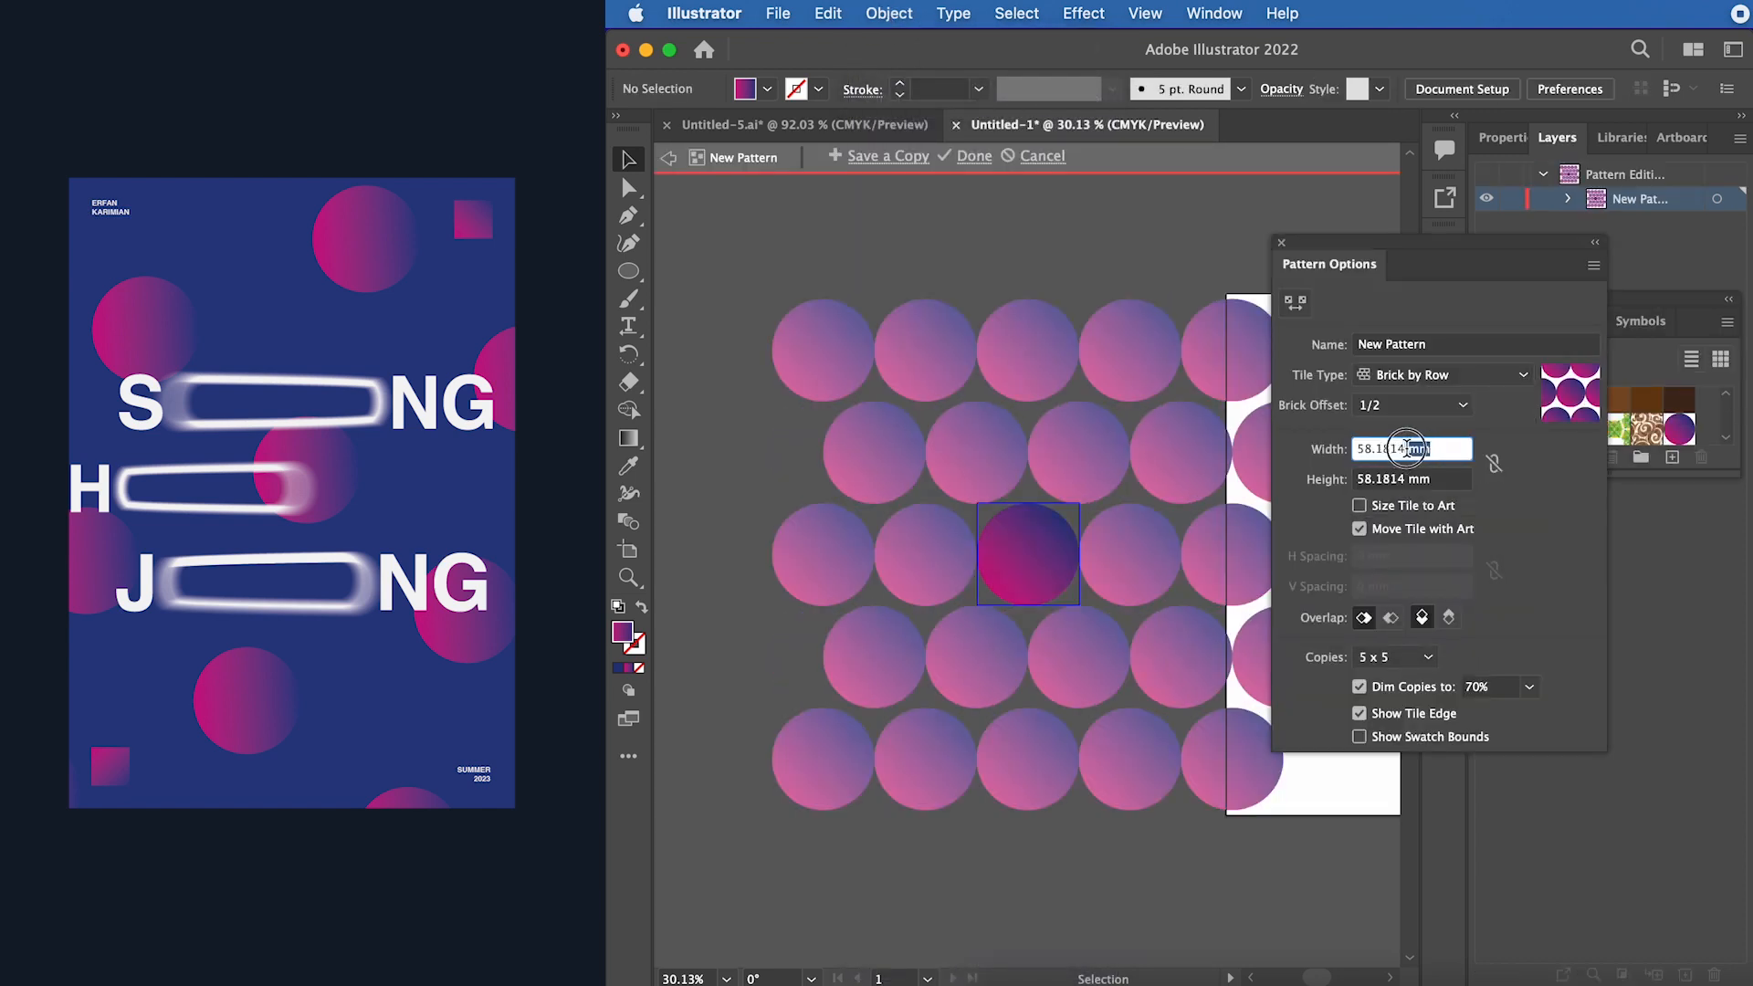
pyautogui.write('* 2')
pyautogui.click(1423, 479)
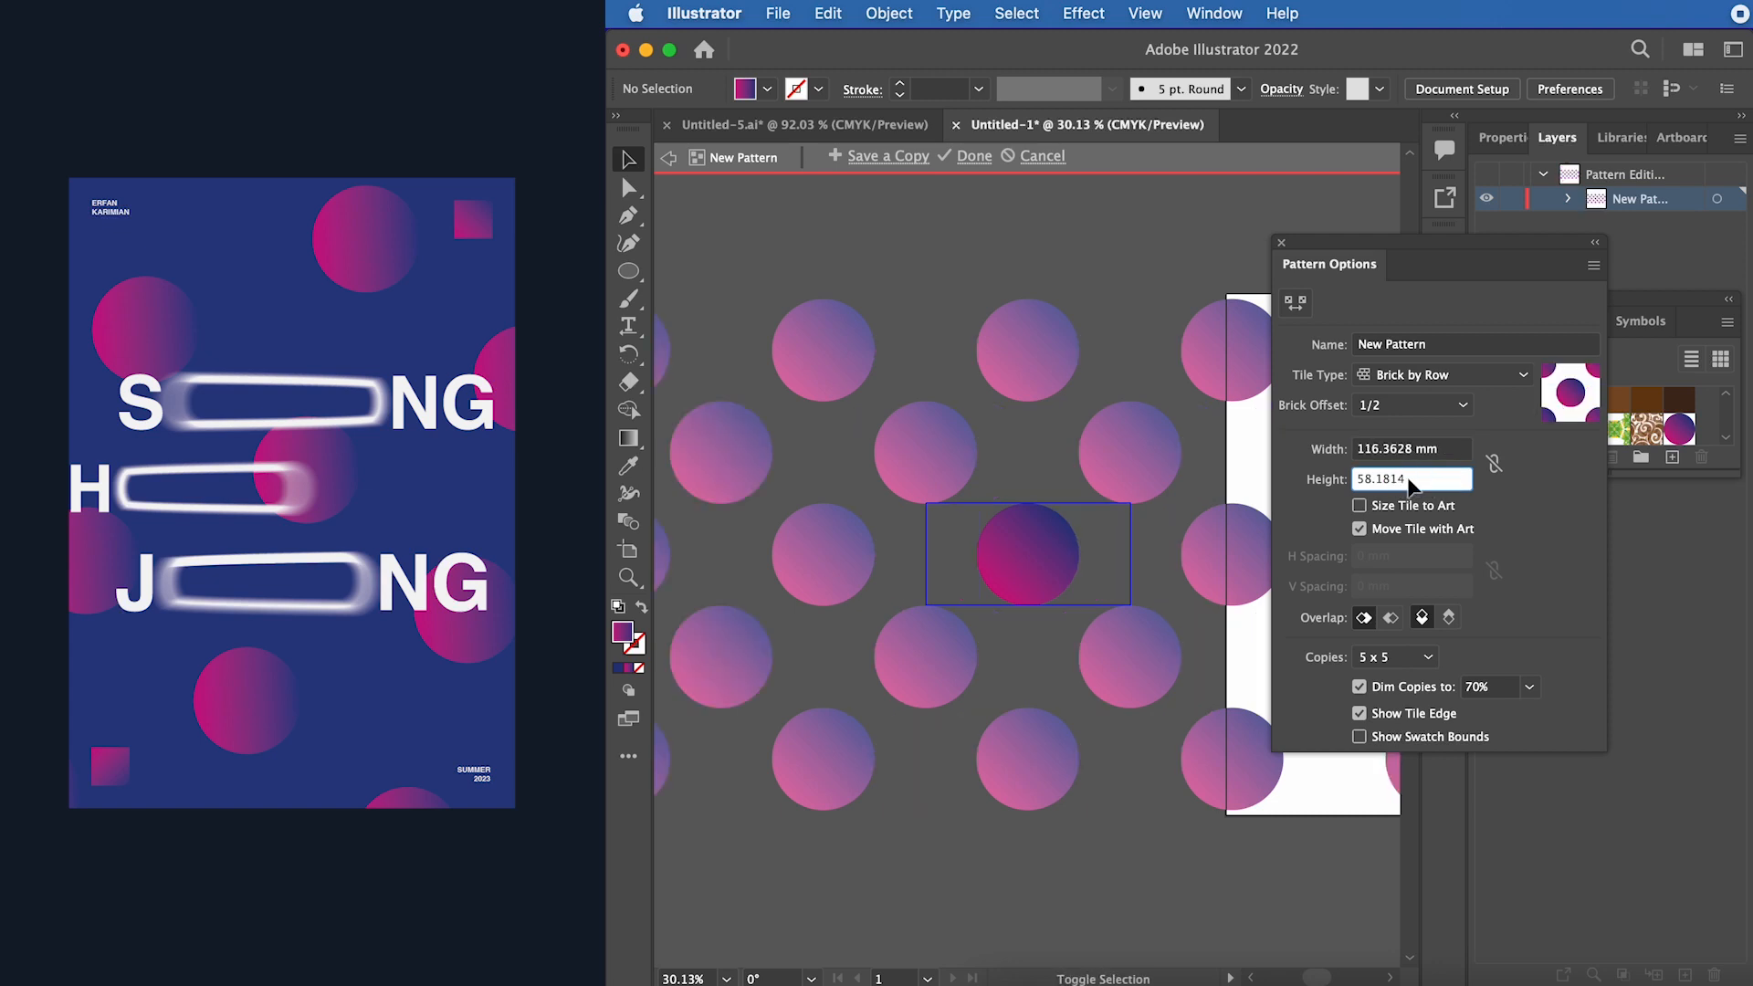
pyautogui.press('Return')
pyautogui.click(1445, 343)
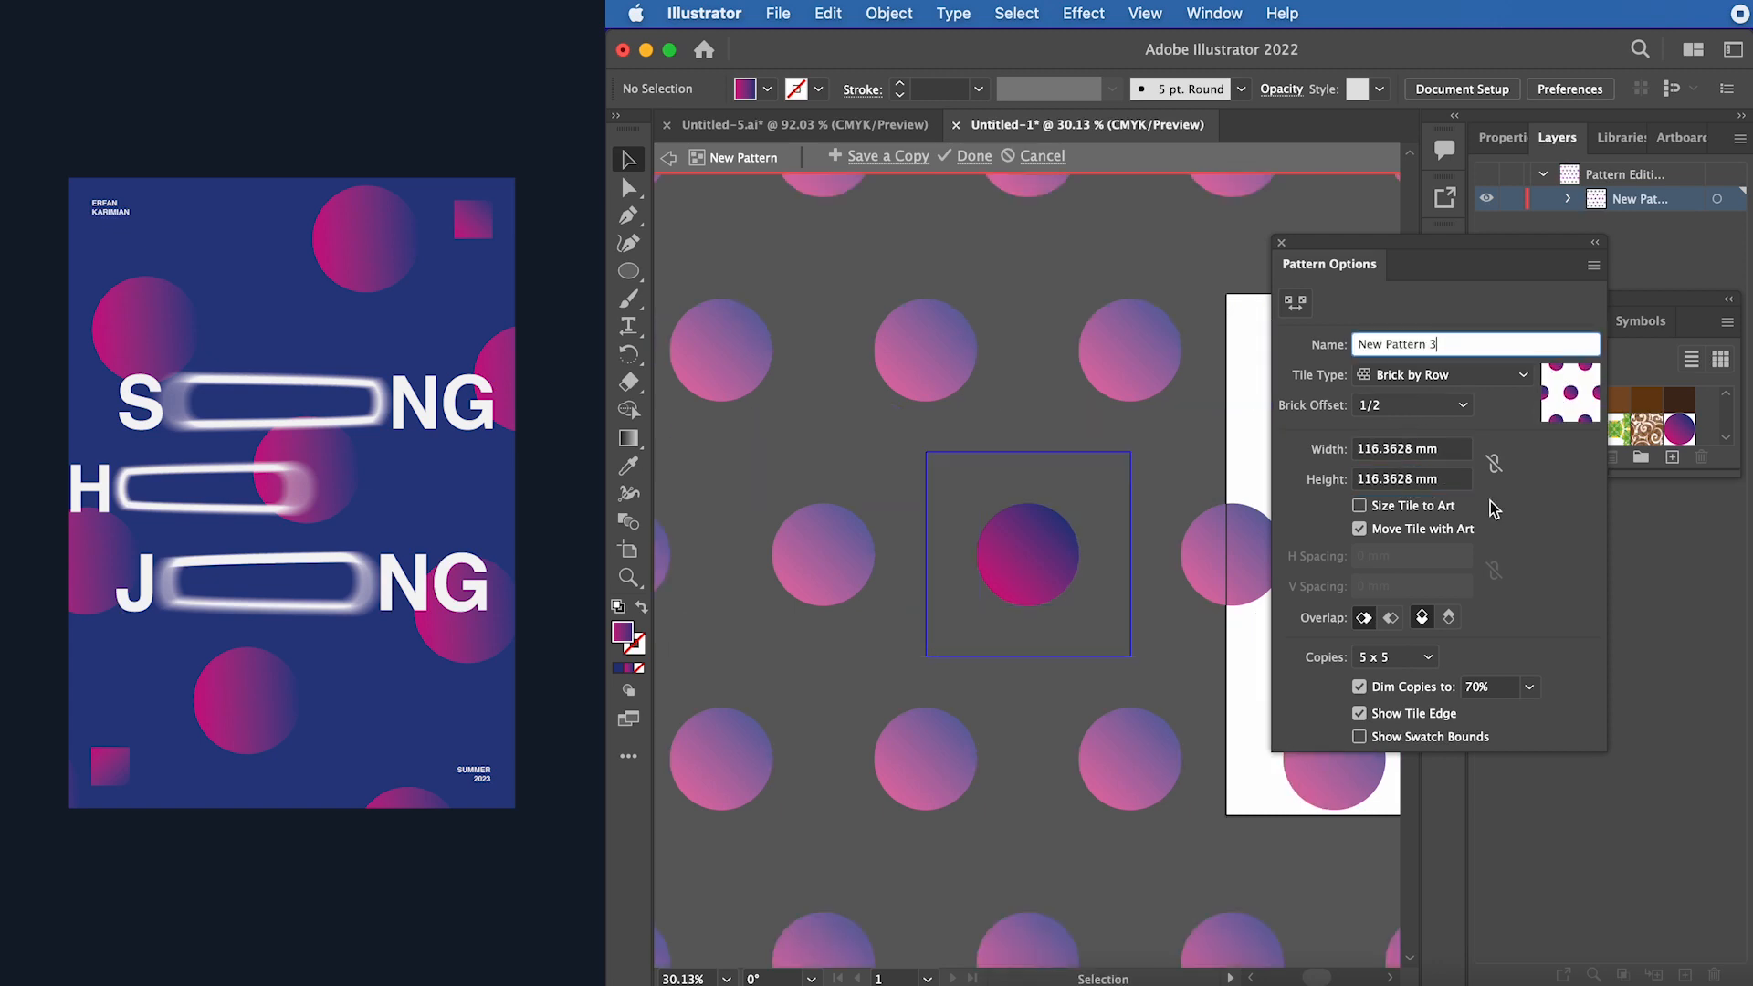
pyautogui.press('Return')
pyautogui.click(987, 157)
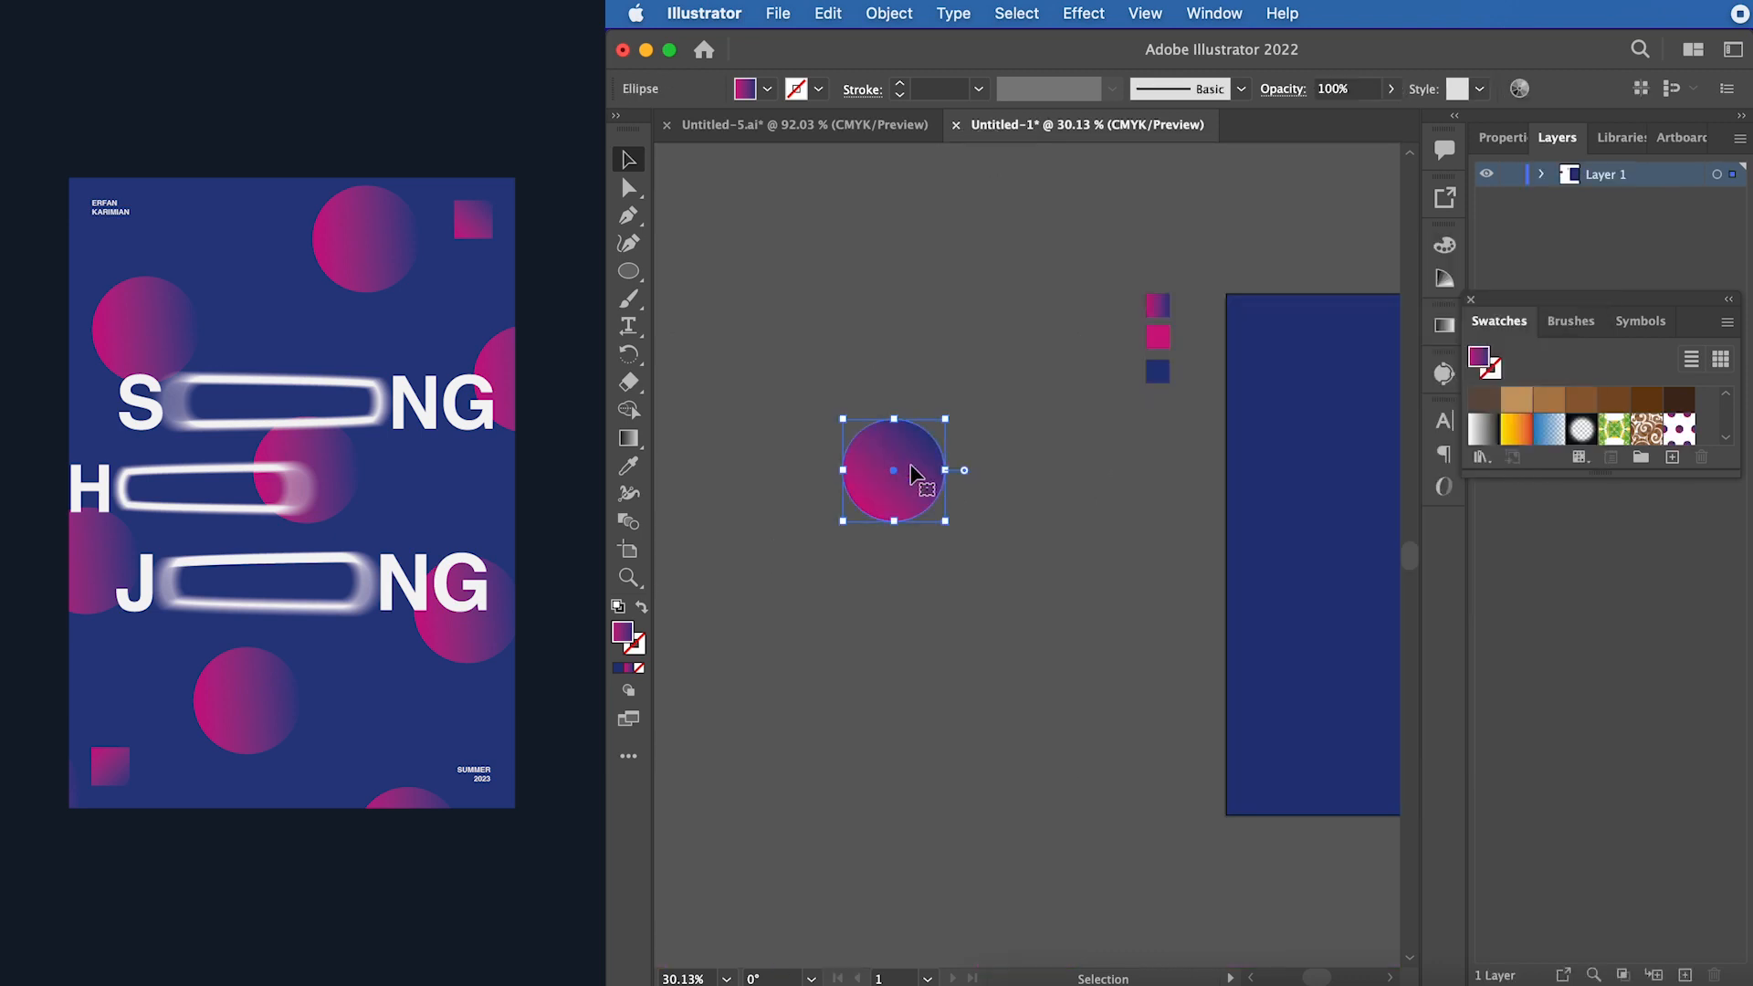
# - Delete the circle and paste a copy of the navy rectangle onto the poster
pyautogui.click(896, 456)
pyautogui.press('Delete')
pyautogui.click(1012, 482)
pyautogui.press('a')
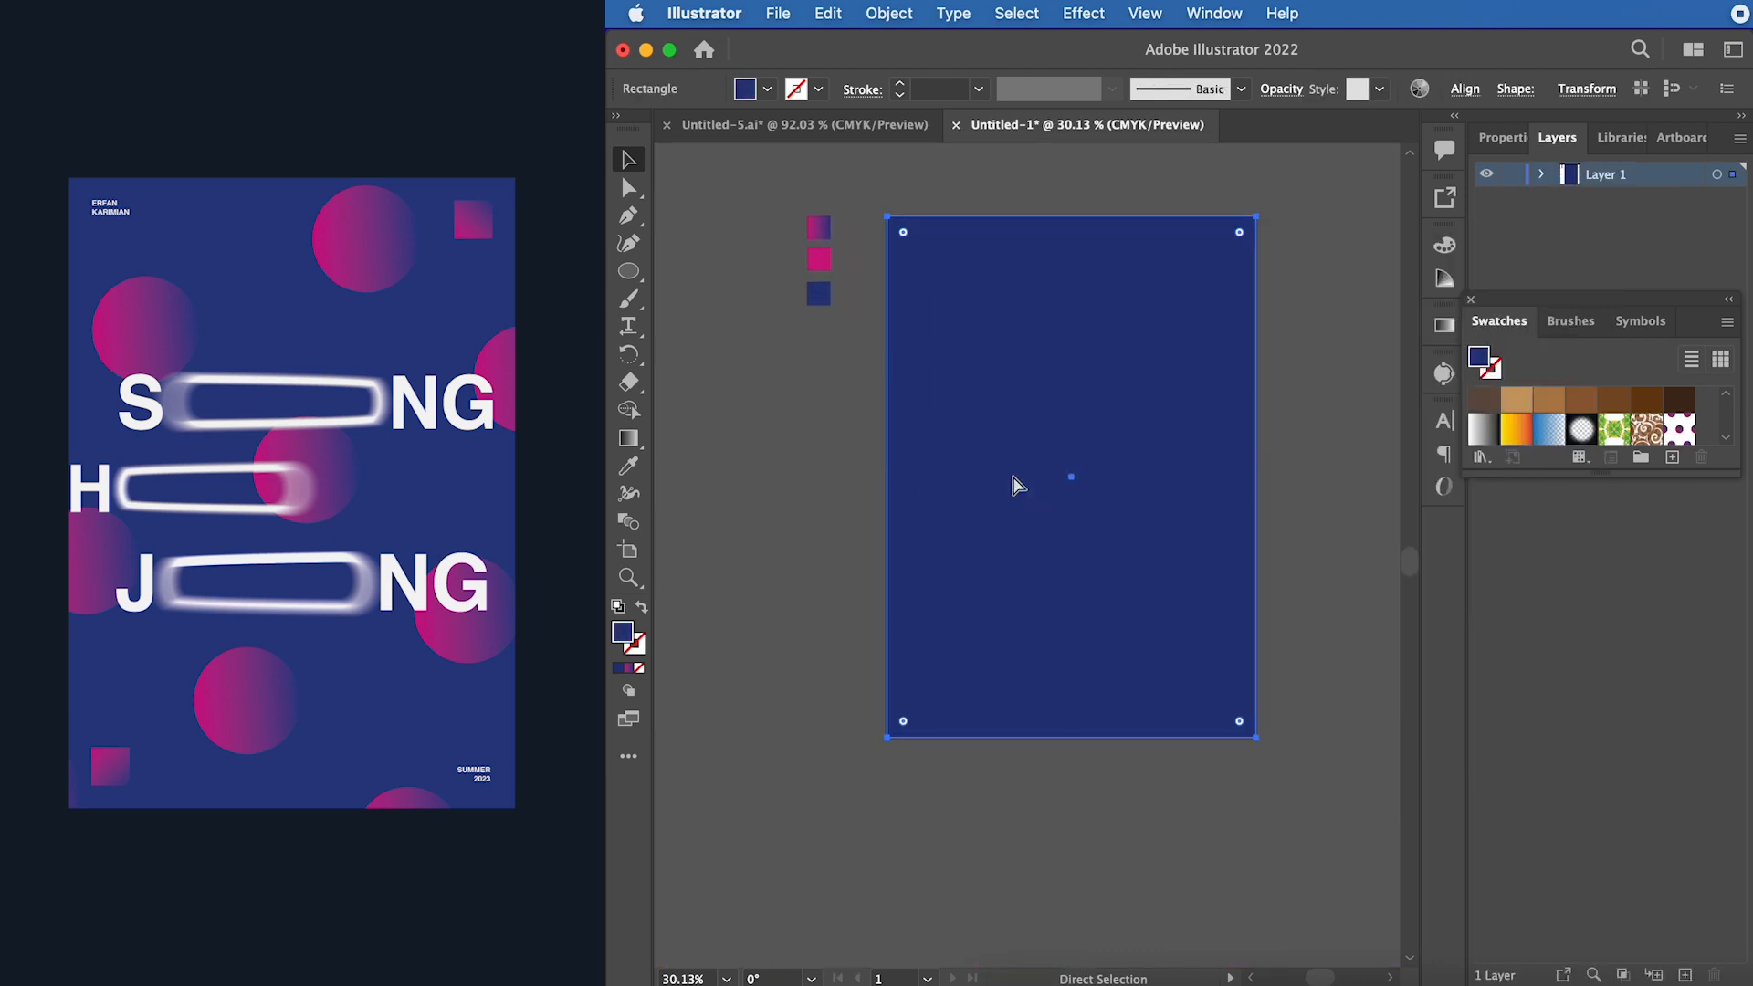
pyautogui.press('super+v')
pyautogui.press('v')
pyautogui.moveTo(959, 487); pyautogui.dragTo(1002, 407)
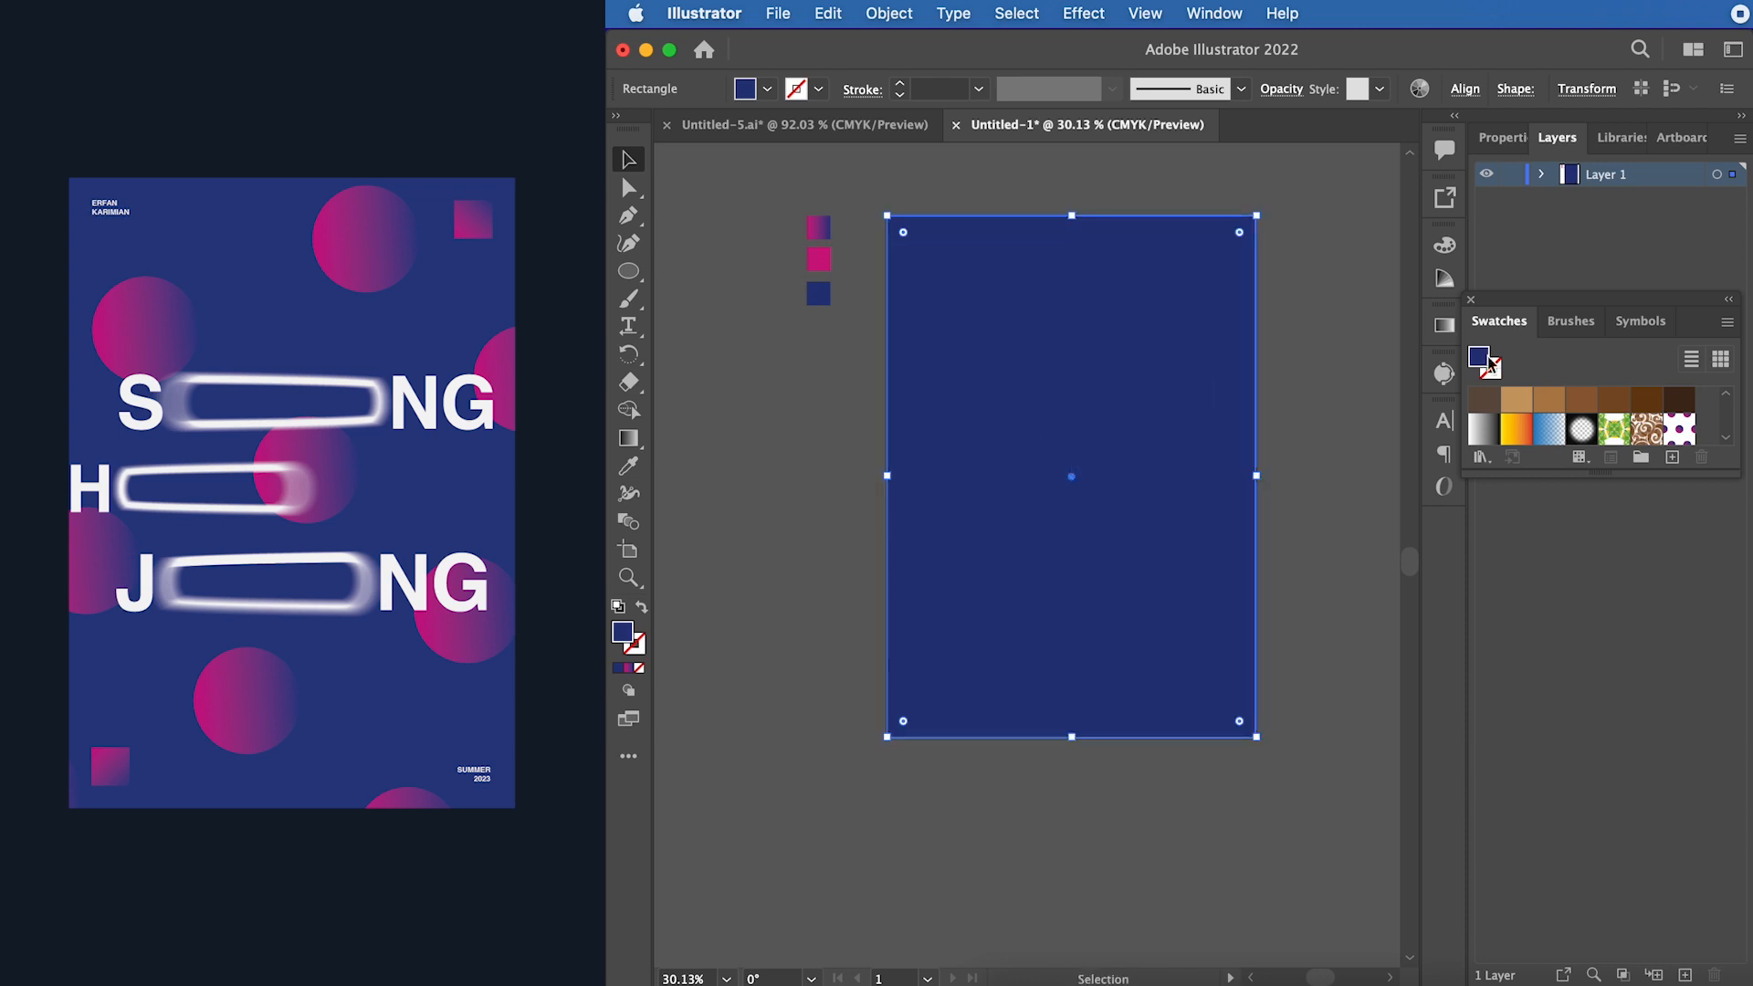
# - Fill the rectangle copy with the New Pattern 3 swatch
pyautogui.moveTo(1552, 302); pyautogui.dragTo(1428, 290)
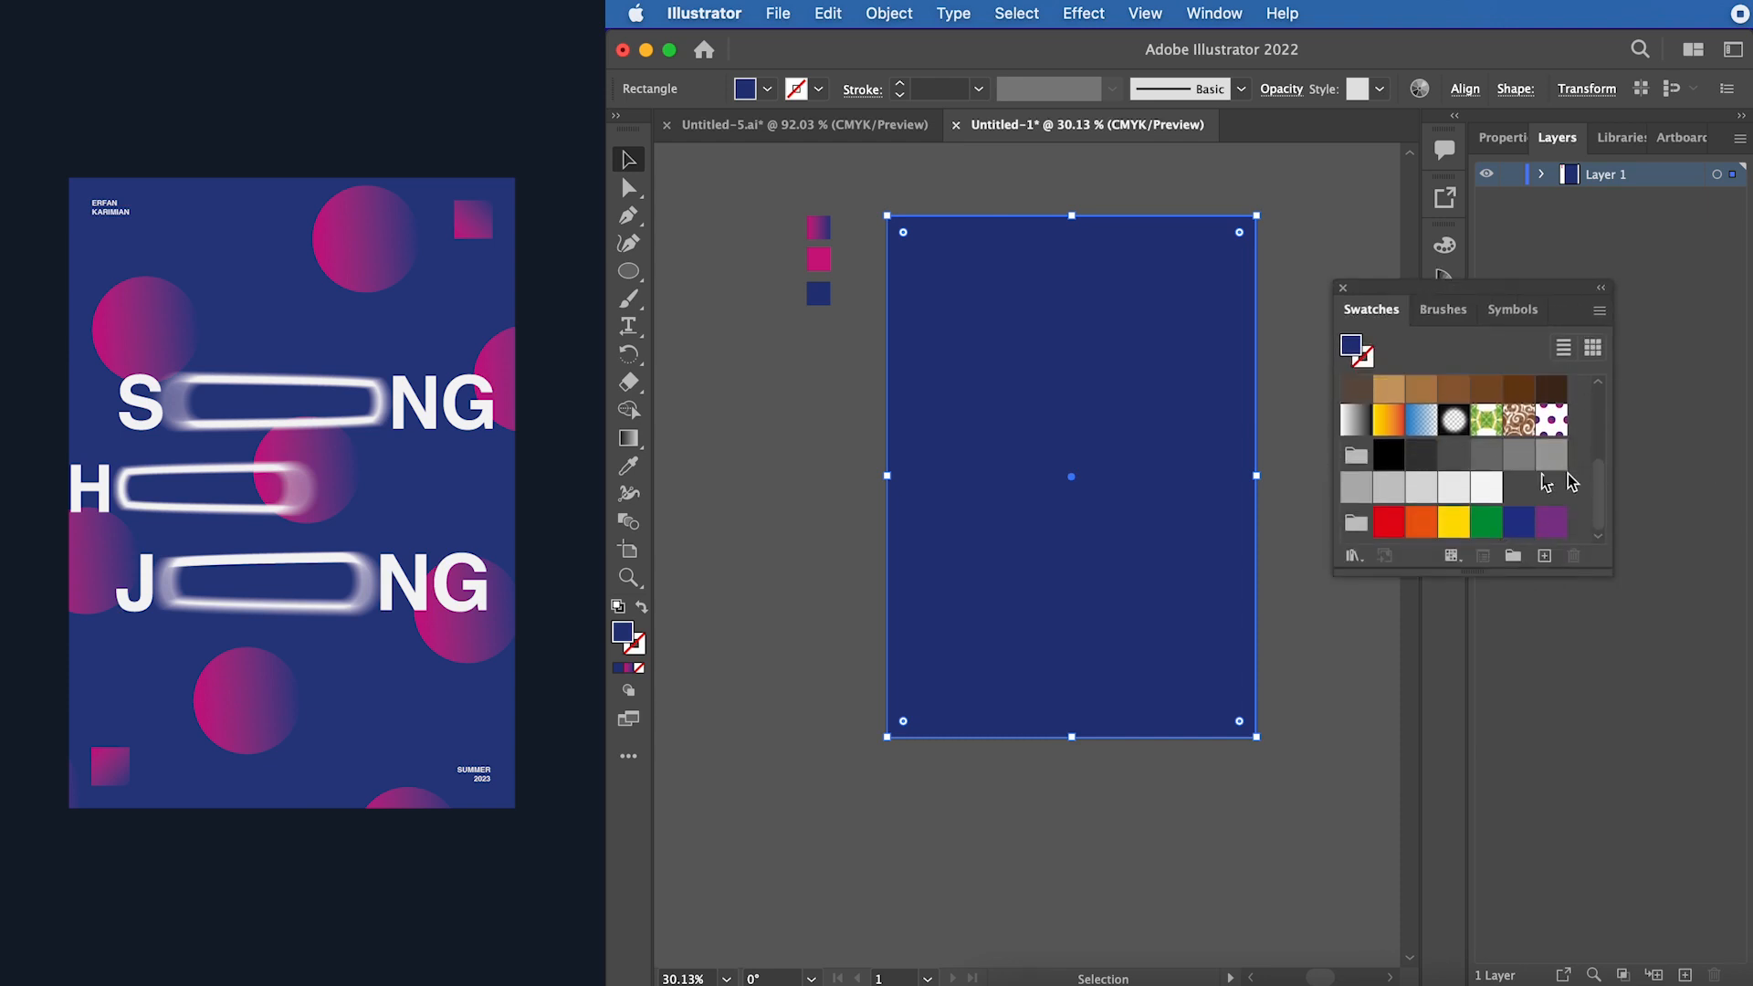
pyautogui.scroll(2, 1570, 483)
pyautogui.click(1553, 491)
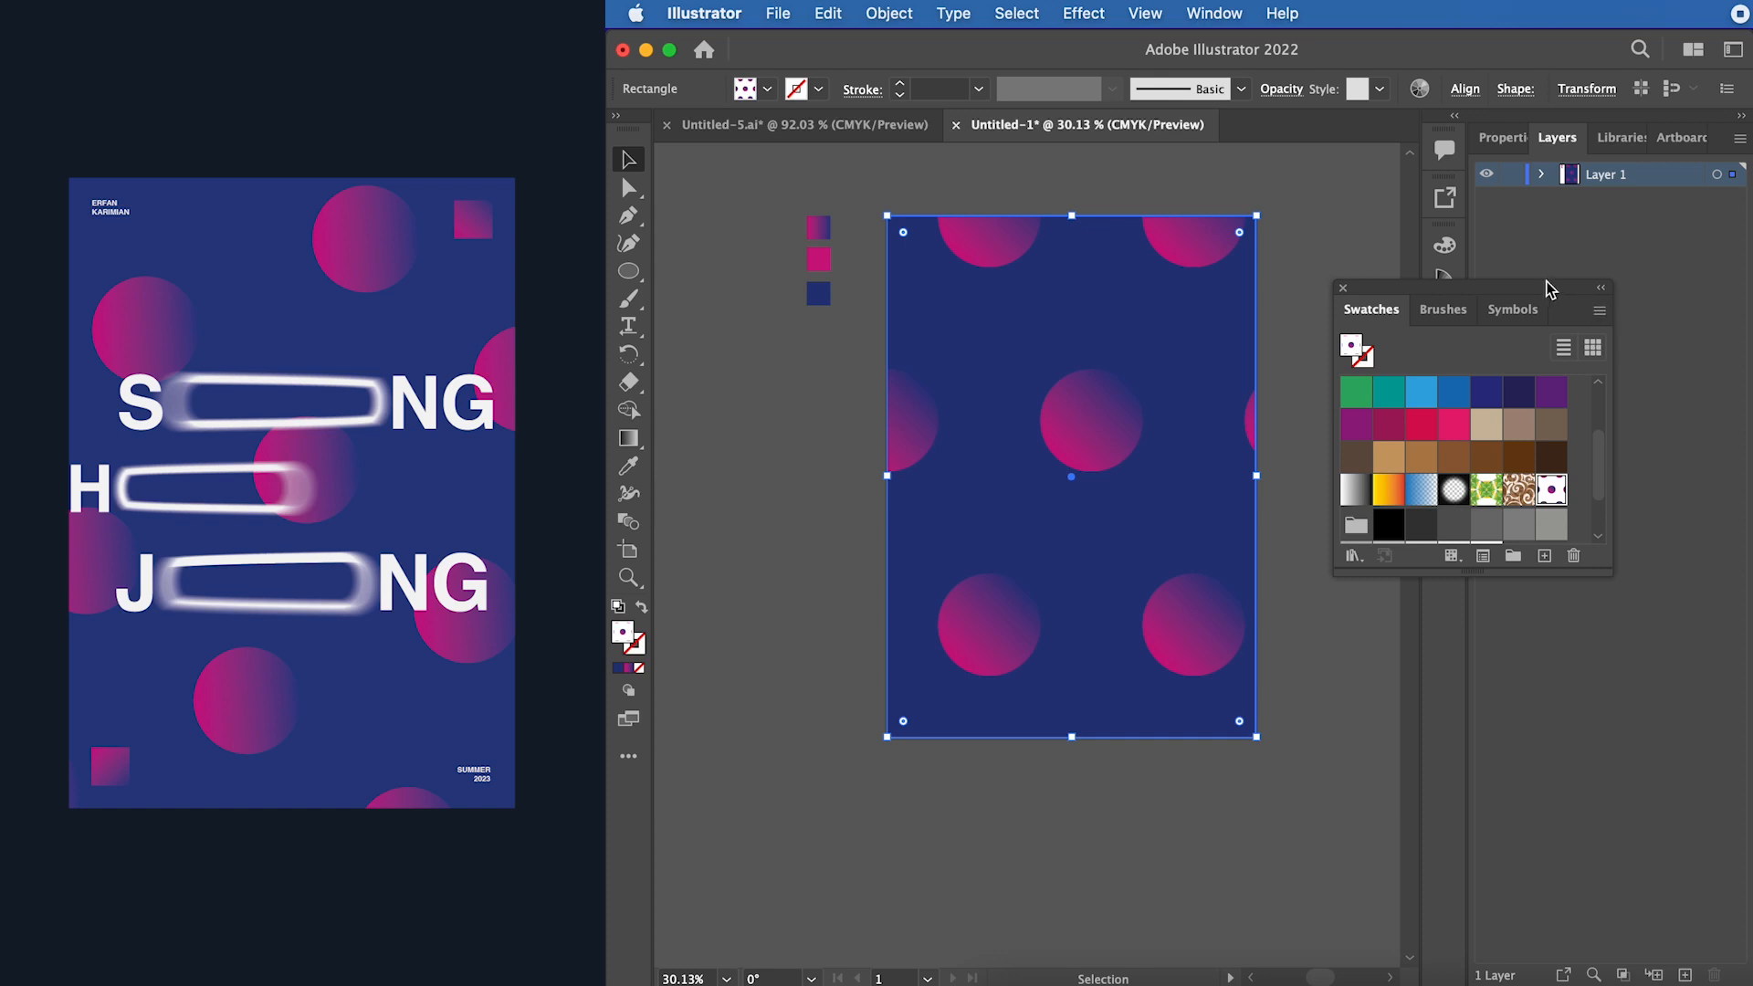
pyautogui.click(1342, 288)
pyautogui.click(1301, 387)
pyautogui.scroll(-2, 1301, 387)
# - Stretch the pattern rectangle well beyond the poster on all four sides
pyautogui.click(1184, 431)
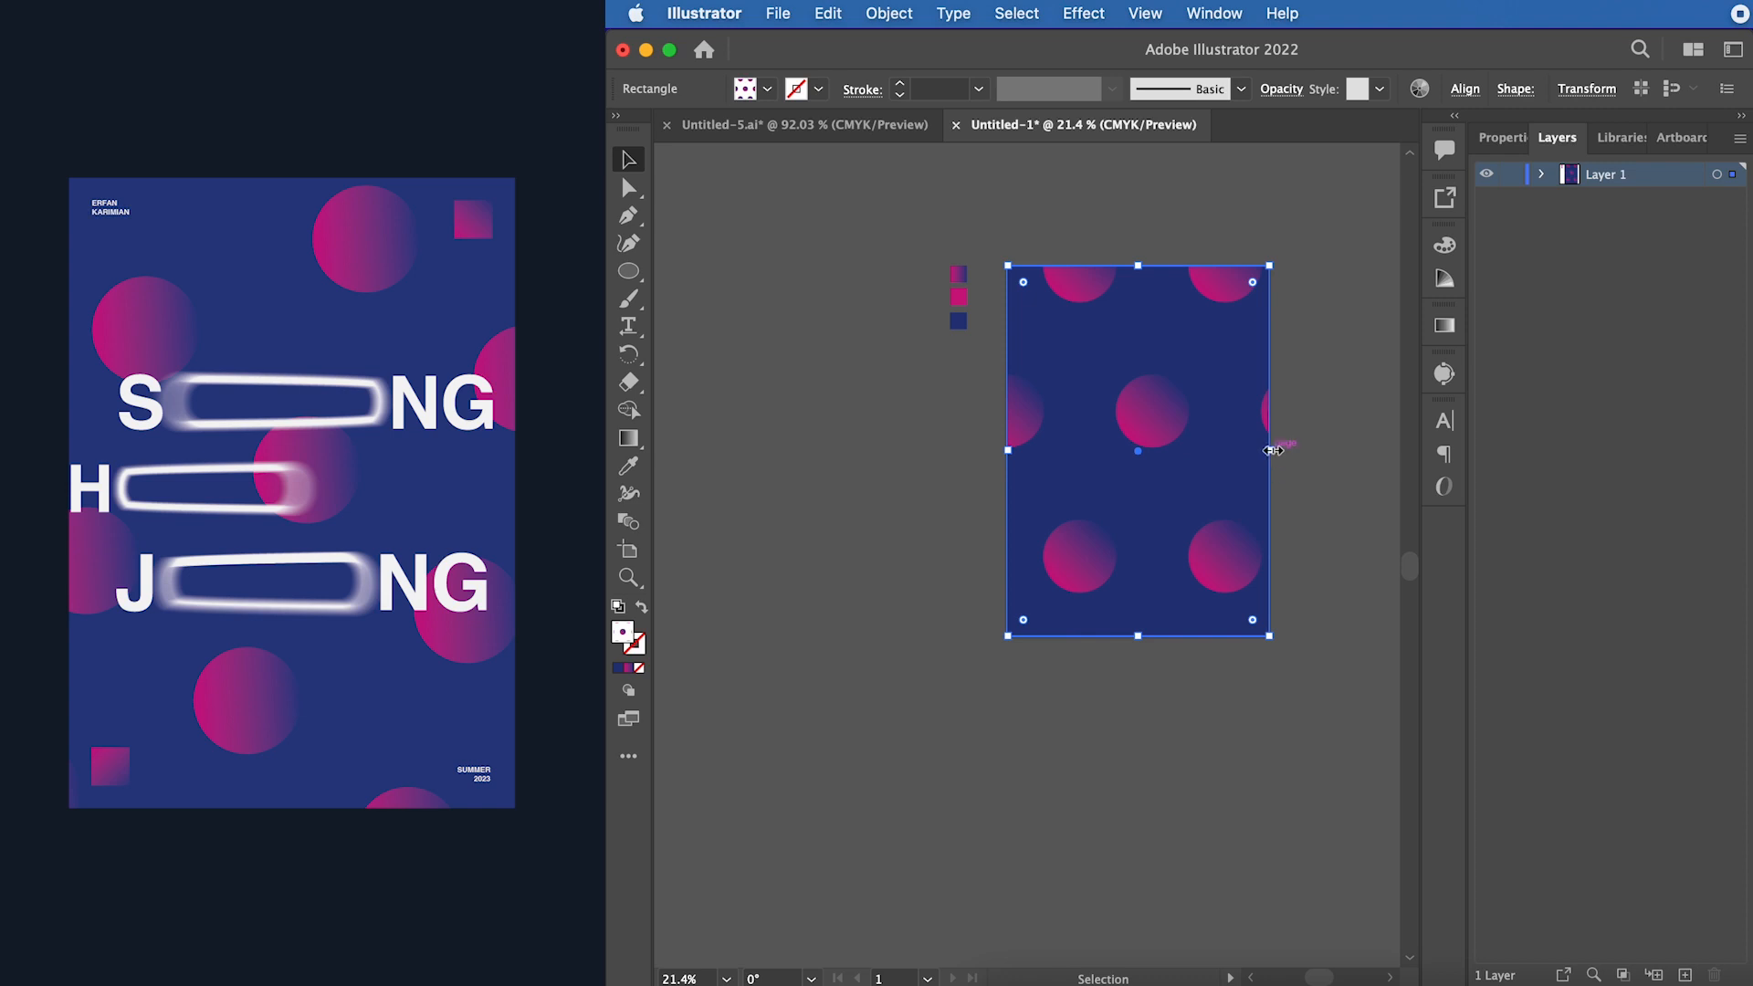
pyautogui.moveTo(1274, 451); pyautogui.dragTo(1369, 450)
pyautogui.moveTo(1162, 266); pyautogui.dragTo(1161, 222)
pyautogui.moveTo(949, 468); pyautogui.dragTo(835, 468)
pyautogui.moveTo(1103, 715); pyautogui.dragTo(1104, 853)
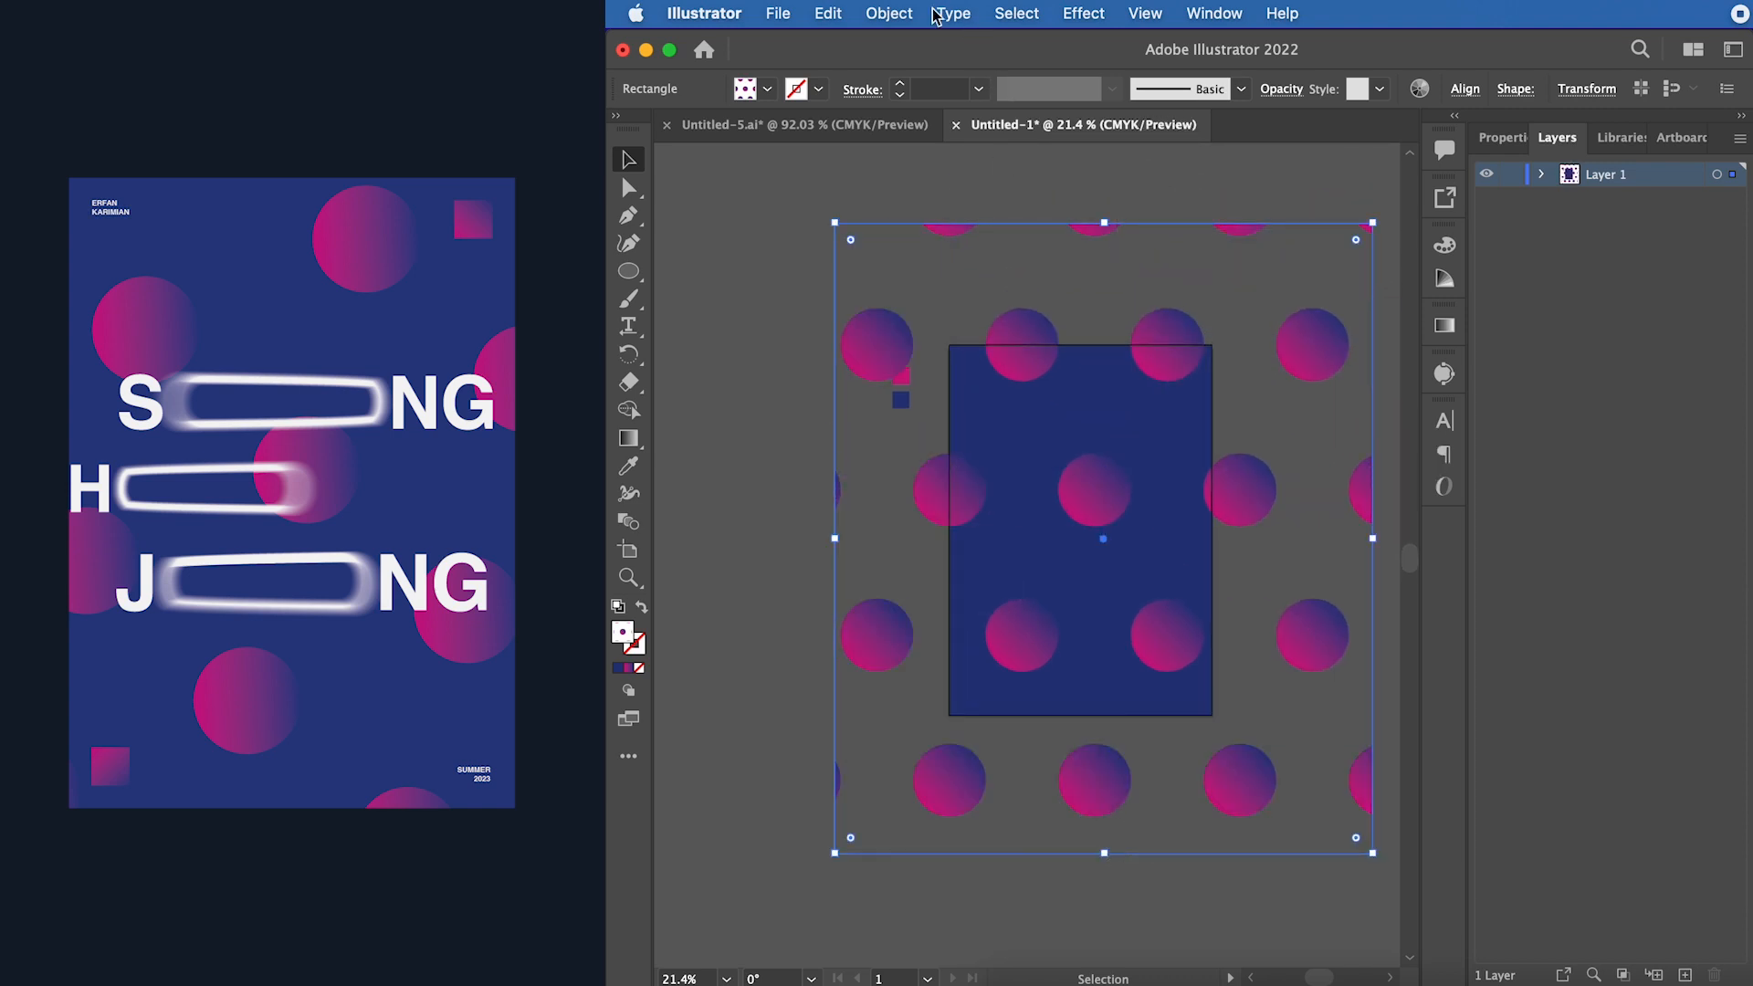
# - Expand the dot pattern fill into separate shapes
pyautogui.click(899, 14)
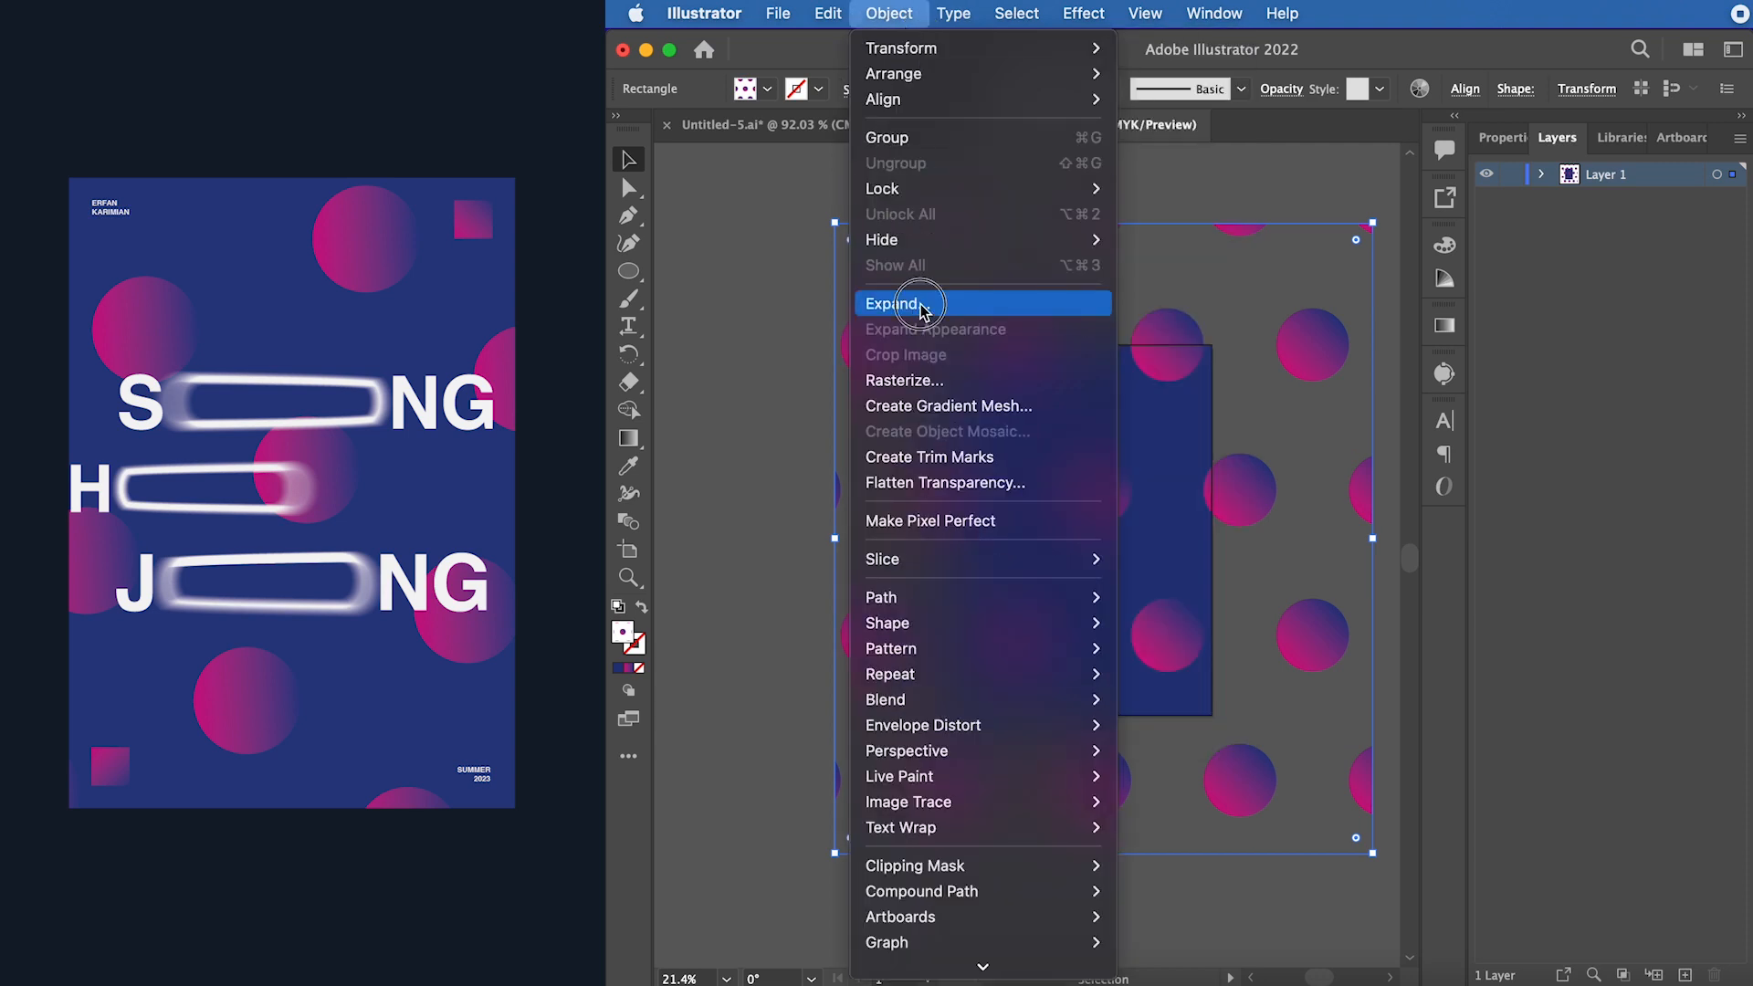
pyautogui.click(904, 305)
pyautogui.click(1509, 647)
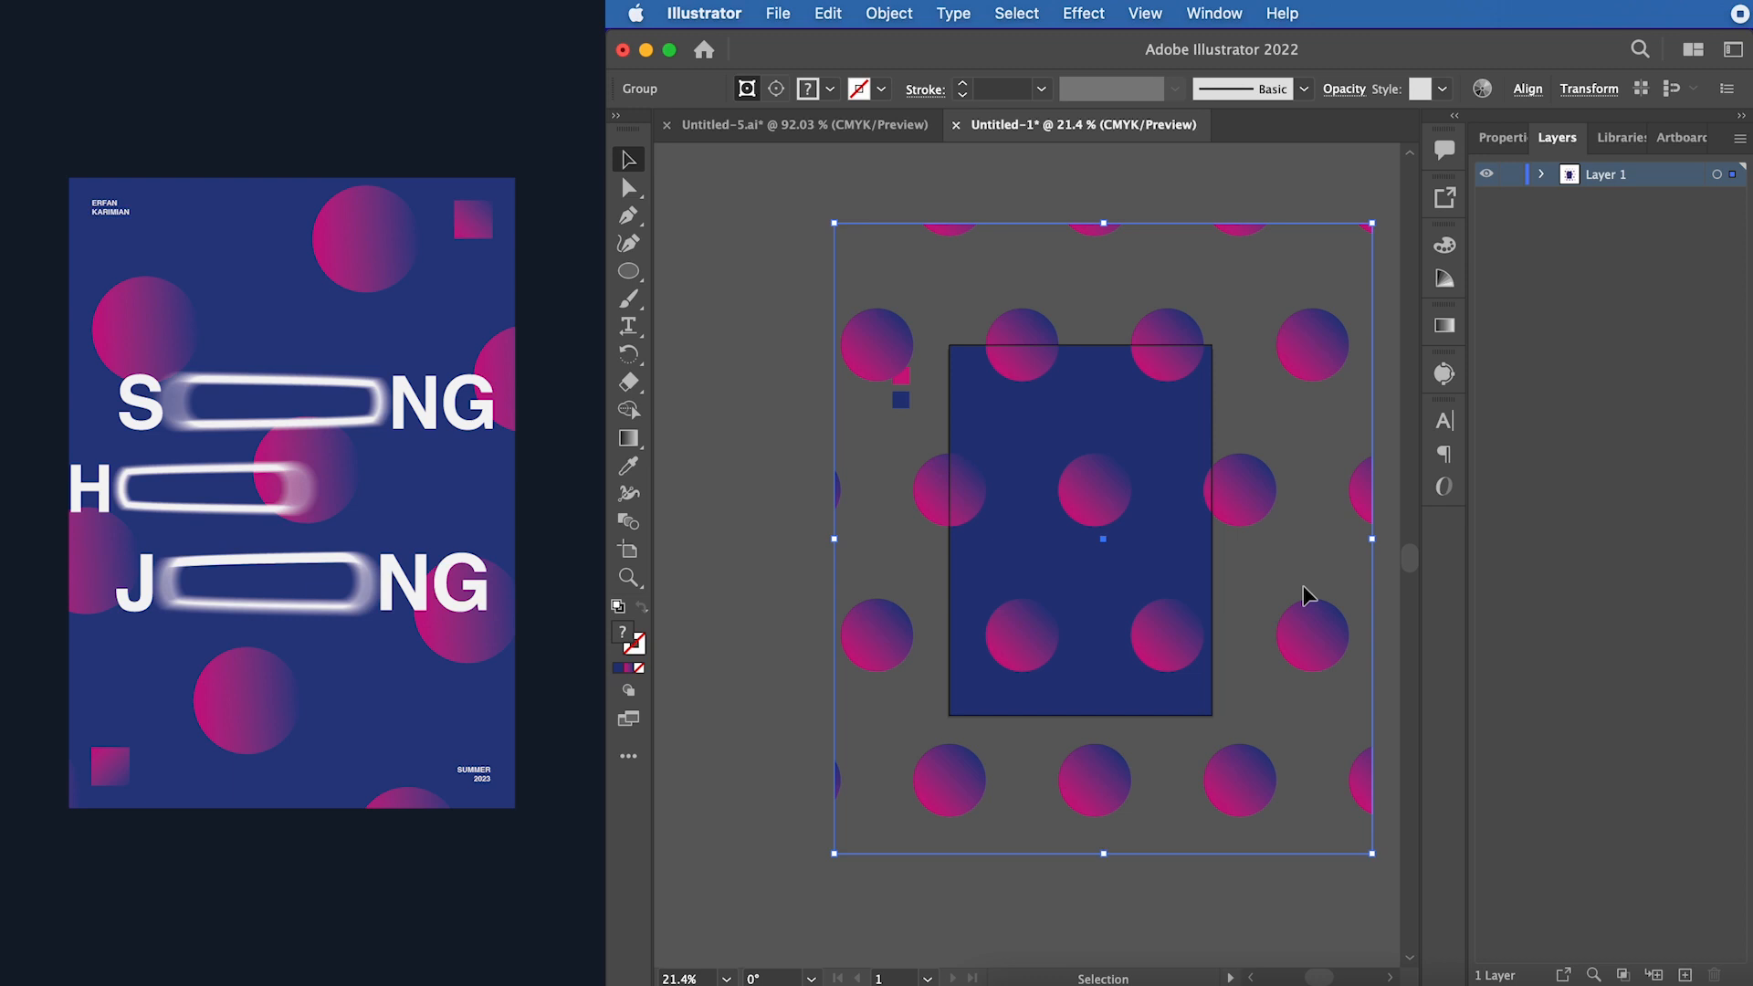
# - Paste a copy of the navy rectangle above the dots, aligned with the original, and reveal Layer 1's contents
pyautogui.click(1178, 535)
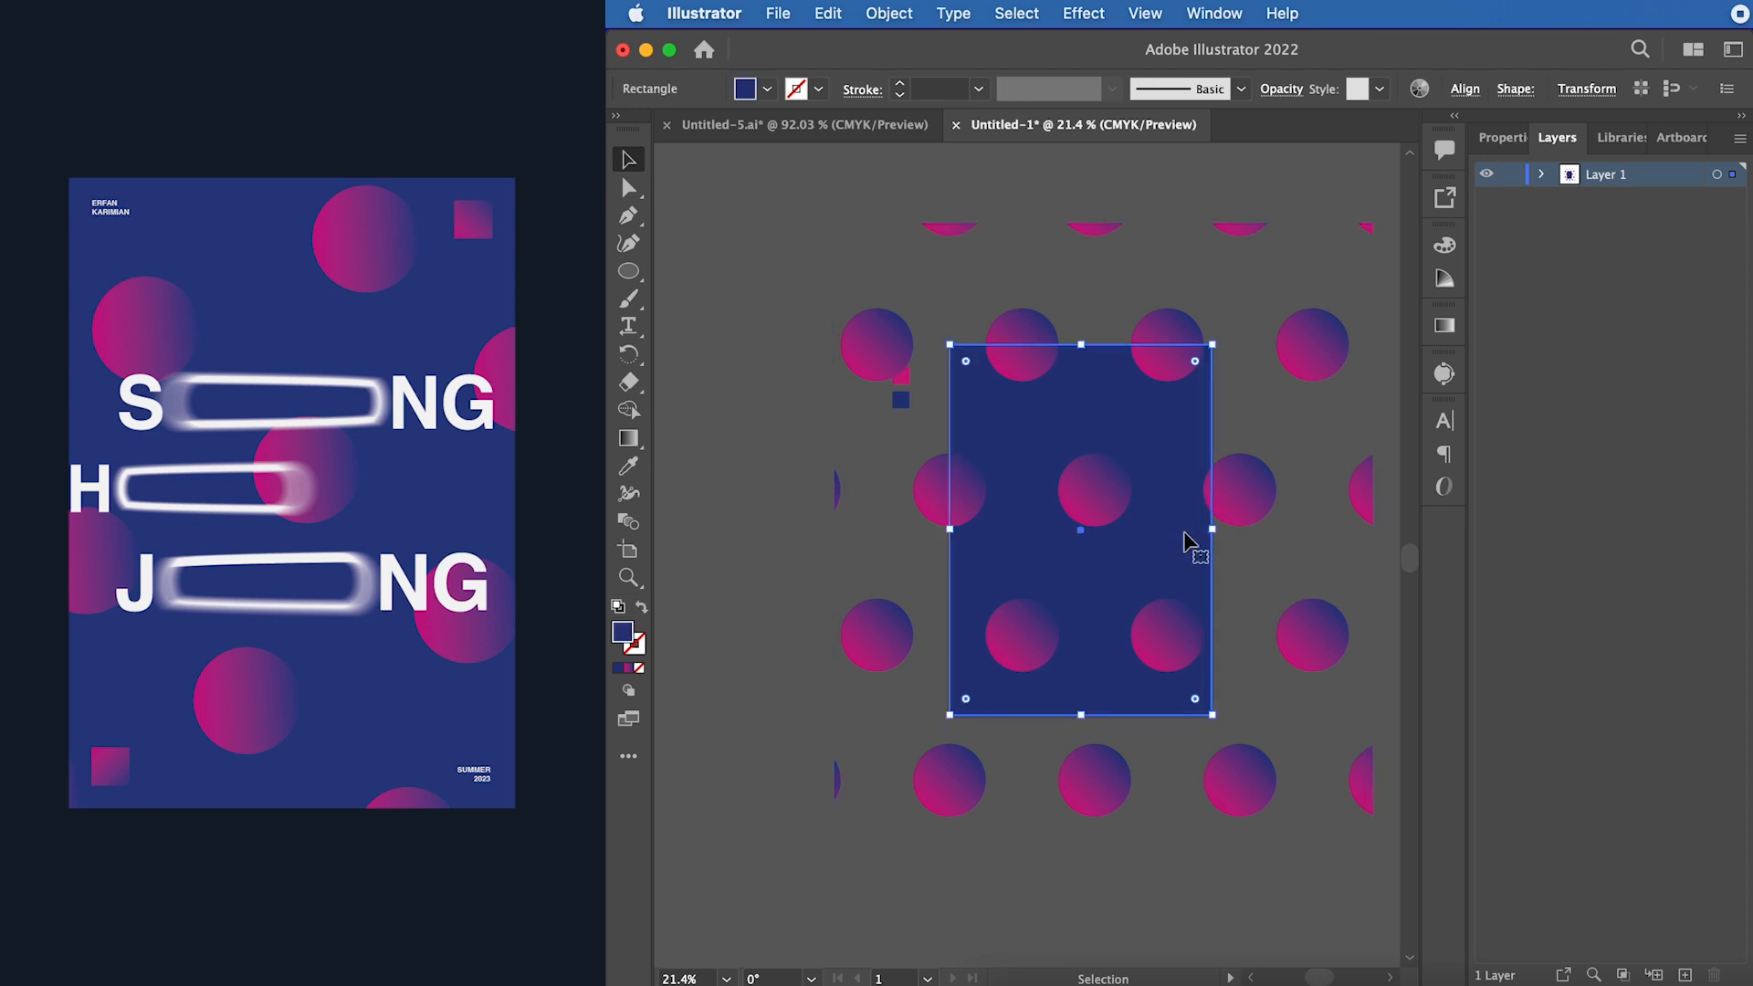
pyautogui.hotkey('ctrl', 'c')
pyautogui.hotkey('ctrl', 'v')
pyautogui.moveTo(1088, 568); pyautogui.dragTo(1141, 538)
pyautogui.scroll(-2, 1141, 539)
pyautogui.moveTo(1291, 344); pyautogui.dragTo(923, 765)
pyautogui.click(1200, 539)
pyautogui.click(1209, 471)
pyautogui.click(1541, 174)
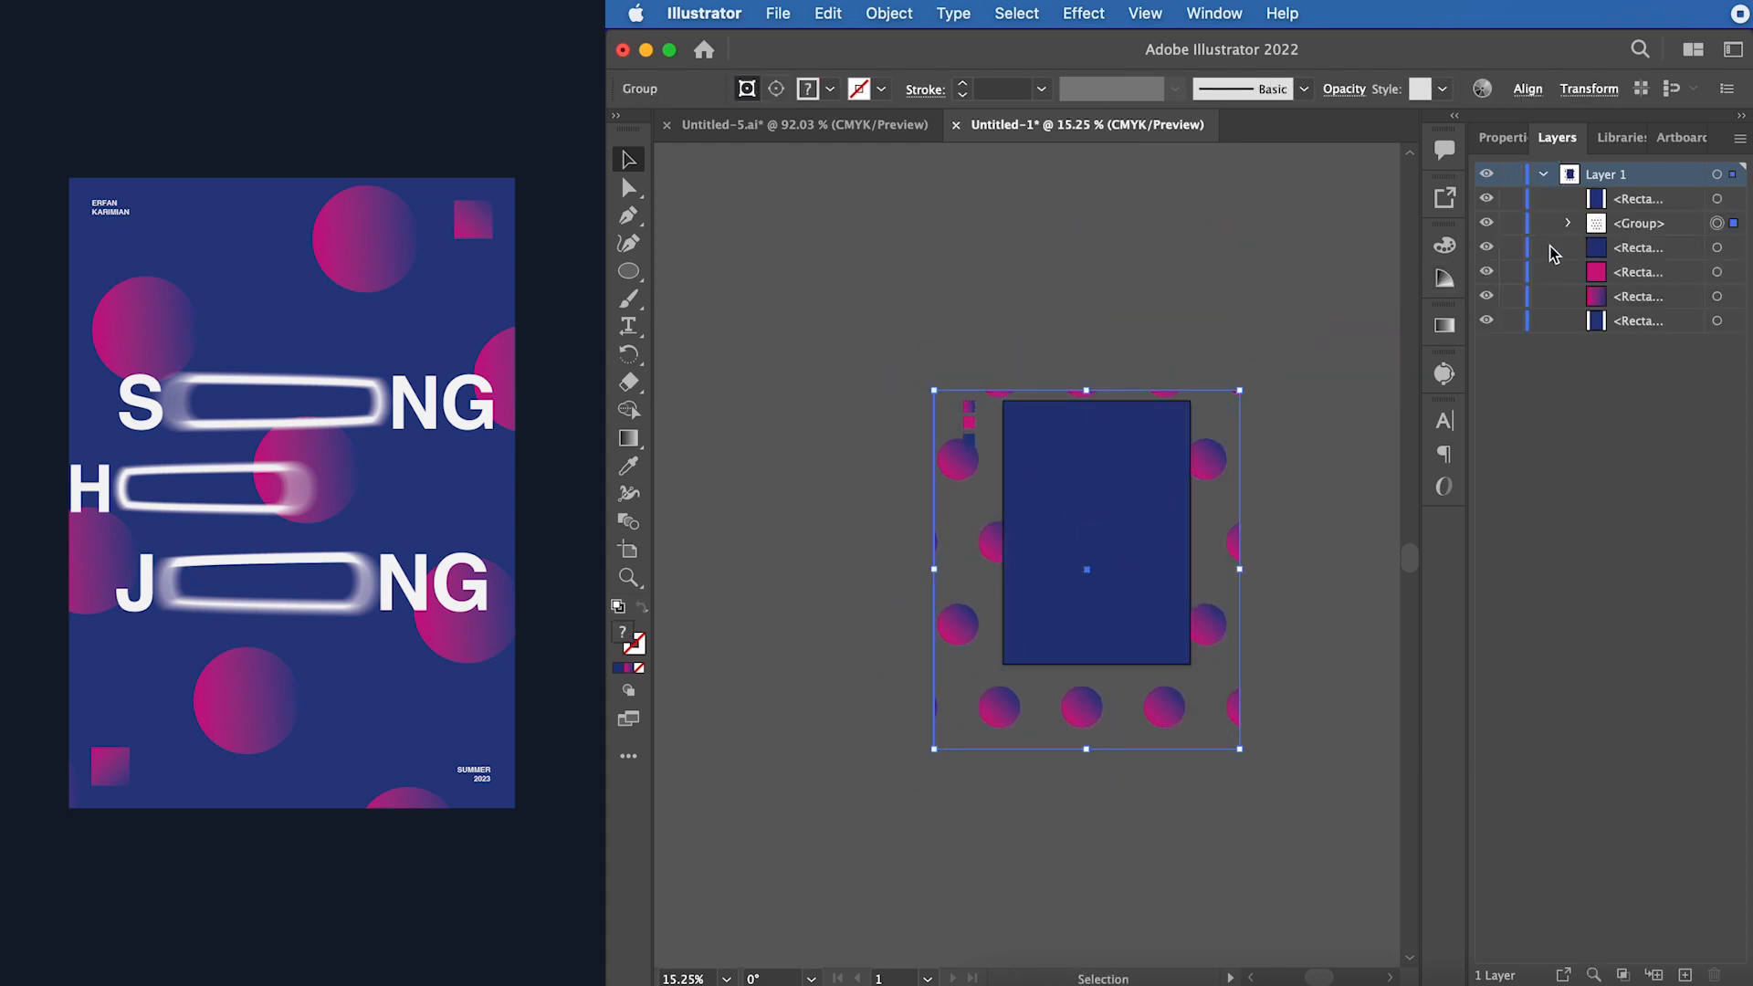
# - Make a clipping mask from the top rectangle and the dot group
pyautogui.keyDown('shift'); pyautogui.click(1717, 199); pyautogui.keyUp('shift')
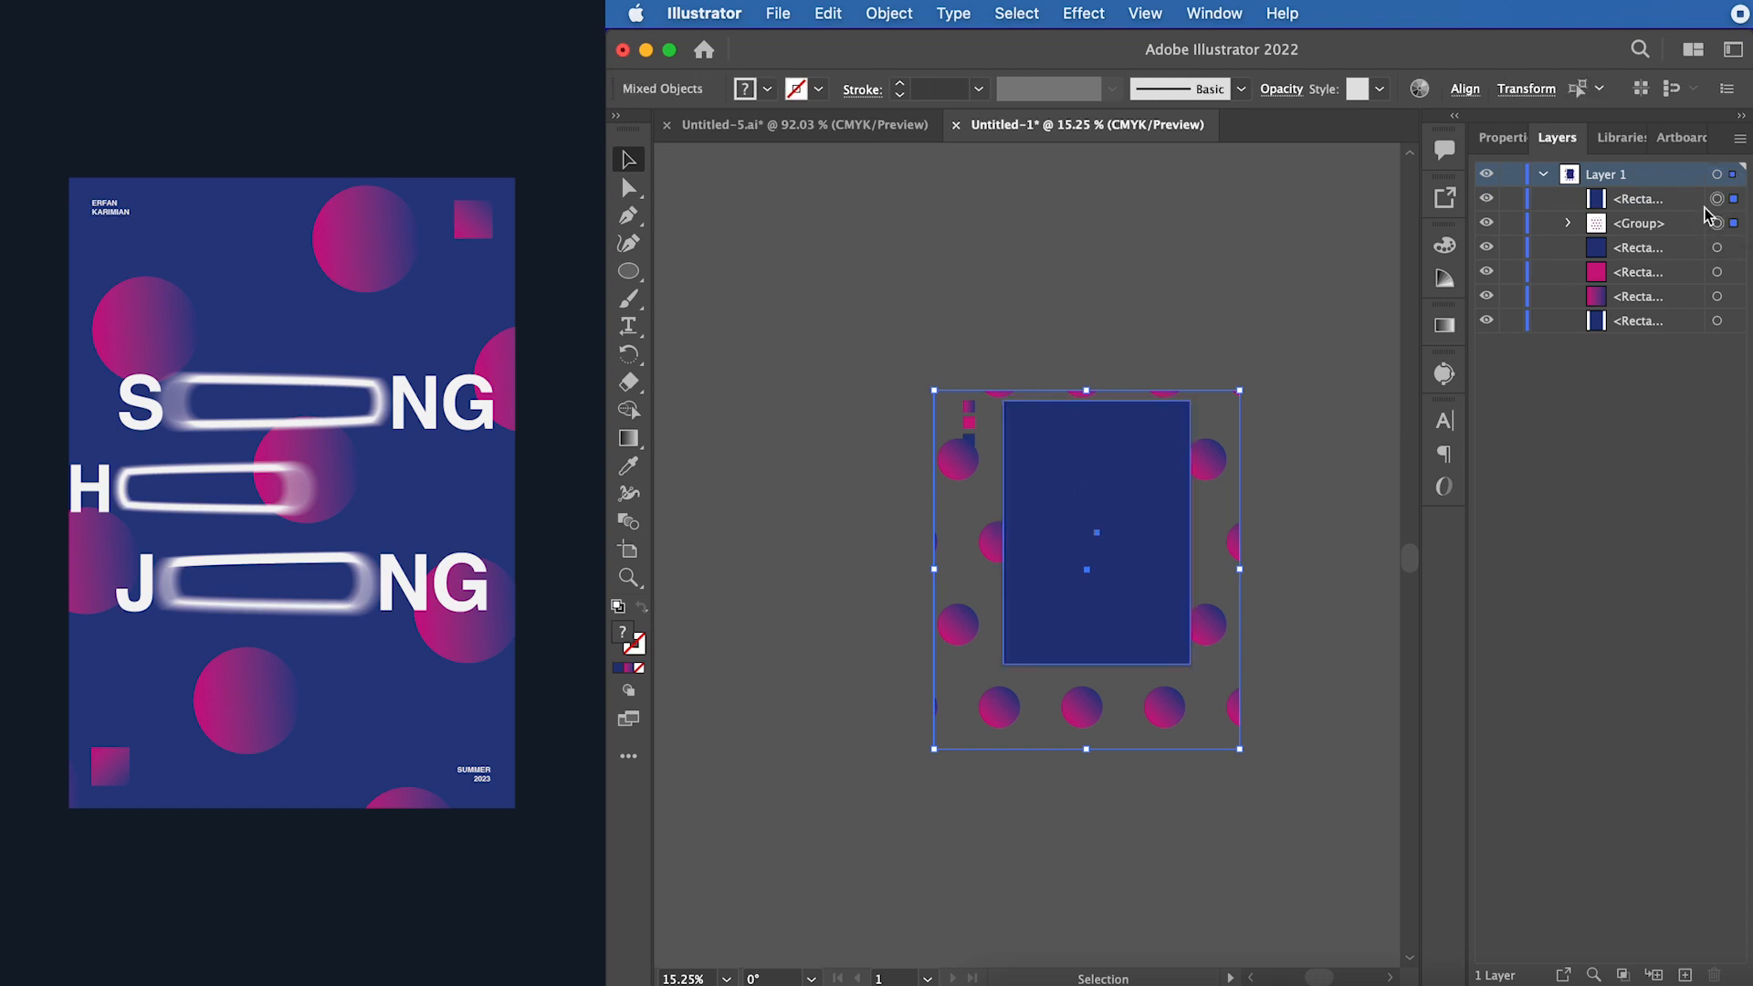
pyautogui.click(886, 13)
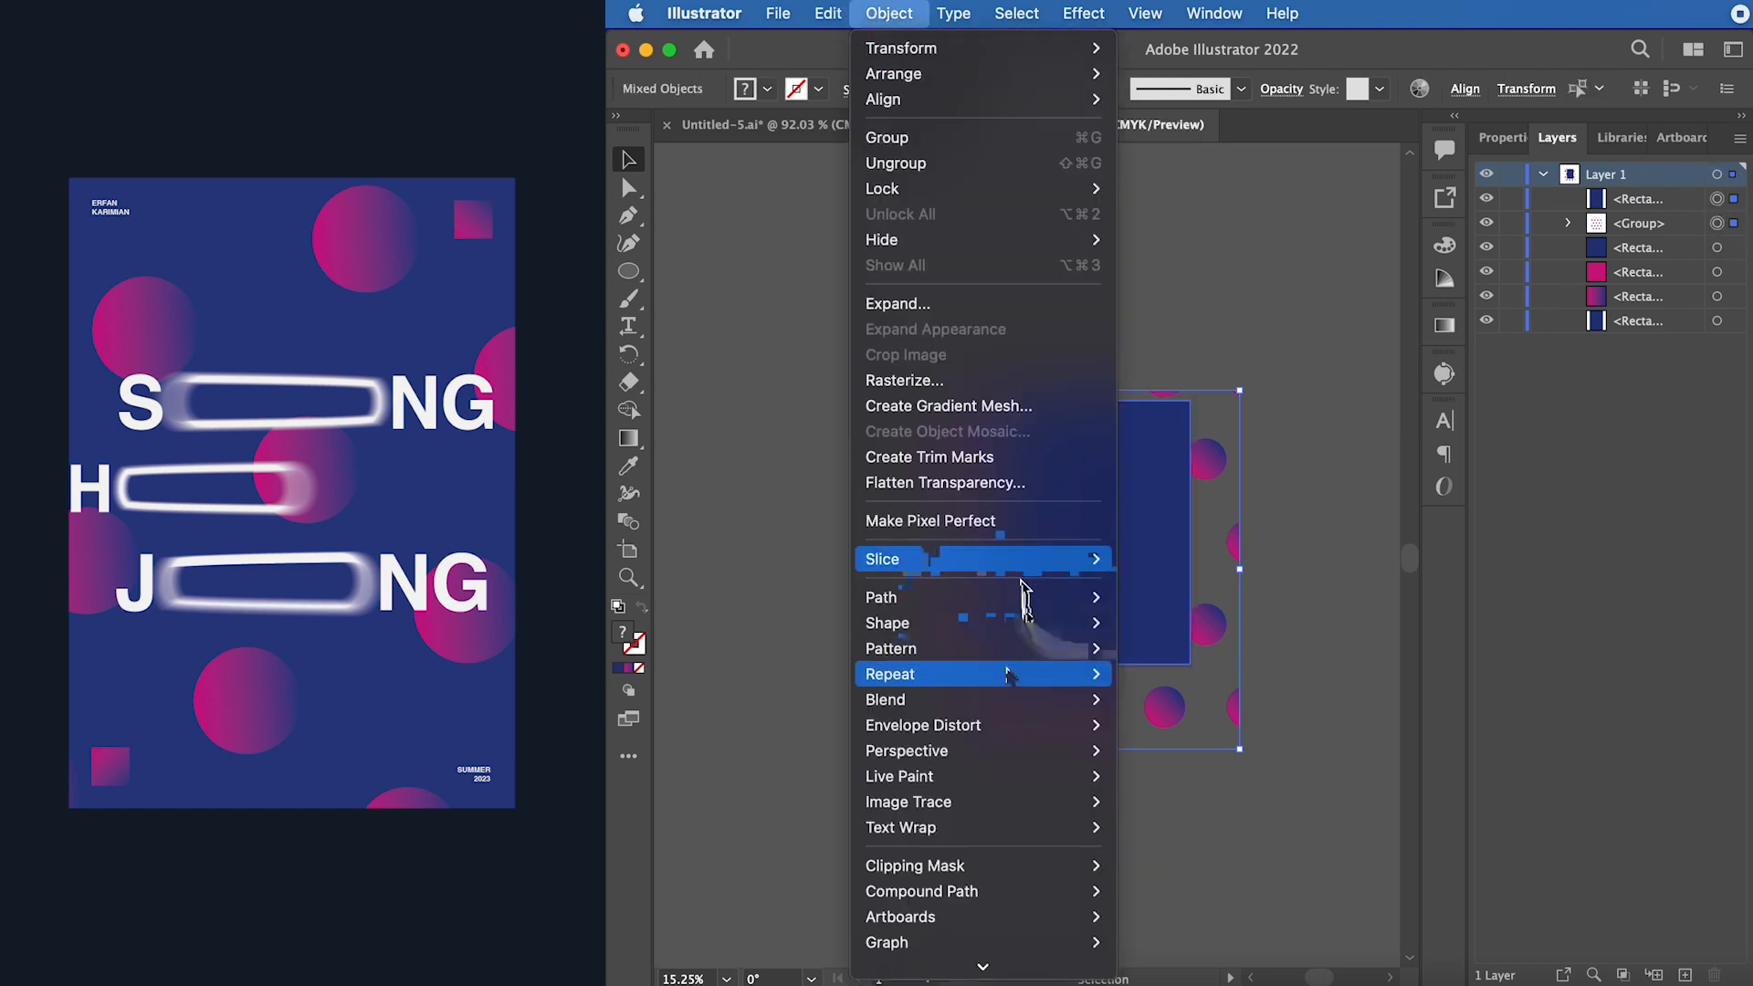
pyautogui.moveTo(995, 868)
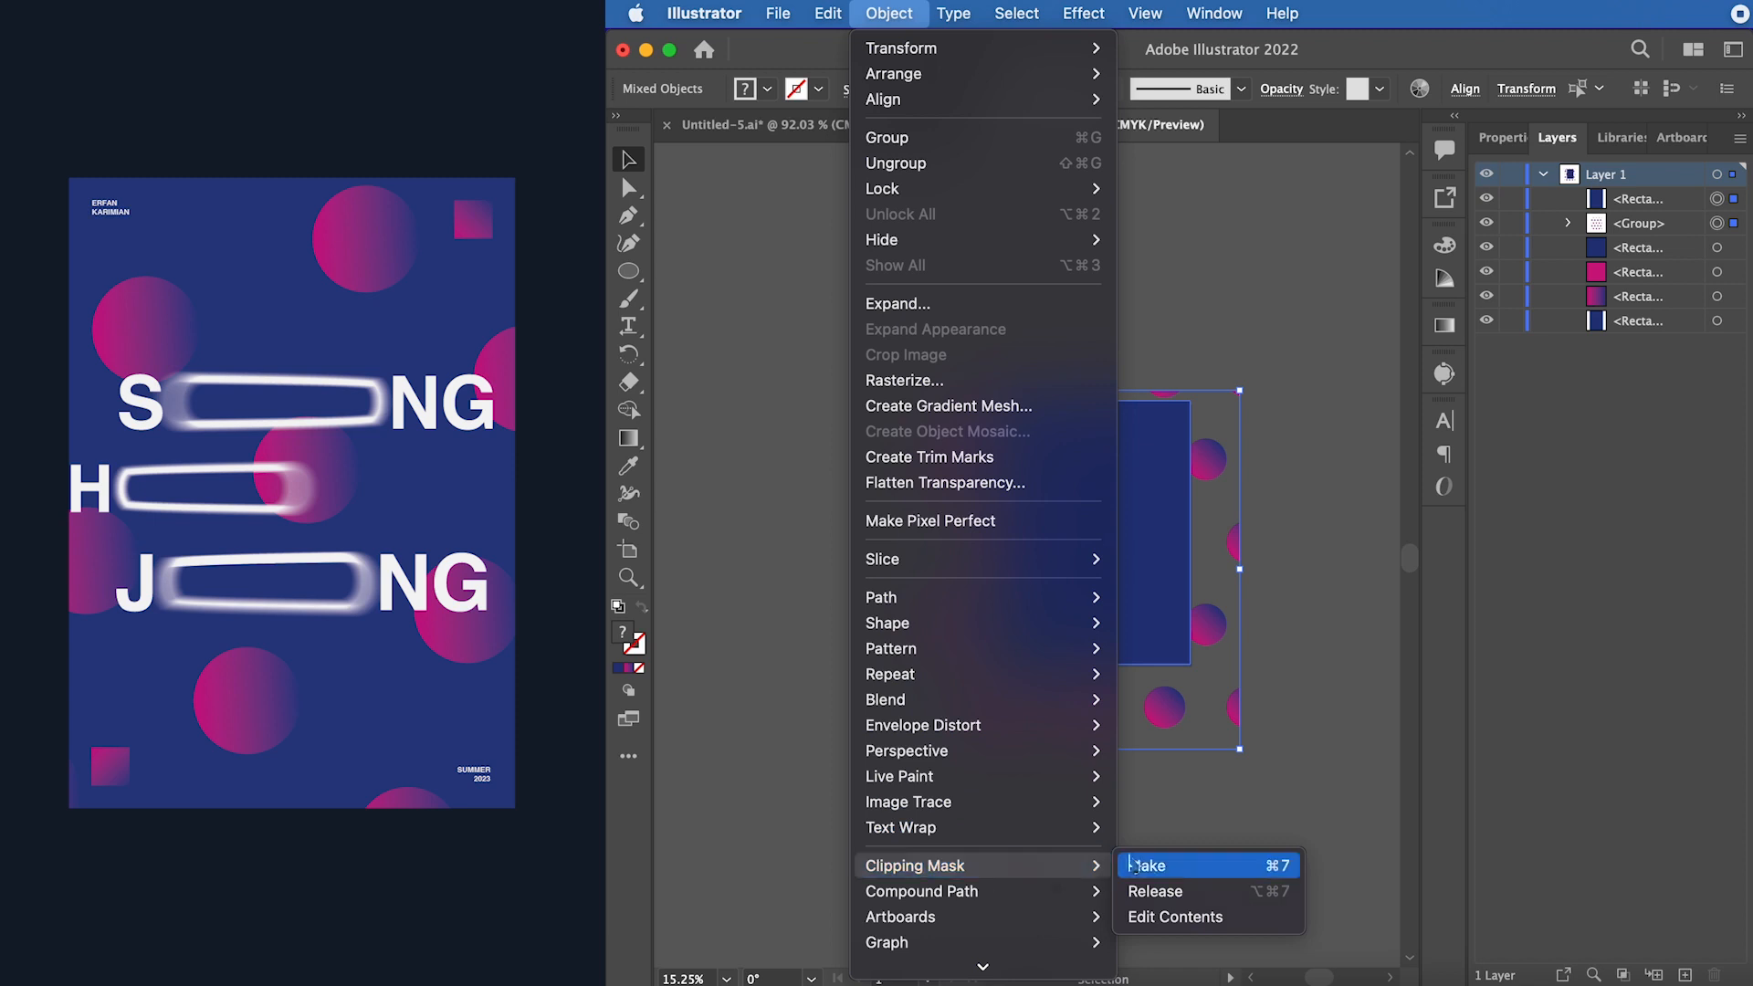
pyautogui.click(1141, 865)
pyautogui.press('super+0')
# - Shift and rotate the clipped dots into a diagonal arrangement
pyautogui.moveTo(1012, 663); pyautogui.dragTo(1023, 650)
pyautogui.moveTo(1370, 234); pyautogui.dragTo(782, 364)
pyautogui.click(1229, 494)
pyautogui.press('super+0')
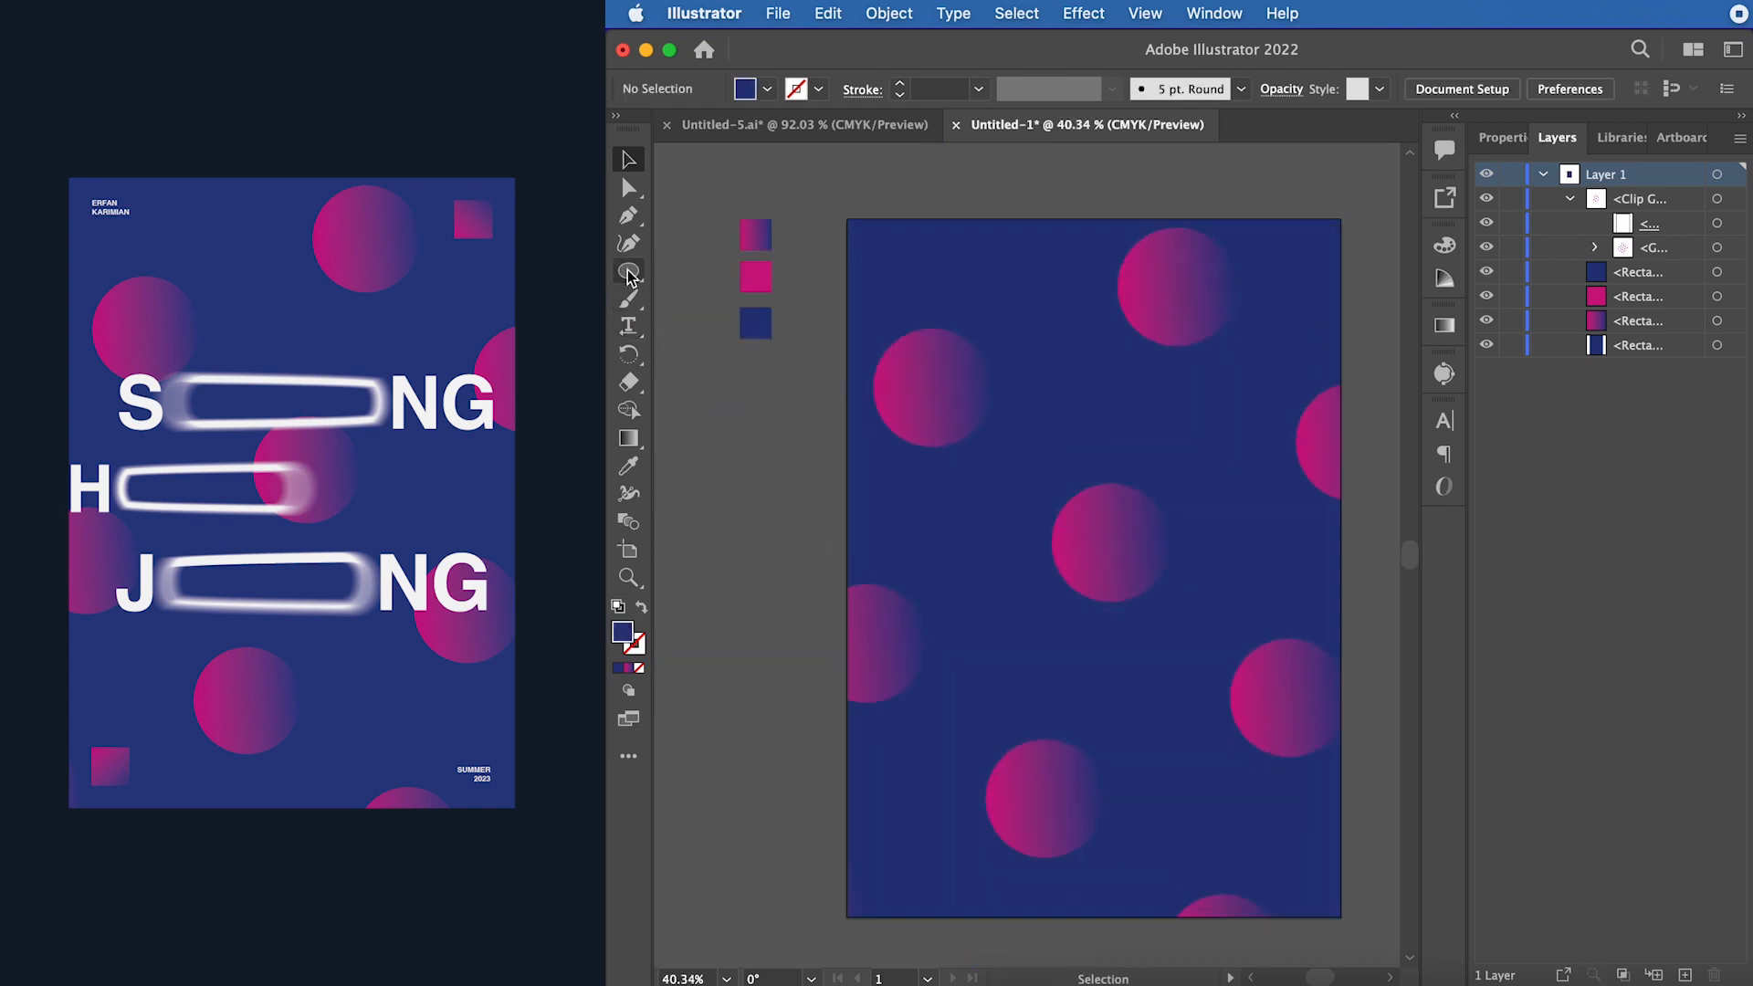
# - Draw a small square near the top-right corner, nudged slightly inward
pyautogui.moveTo(629, 273); pyautogui.dragTo(722, 271)
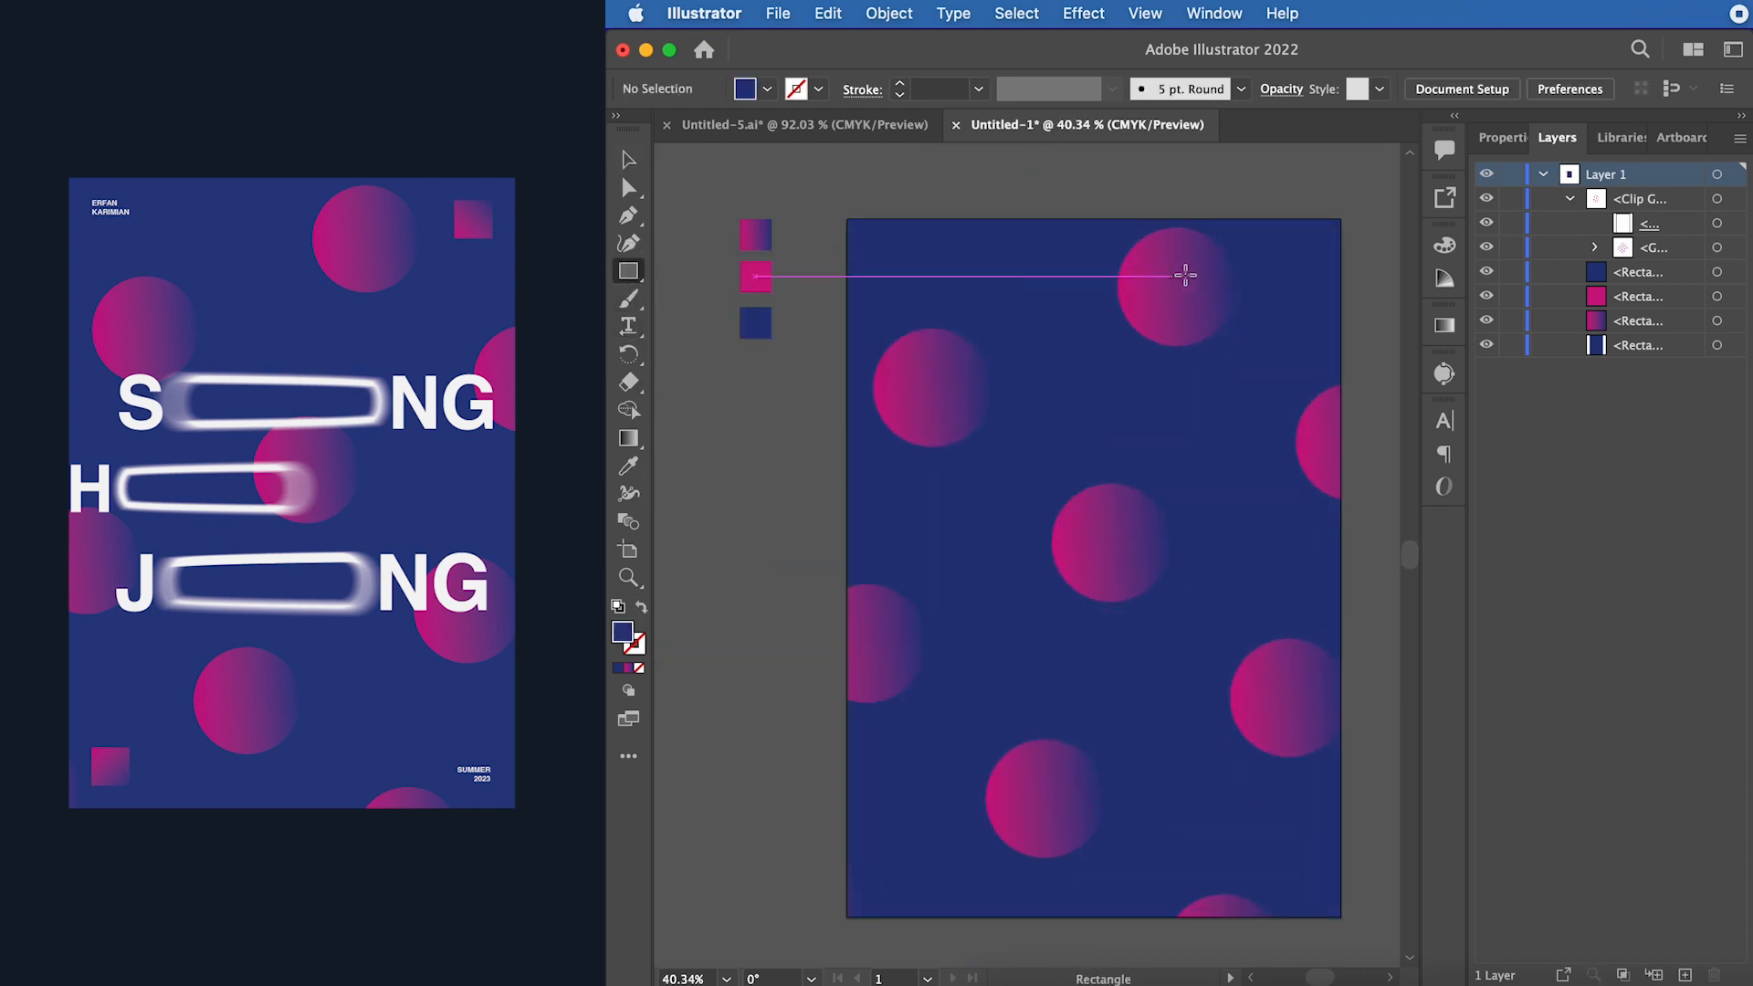
pyautogui.moveTo(1265, 221)
pyautogui.mouseDown()
pyautogui.moveTo(1306, 262)
pyautogui.moveTo(1326, 232)
pyautogui.mouseUp()
pyautogui.scroll(3, 1306, 259)
pyautogui.press('v')
pyautogui.hotkey('shift', 'Left')
pyautogui.hotkey('shift', 'Left')
pyautogui.hotkey('shift', 'Left')
pyautogui.hotkey('shift', 'Down')
pyautogui.hotkey('shift', 'Down')
pyautogui.hotkey('shift', 'Down')
pyautogui.hscroll(-4, 1315, 234)
# - Fill the small square with the swatch gradient at a 45° angle
pyautogui.press('i')
pyautogui.click(775, 243)
pyautogui.hscroll(6, 974, 356)
pyautogui.click(1445, 325)
pyautogui.click(1325, 442)
pyautogui.click(1351, 628)
pyautogui.press('v')
pyautogui.click(851, 235)
pyautogui.scroll(-4, 853, 243)
# - Copy the square to the bottom-left corner and set its gradient angle to -45°
pyautogui.click(1175, 201)
pyautogui.press('super+c')
pyautogui.press('super+v')
pyautogui.scroll(1, 1037, 563)
pyautogui.moveTo(1036, 561); pyautogui.dragTo(779, 780)
pyautogui.hotkey('shift', 'Right')
pyautogui.hotkey('shift', 'Right')
pyautogui.hotkey('shift', 'Right')
pyautogui.hotkey('shift', 'Up')
pyautogui.hotkey('shift', 'Up')
pyautogui.hotkey('shift', 'Up')
pyautogui.click(1325, 442)
pyautogui.click(1351, 736)
pyautogui.click(720, 595)
pyautogui.click(1444, 325)
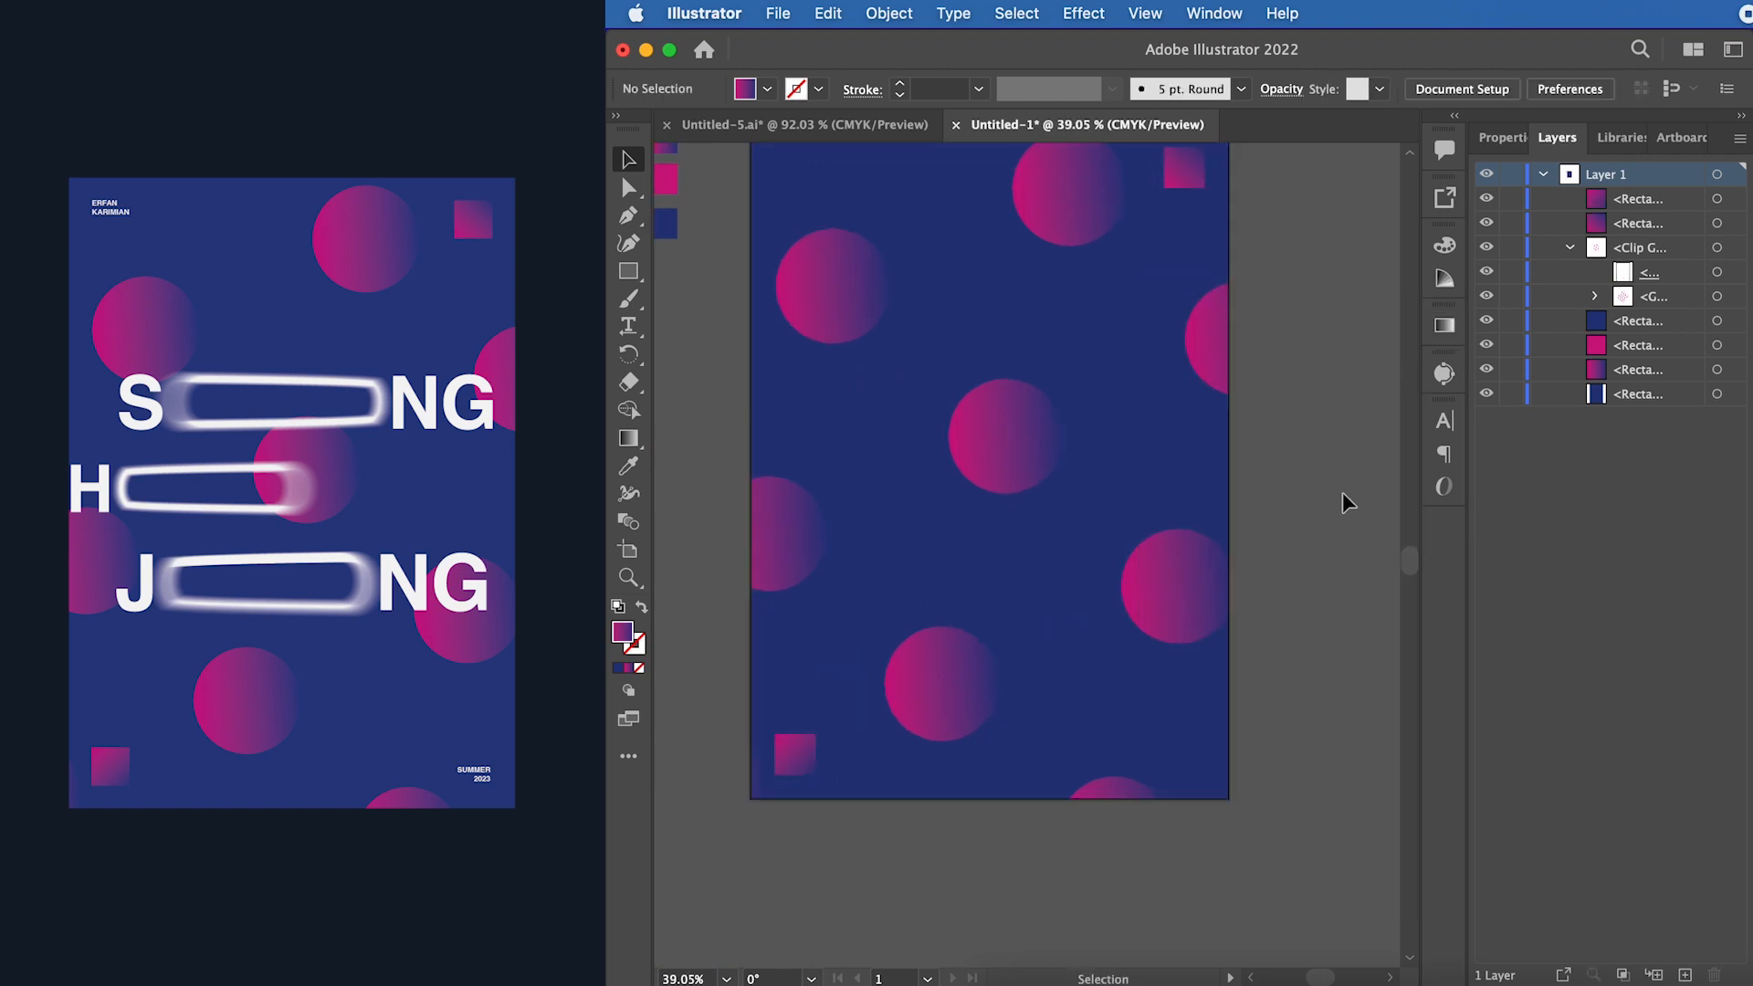
# - Switch to the horizontal Type tool
pyautogui.scroll(-3, 1342, 491)
pyautogui.scroll(2, 1342, 491)
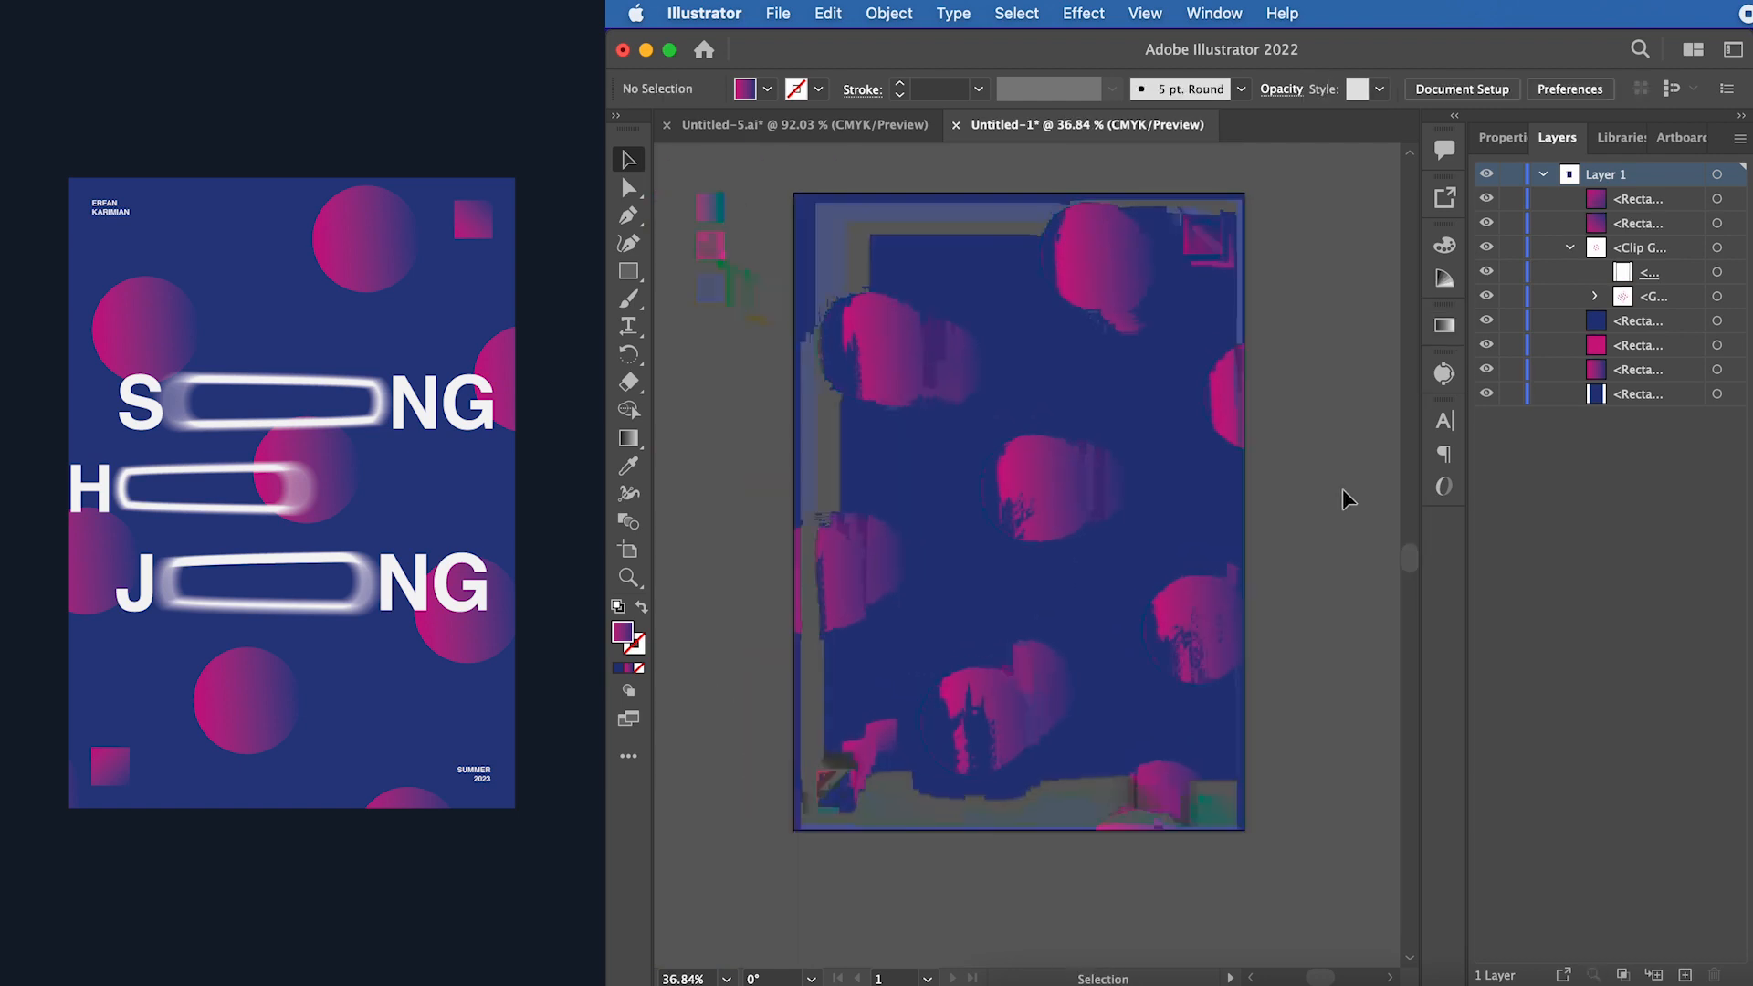
pyautogui.click(628, 331)
pyautogui.moveTo(626, 338); pyautogui.dragTo(694, 372)
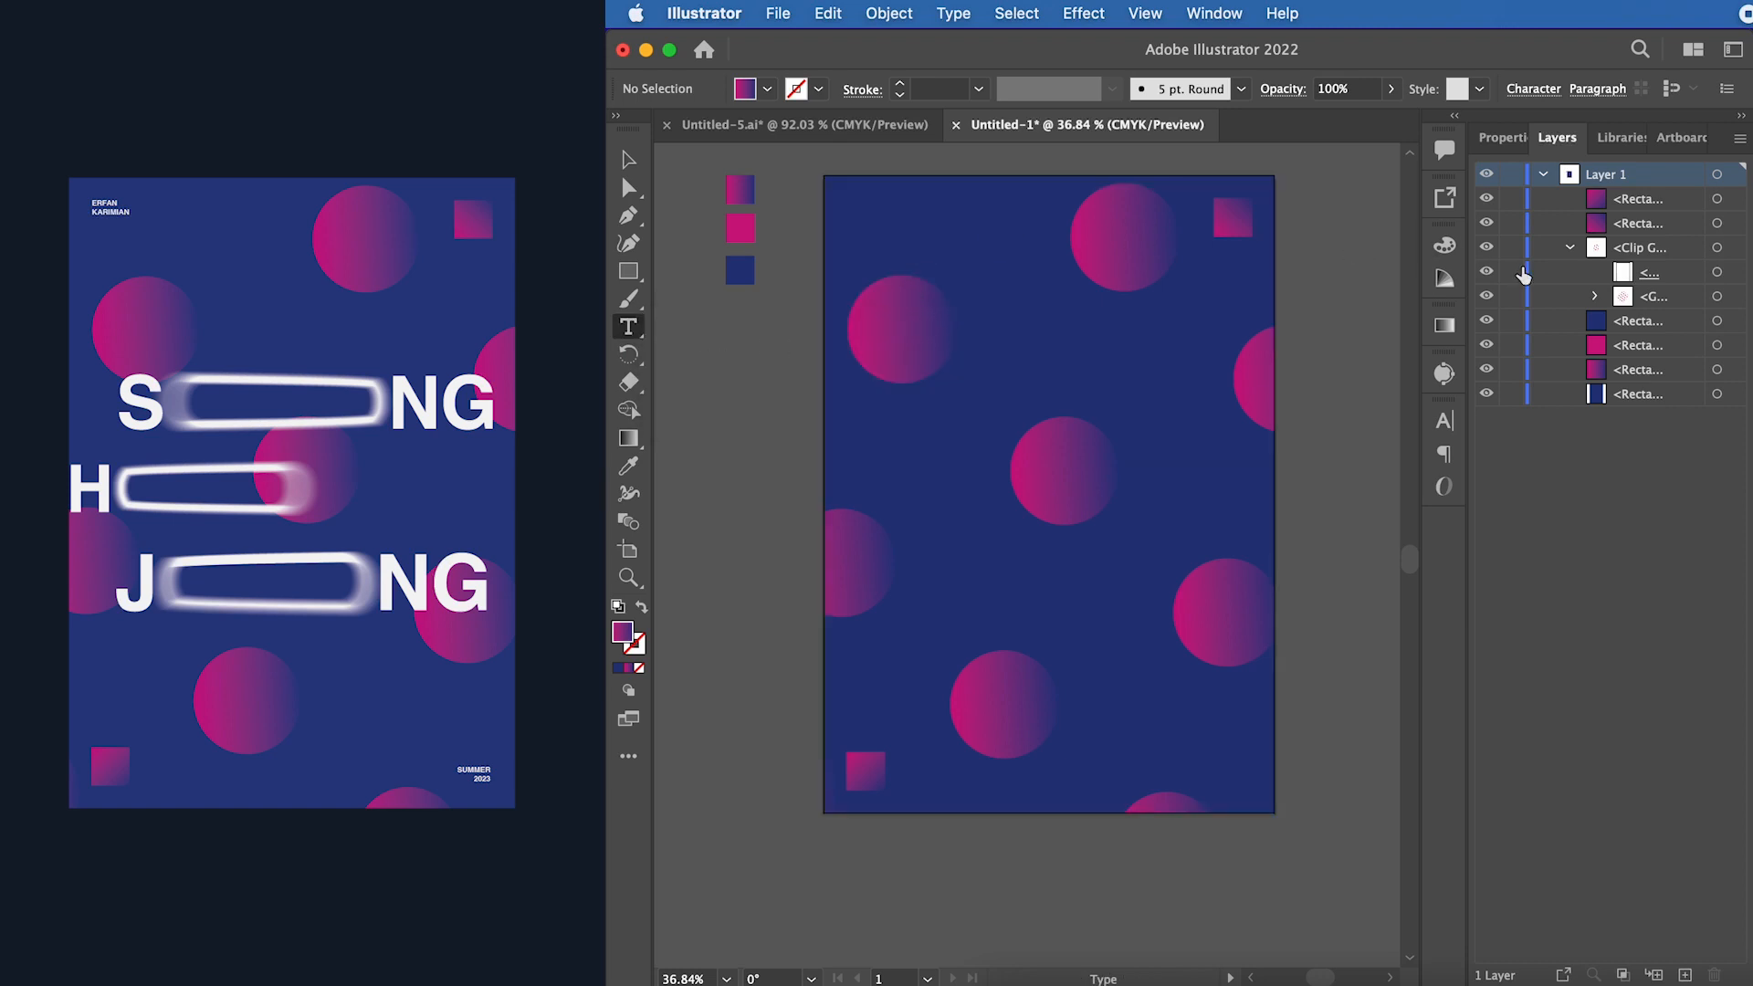
# - Lock all existing artwork layers and draw a text box near the poster's top
pyautogui.click(1572, 247)
pyautogui.moveTo(1513, 203); pyautogui.dragTo(1518, 358)
pyautogui.moveTo(904, 338); pyautogui.dragTo(1159, 450)
# - Type SONG in Helvetica Bold at 72 pt
pyautogui.click(1503, 138)
pyautogui.click(1584, 590)
pyautogui.write('helve')
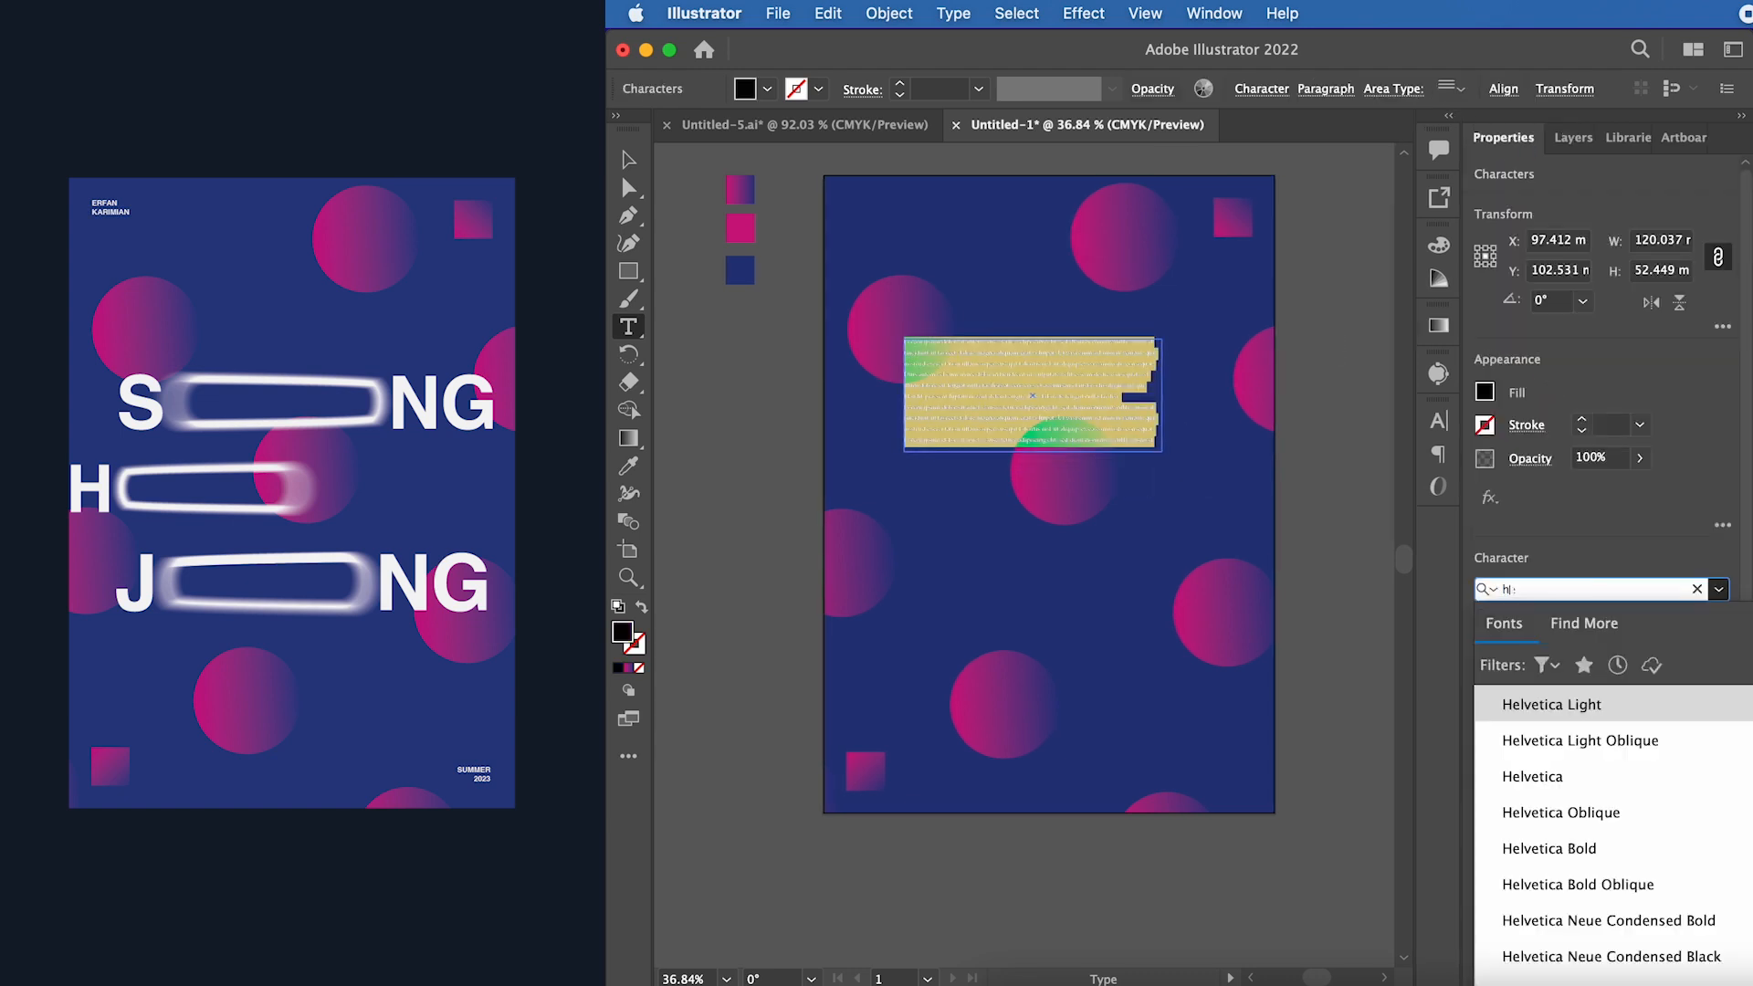
pyautogui.click(1556, 777)
pyautogui.click(1582, 650)
pyautogui.click(1593, 644)
pyautogui.write('SONG')
pyautogui.press('super+a')
pyautogui.click(1719, 620)
pyautogui.click(1516, 760)
# - Enlarge SONG to 80 pt and fill it white (#FFFFFF)
pyautogui.press('Escape')
pyautogui.click(803, 448)
pyautogui.click(977, 358)
pyautogui.click(1511, 645)
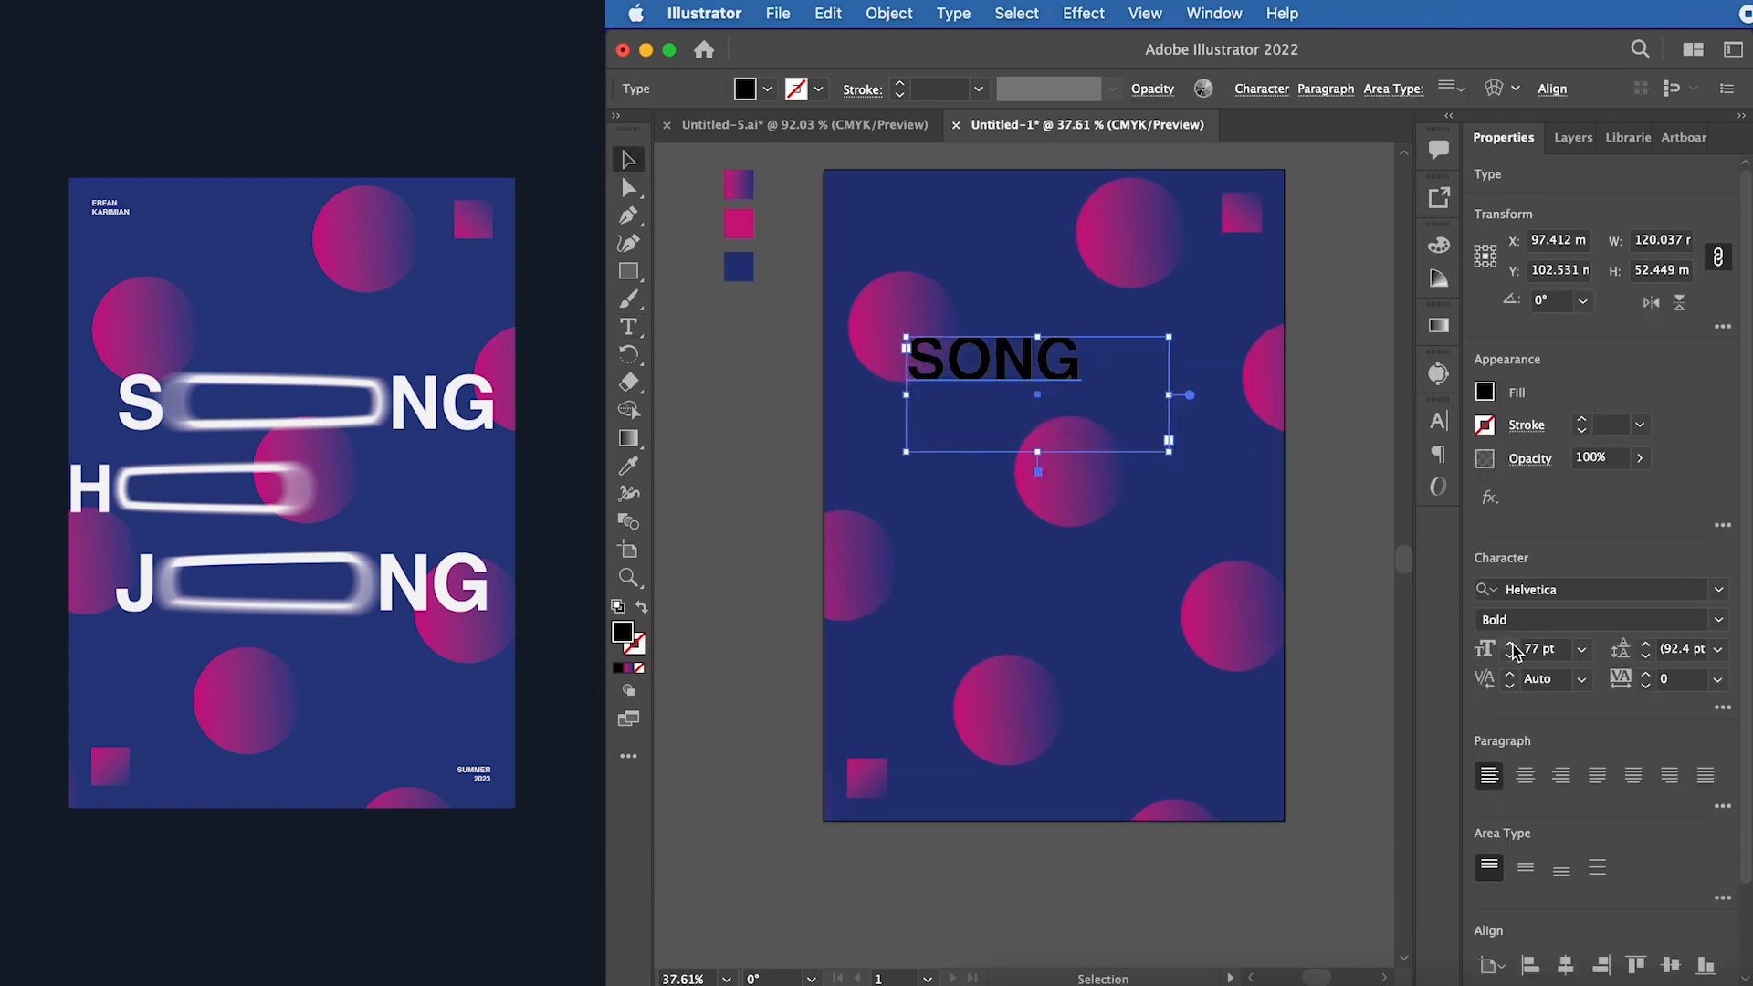
pyautogui.click(1510, 655)
pyautogui.click(1511, 656)
pyautogui.click(1510, 644)
pyautogui.doubleClick(623, 632)
pyautogui.moveTo(1155, 384); pyautogui.dragTo(1119, 359)
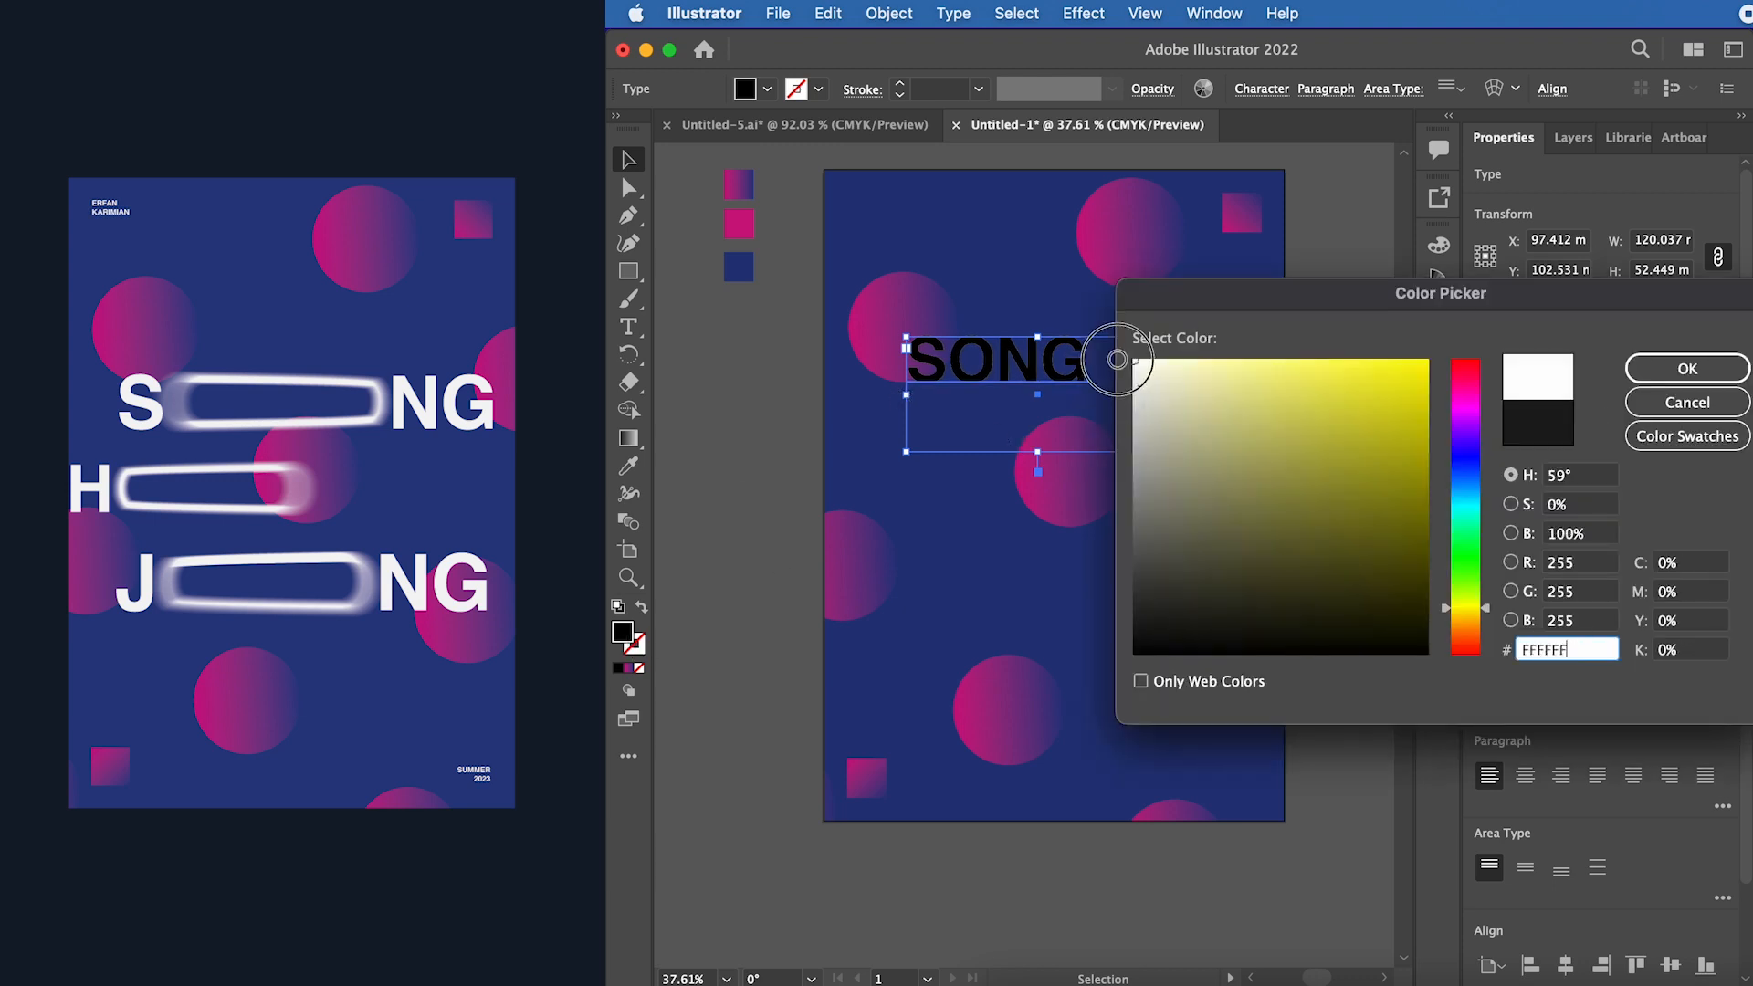
pyautogui.press('Return')
# - Expand the SONG text into outlines
pyautogui.click(904, 14)
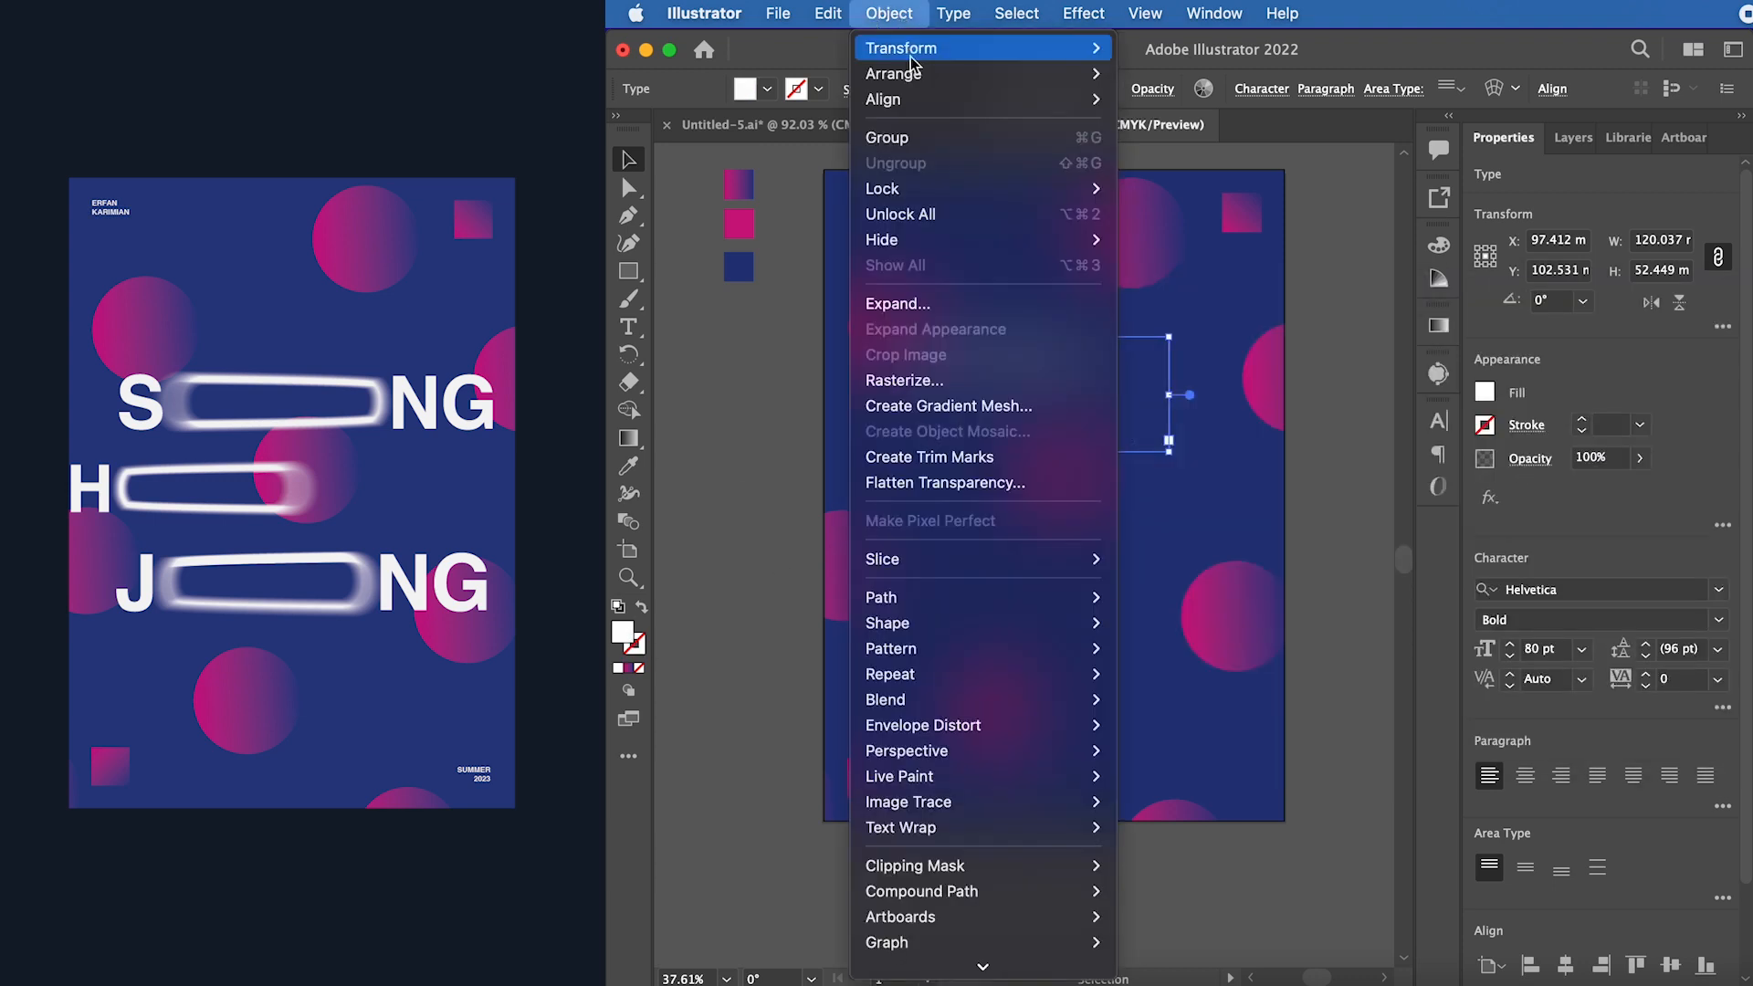
pyautogui.click(897, 303)
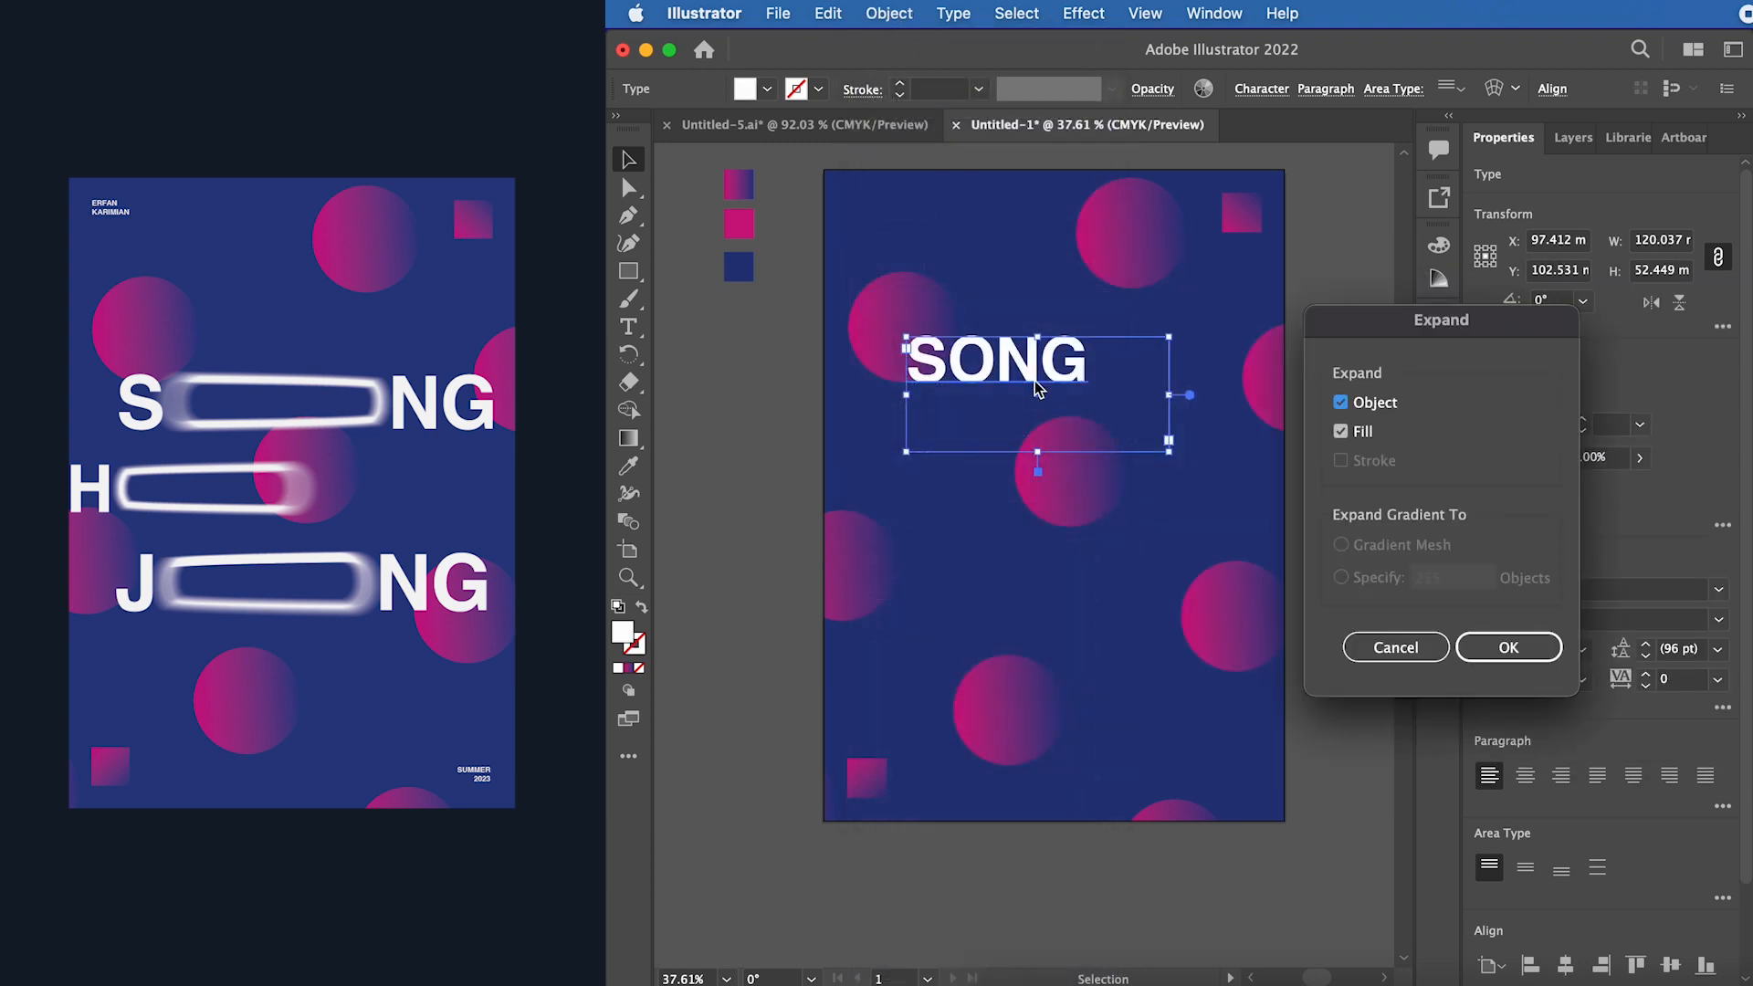
pyautogui.click(1480, 640)
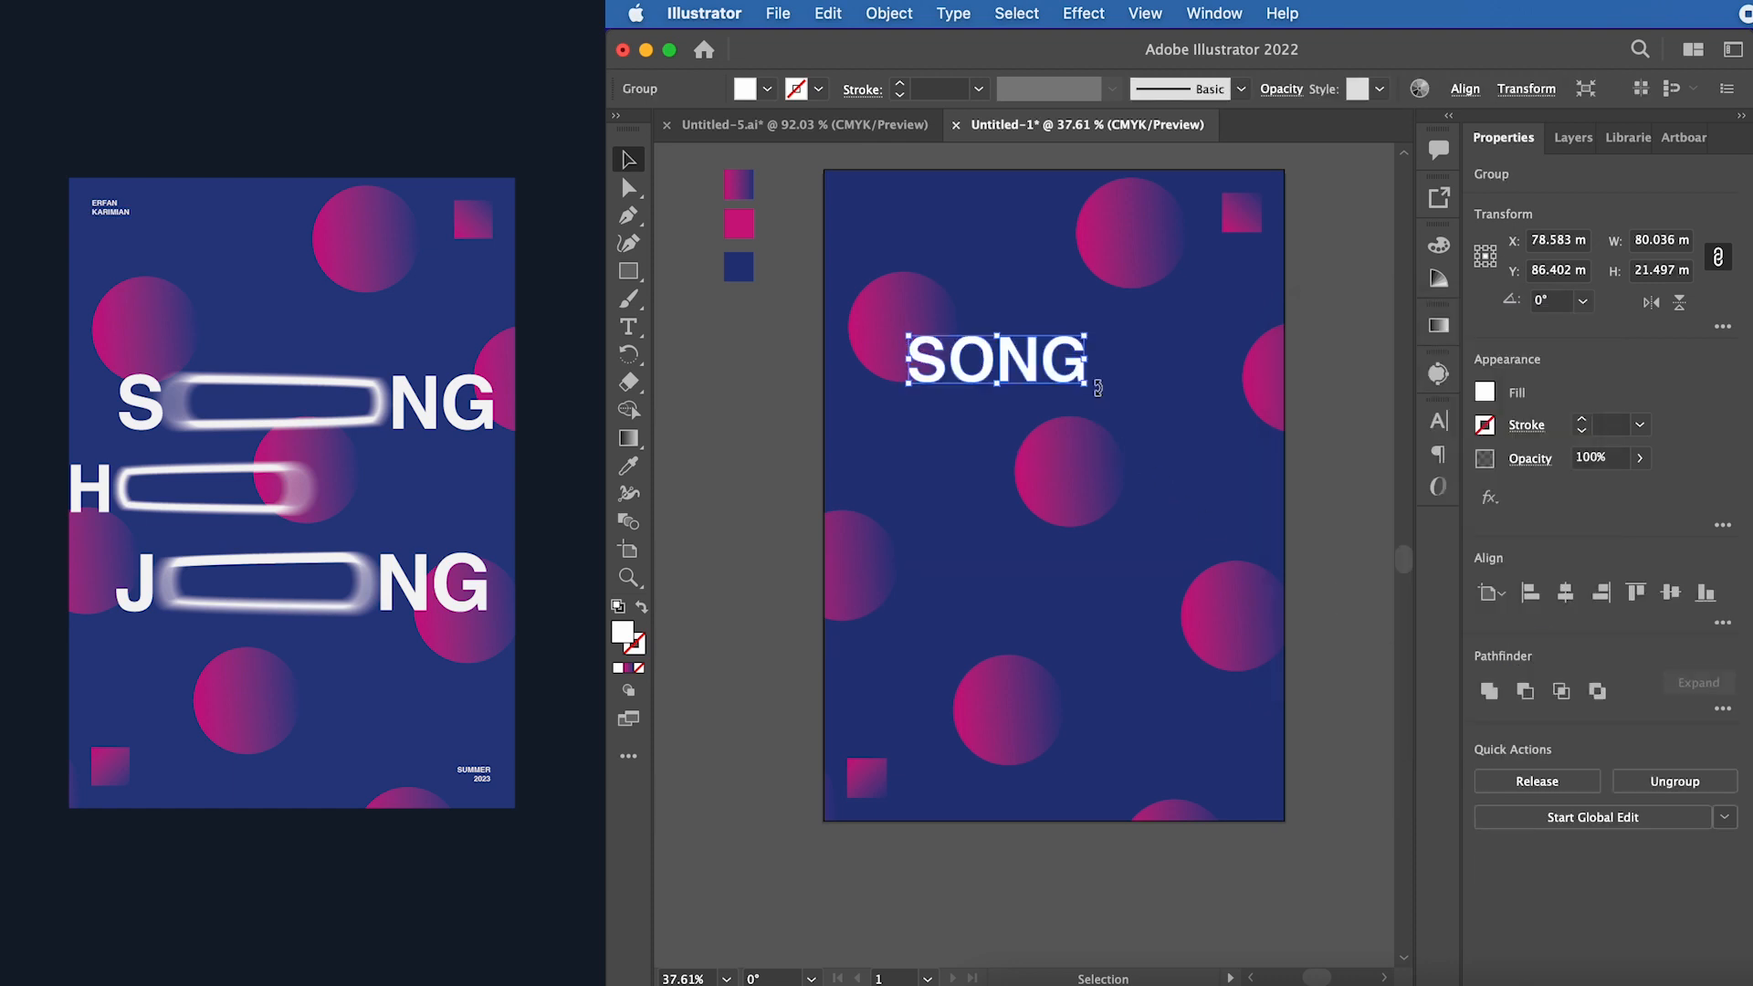
pyautogui.scroll(5, 1098, 389)
# - Drag the O's right-side anchors and NG rightward, stretching the O into a long capsule
pyautogui.click(628, 187)
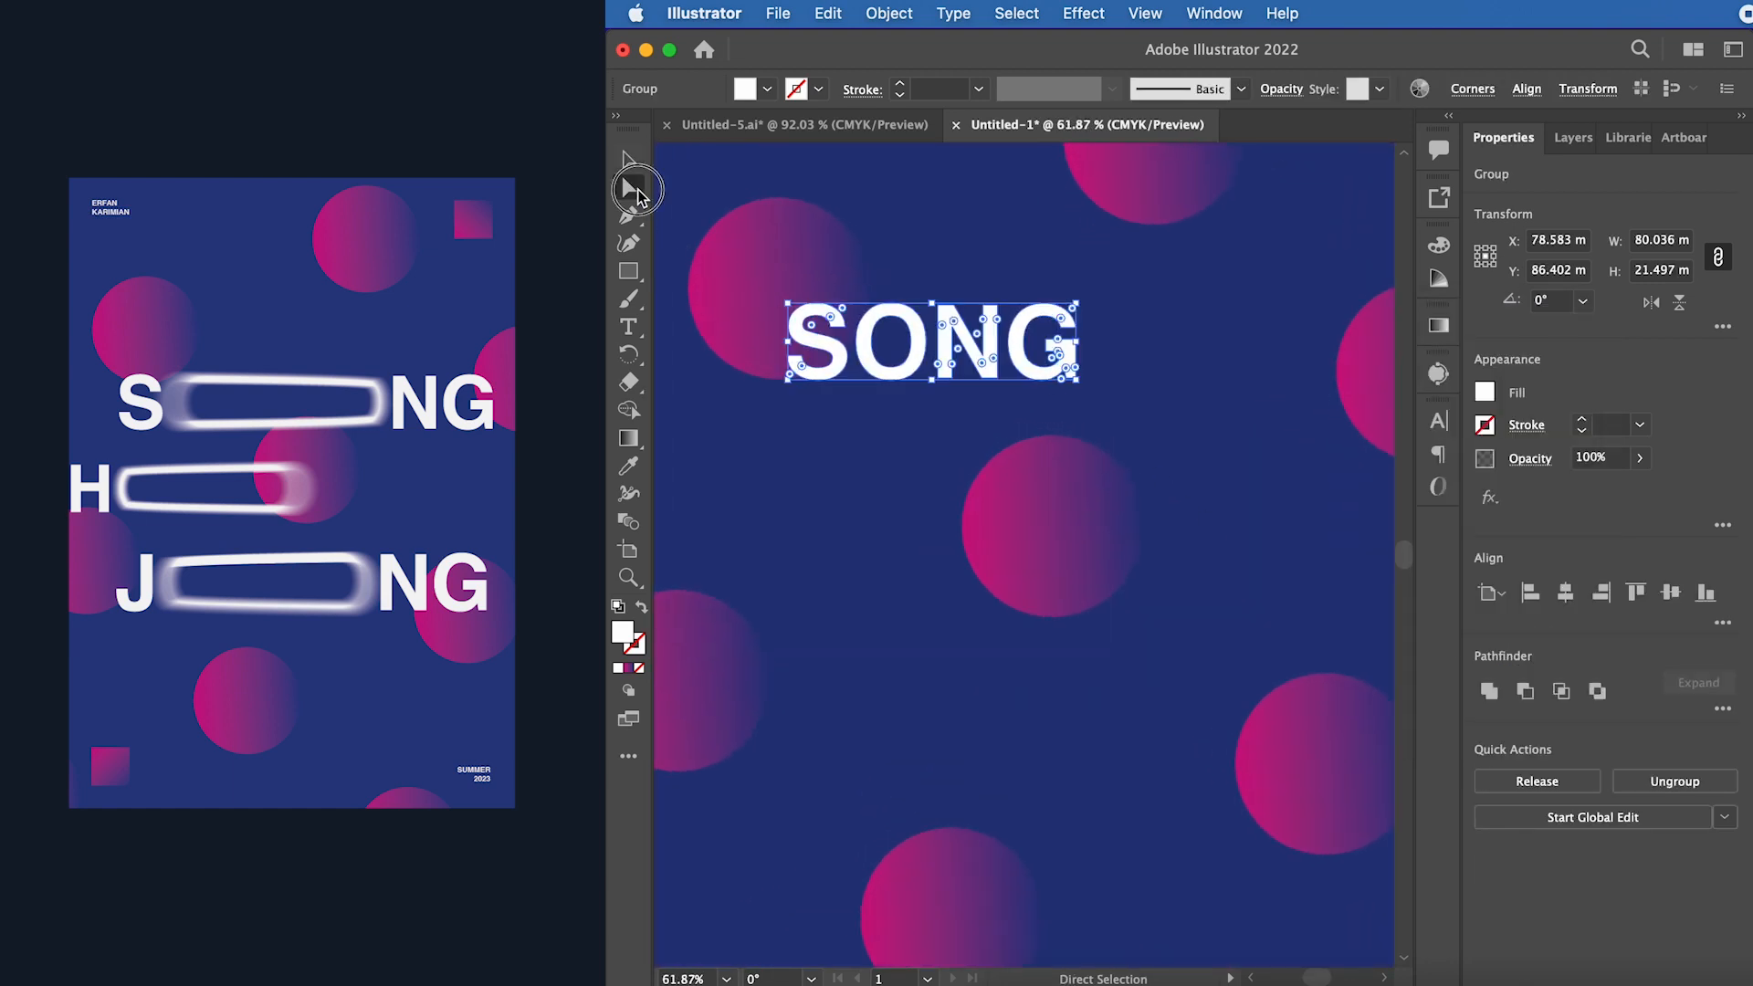
pyautogui.click(1135, 454)
pyautogui.moveTo(1132, 443); pyautogui.dragTo(897, 283)
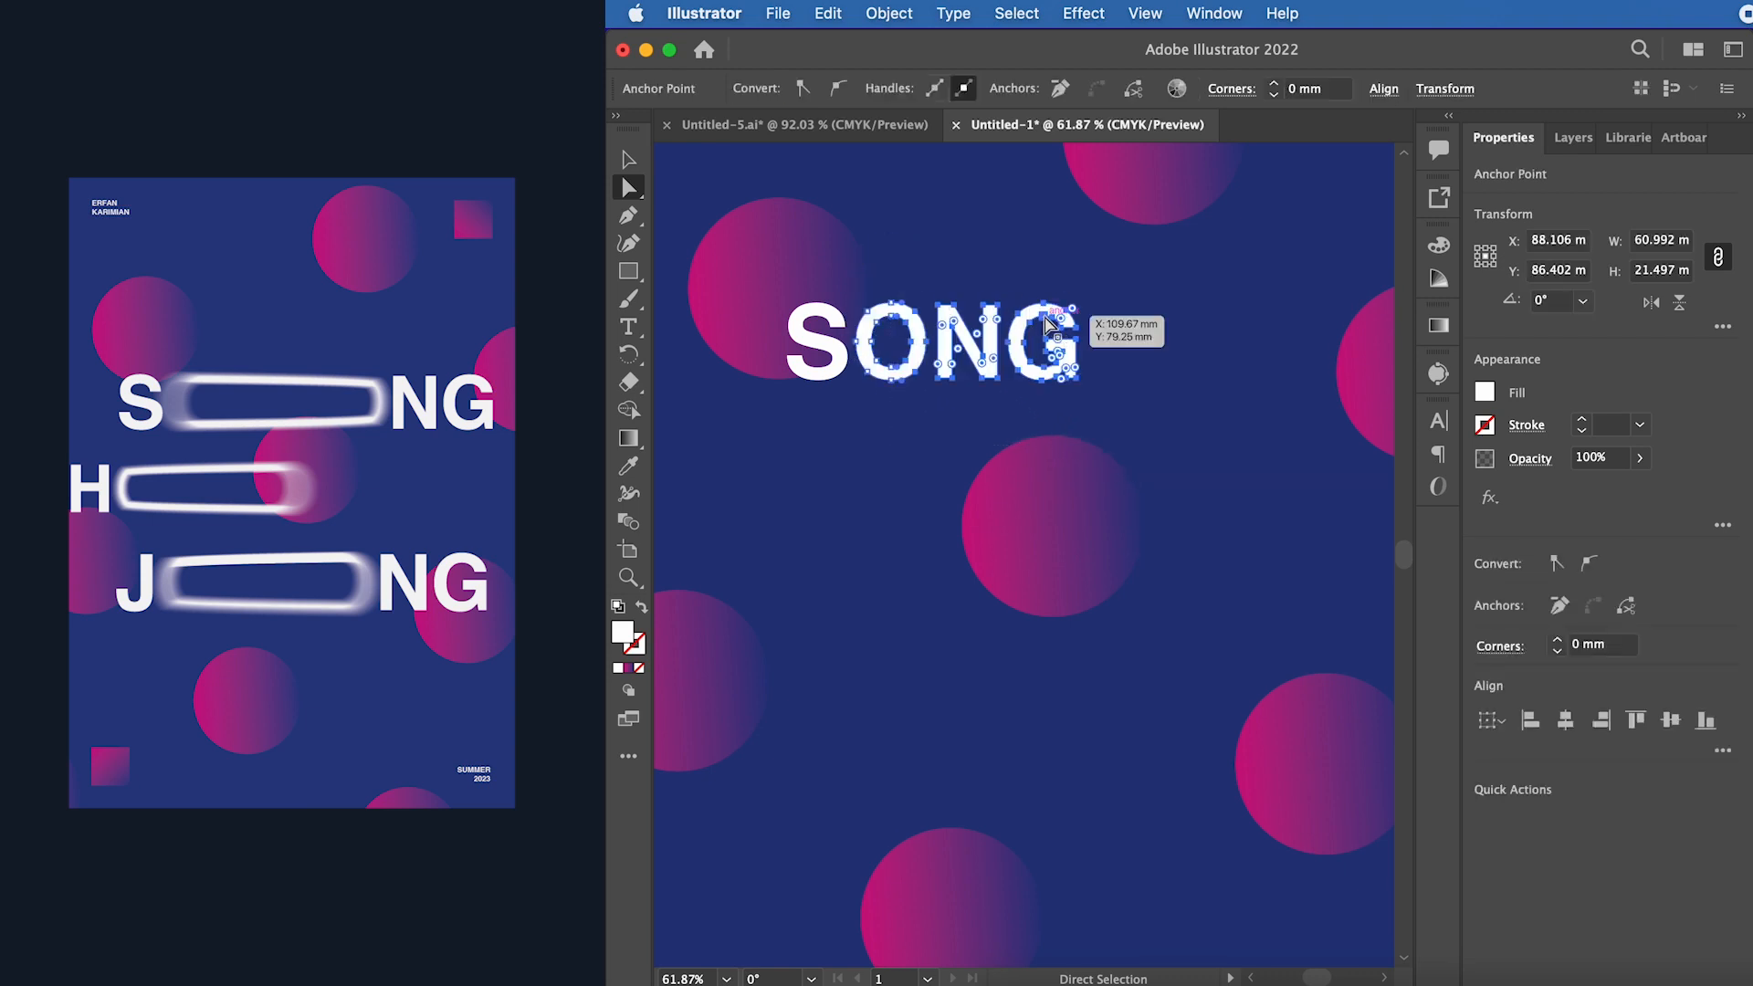
pyautogui.moveTo(1037, 319); pyautogui.dragTo(1269, 319)
pyautogui.scroll(2, 1182, 424)
pyautogui.scroll(3, 1183, 429)
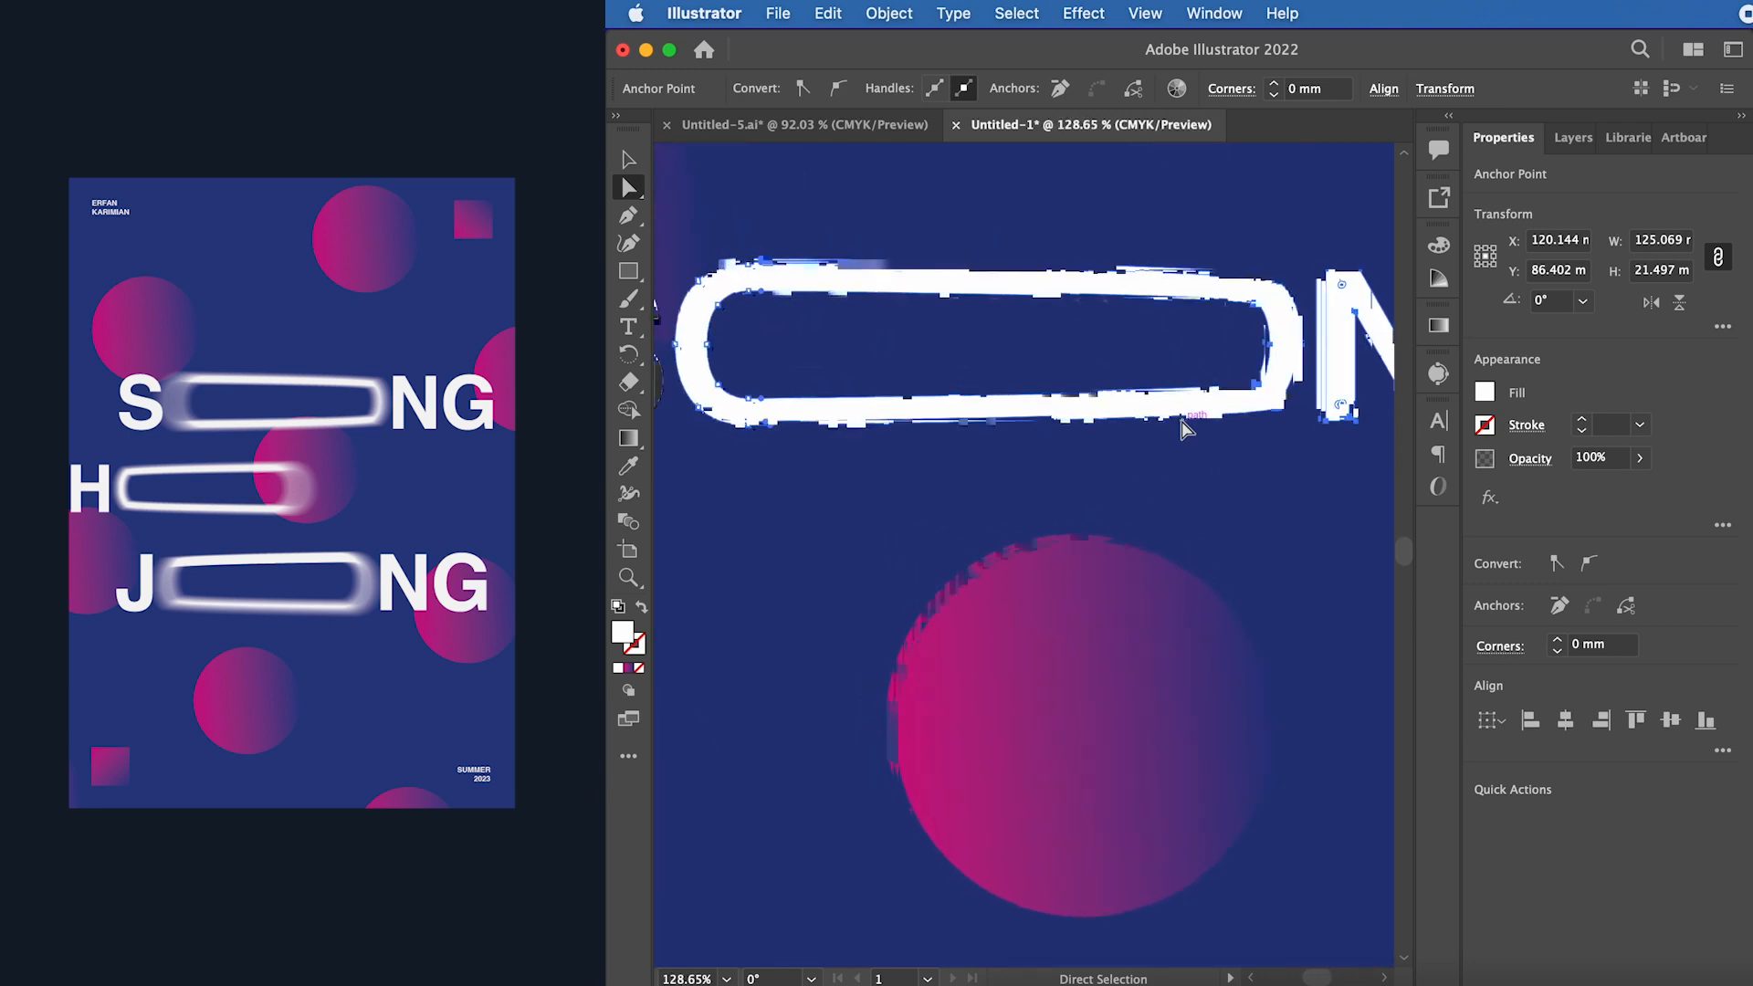
pyautogui.press('super+0')
pyautogui.click(628, 160)
pyautogui.click(715, 342)
pyautogui.doubleClick(997, 338)
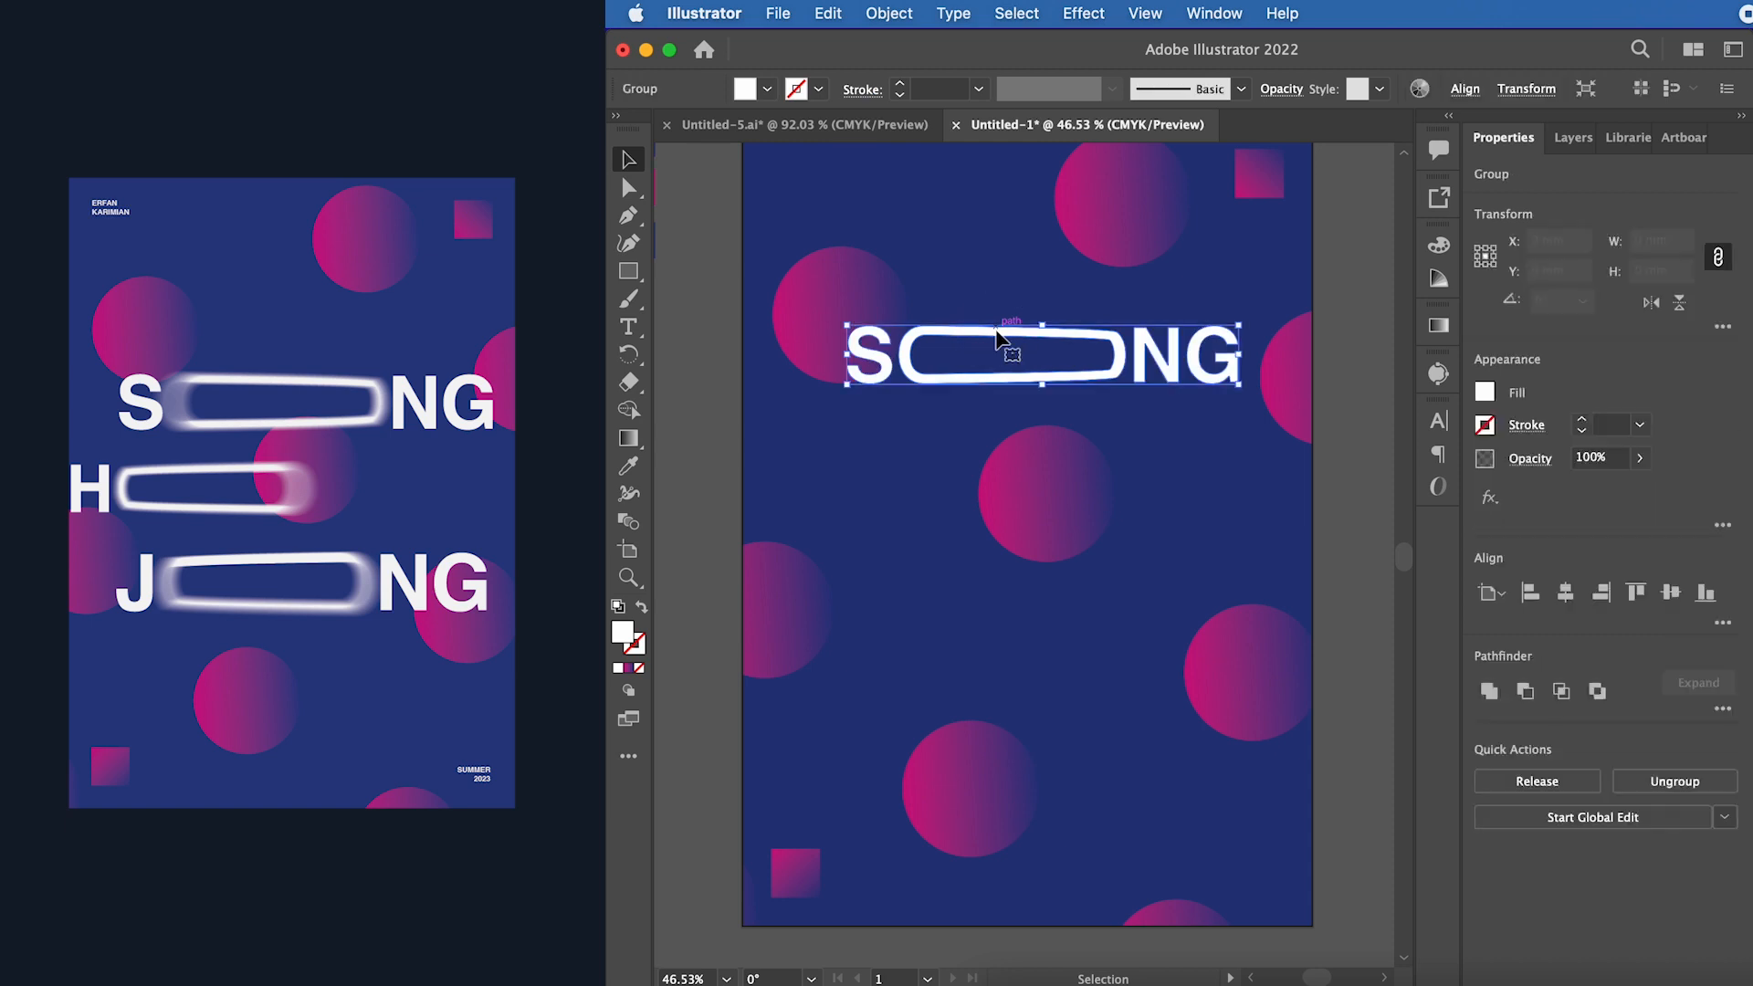
# - Apply a Radial Blur at amount 24 to SONG's stretched O bar, centre shifted right
pyautogui.click(997, 336)
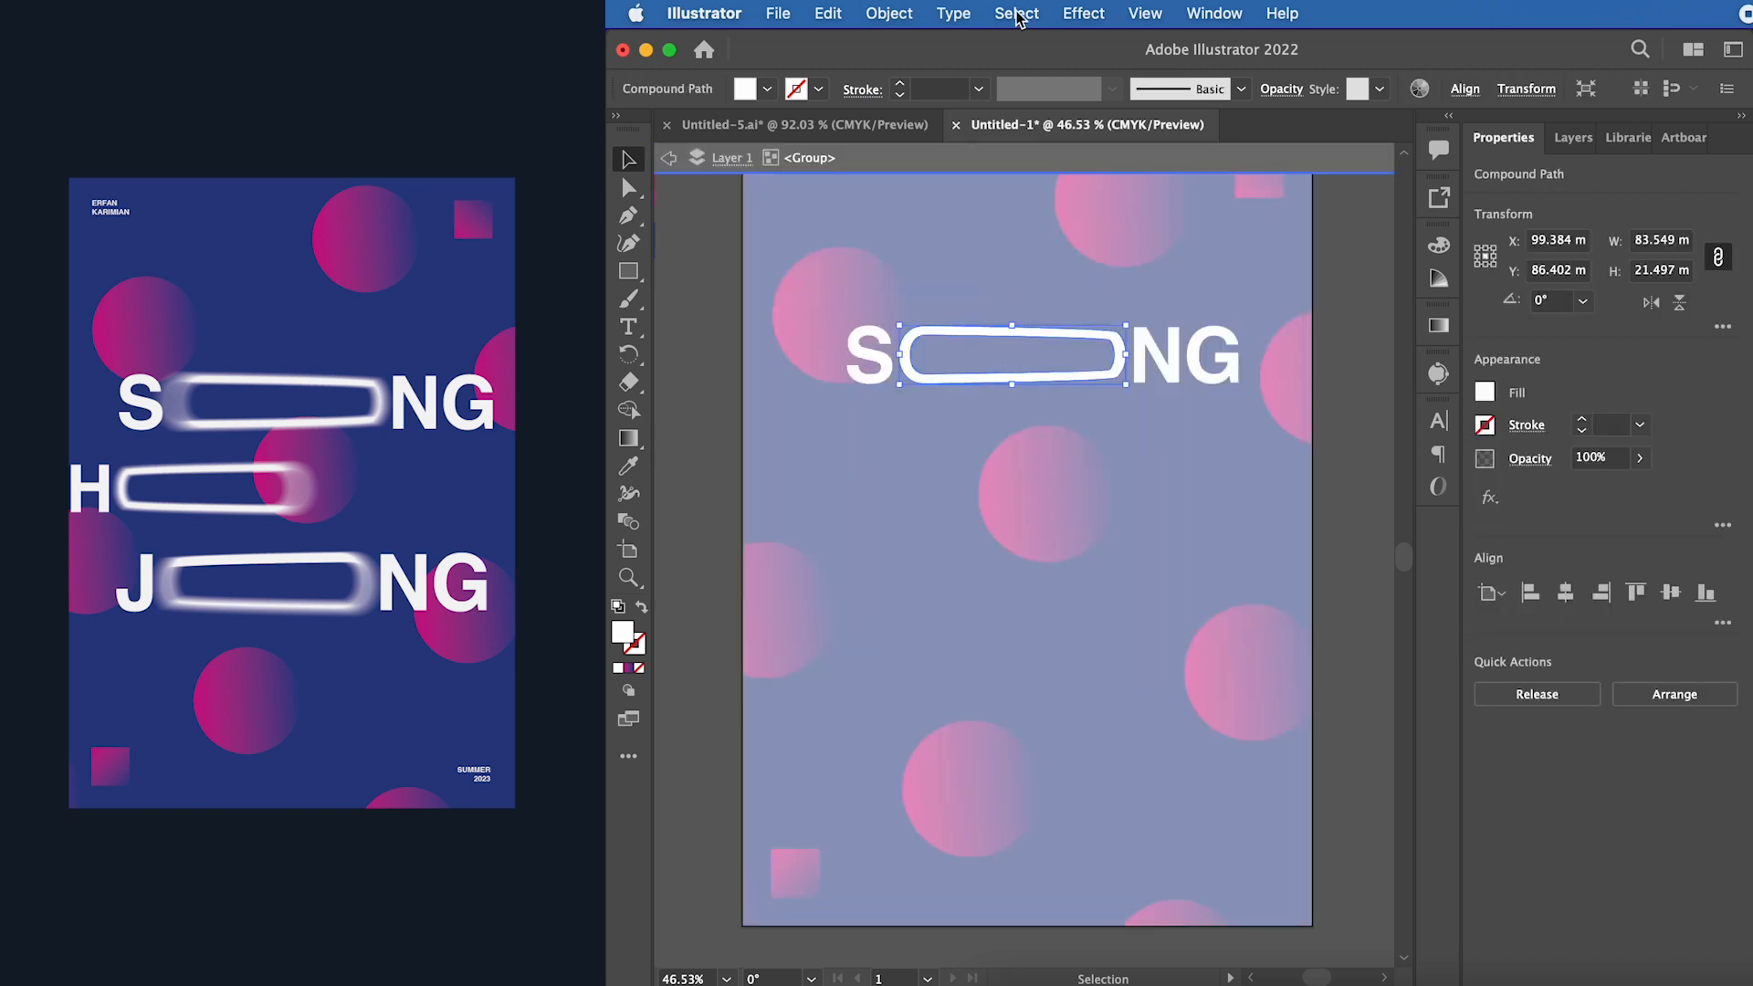
pyautogui.click(1085, 15)
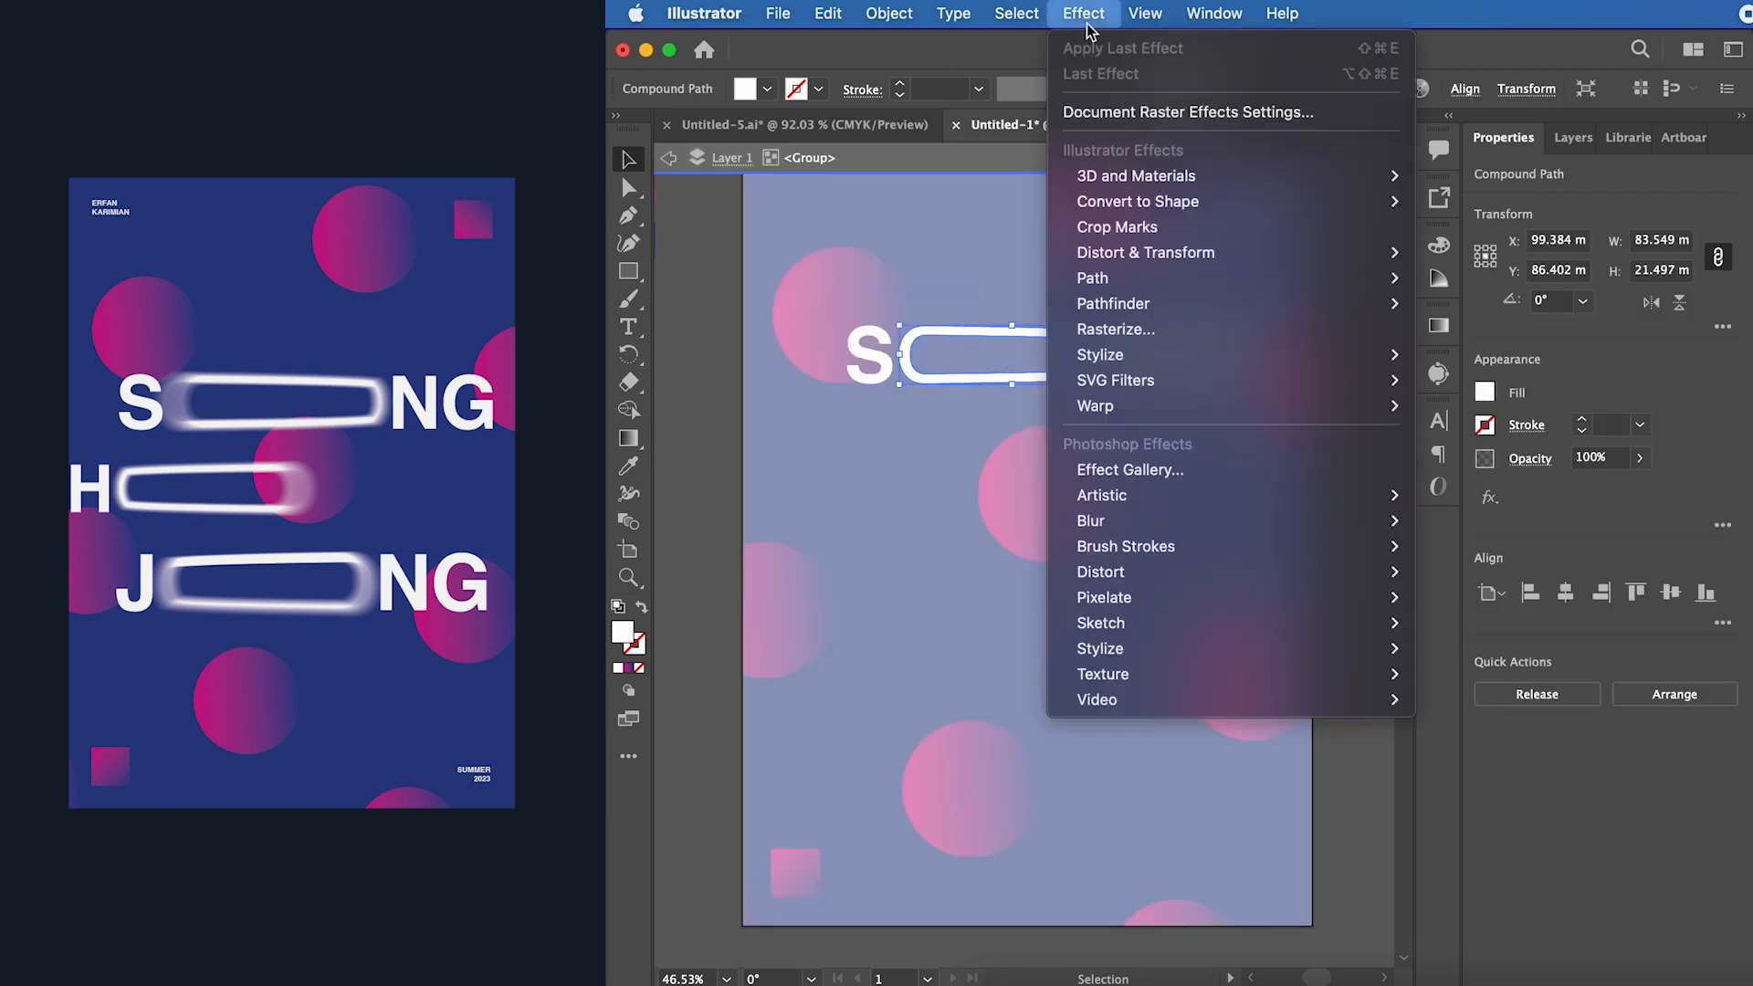
pyautogui.moveTo(1178, 522)
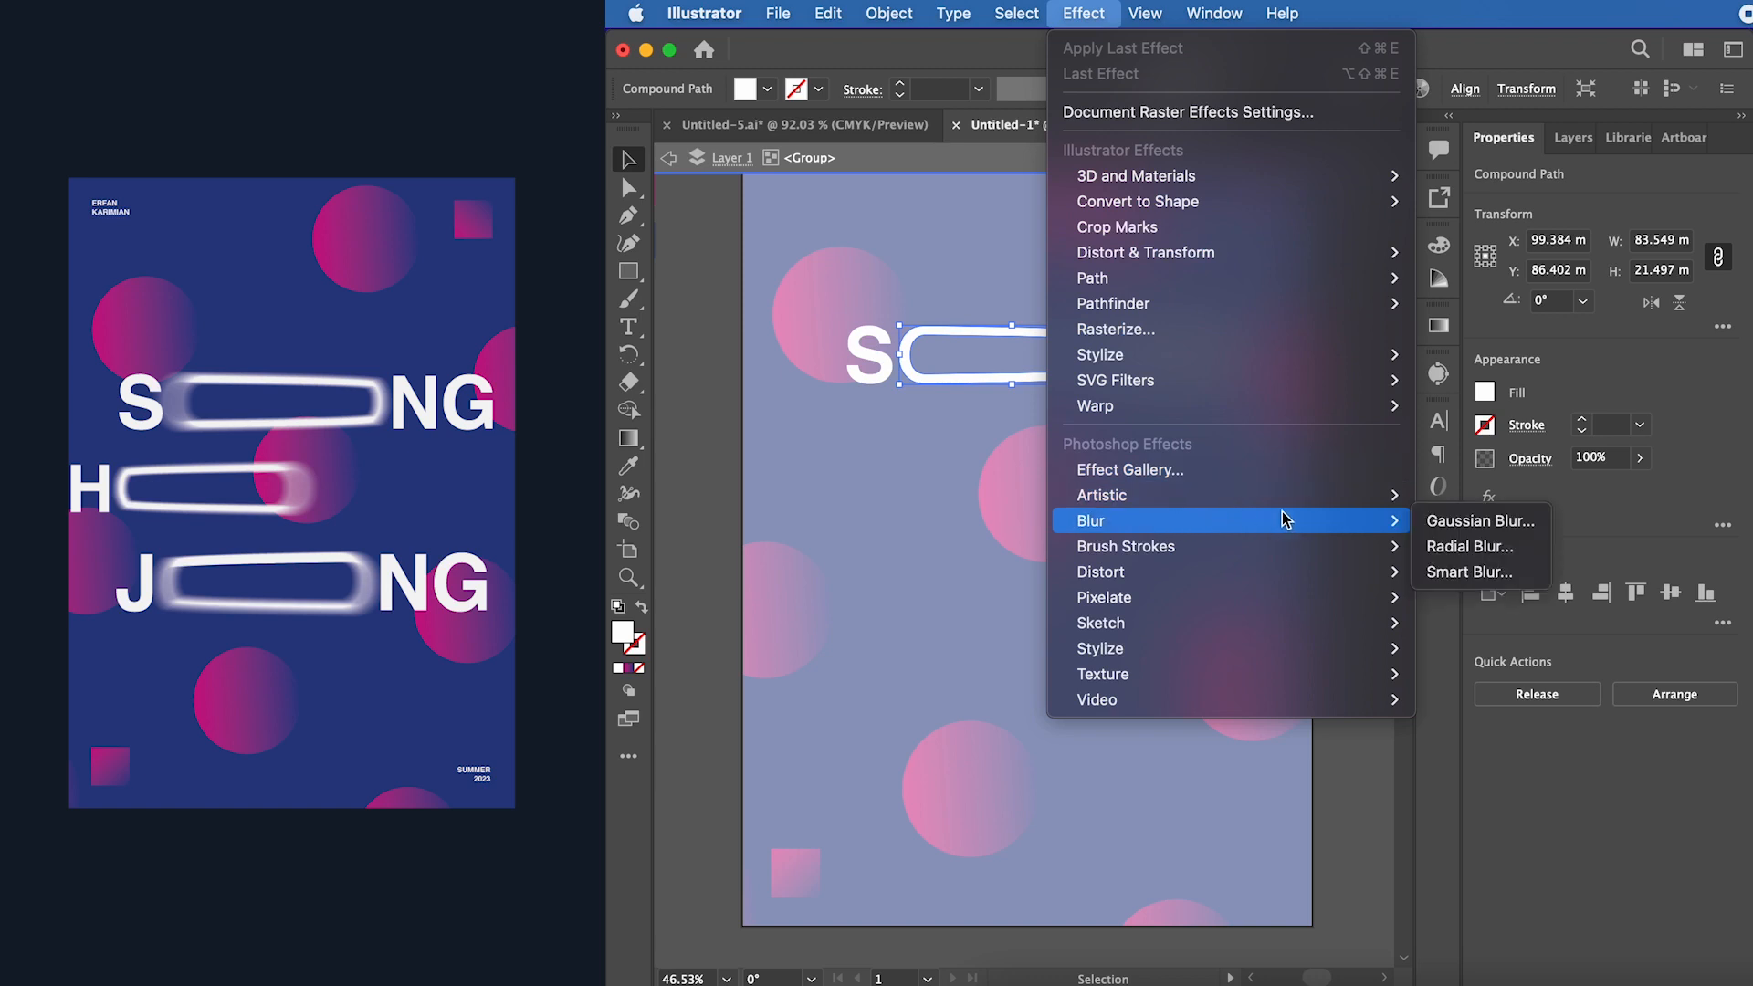
pyautogui.click(1451, 548)
pyautogui.moveTo(1513, 482); pyautogui.dragTo(1539, 486)
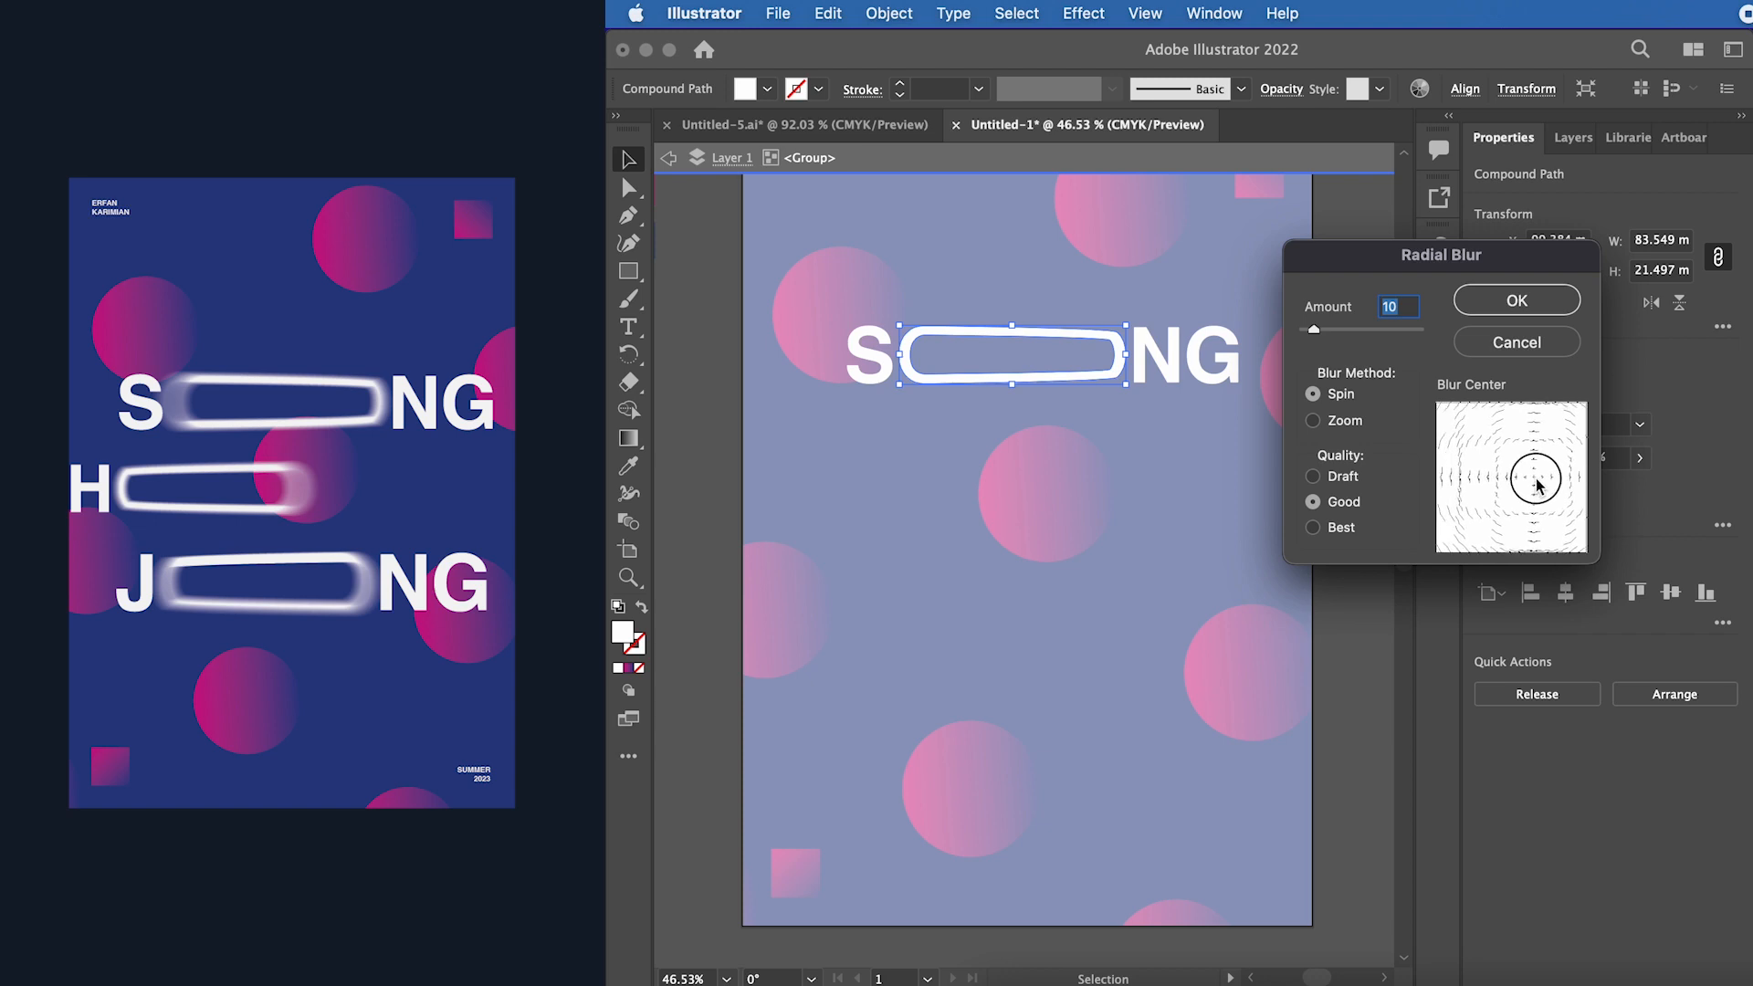
pyautogui.moveTo(1316, 330); pyautogui.dragTo(1332, 336)
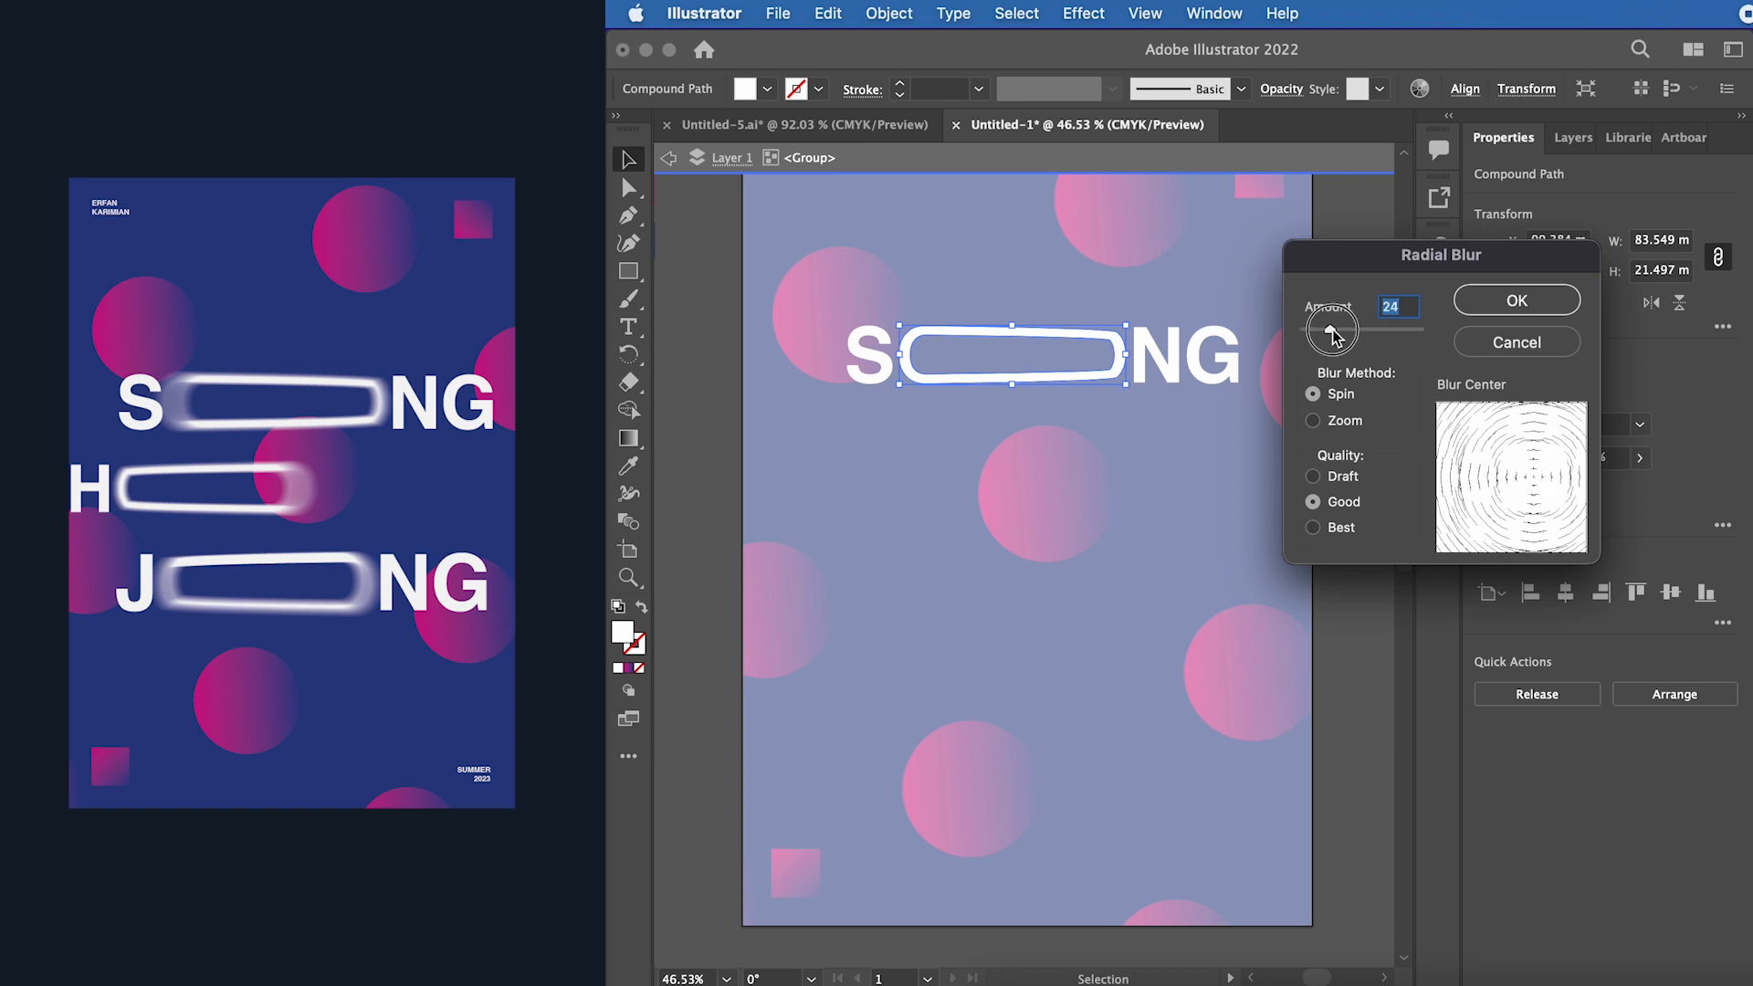
pyautogui.click(1516, 300)
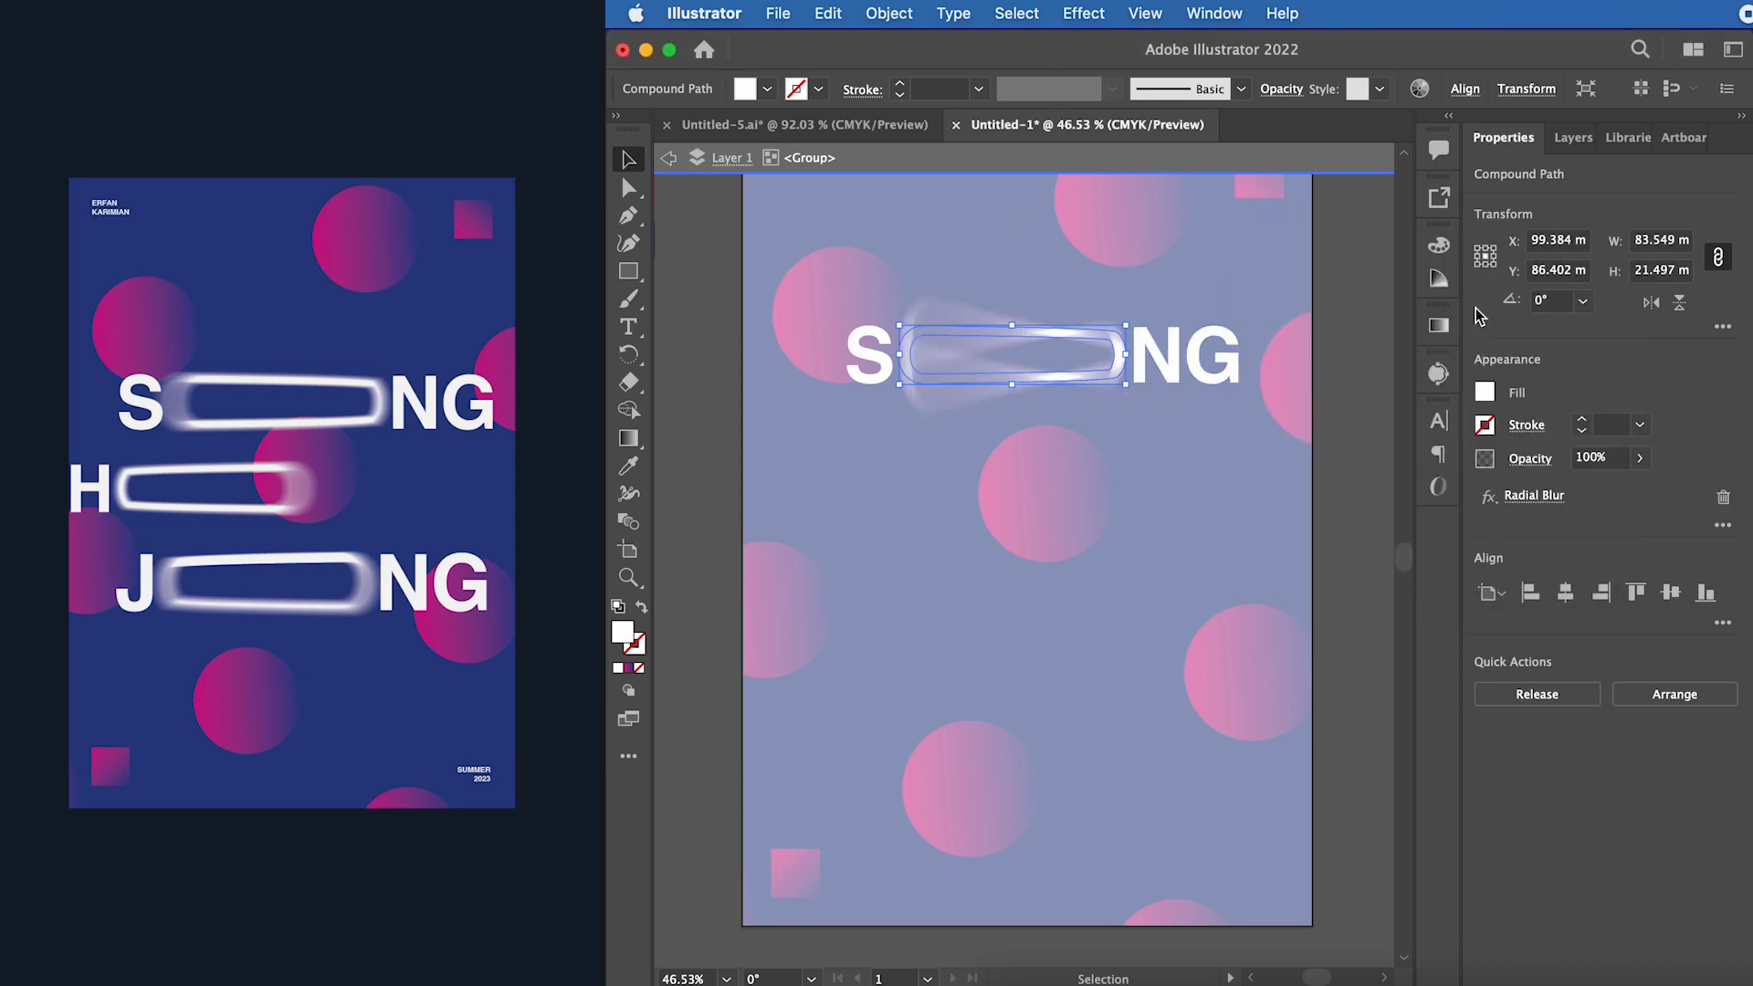
# - Switch the radial blur to the Zoom method at amount 39, then leave the group
pyautogui.click(1533, 502)
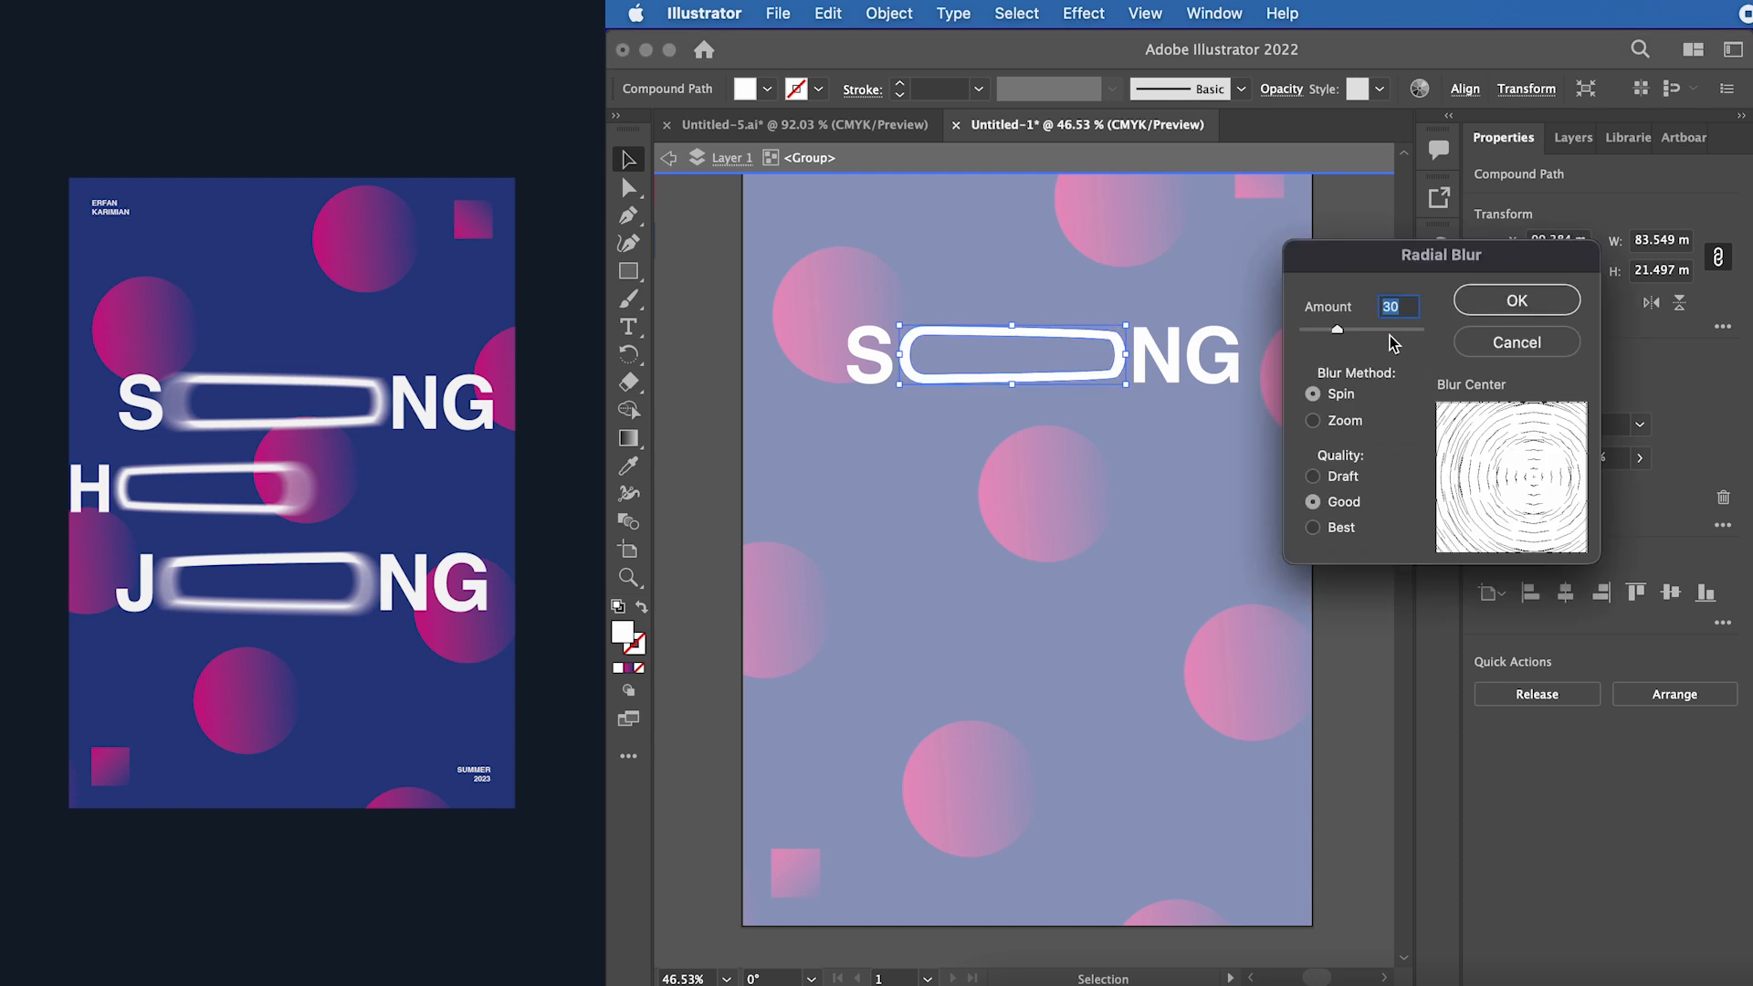
pyautogui.moveTo(1335, 330); pyautogui.dragTo(1324, 330)
pyautogui.click(1314, 421)
pyautogui.moveTo(1325, 331); pyautogui.dragTo(1349, 331)
pyautogui.click(1487, 311)
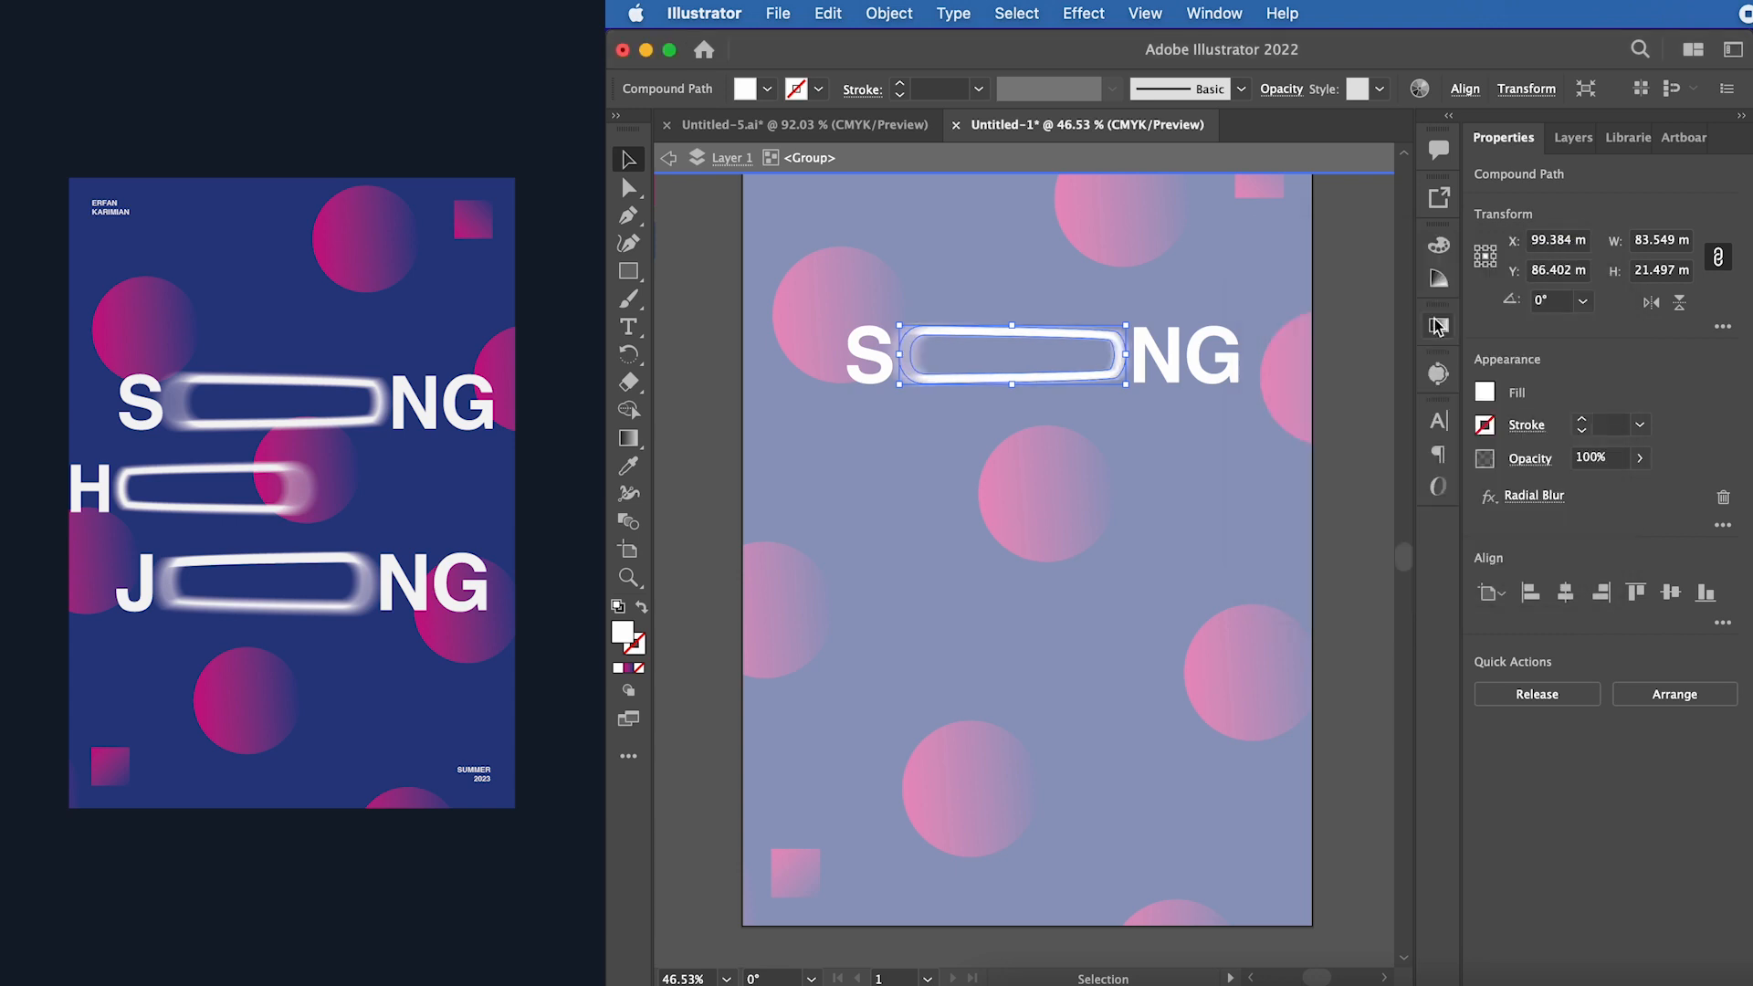
pyautogui.click(1368, 394)
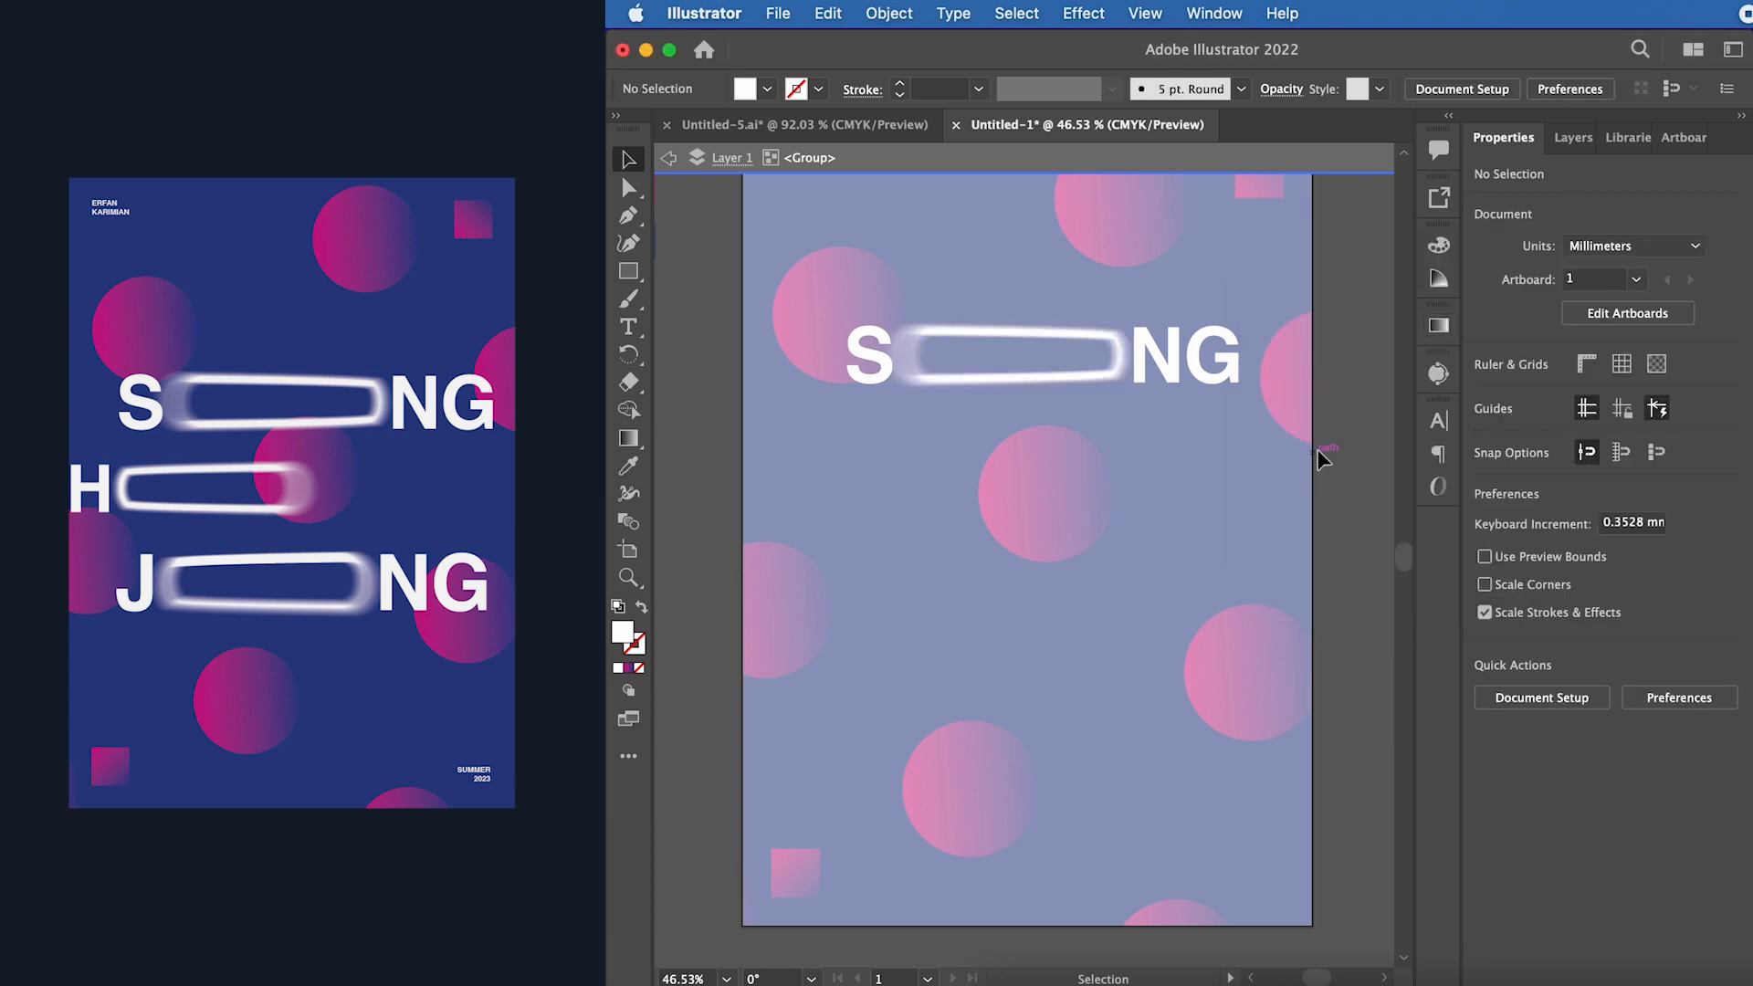
pyautogui.doubleClick(1344, 423)
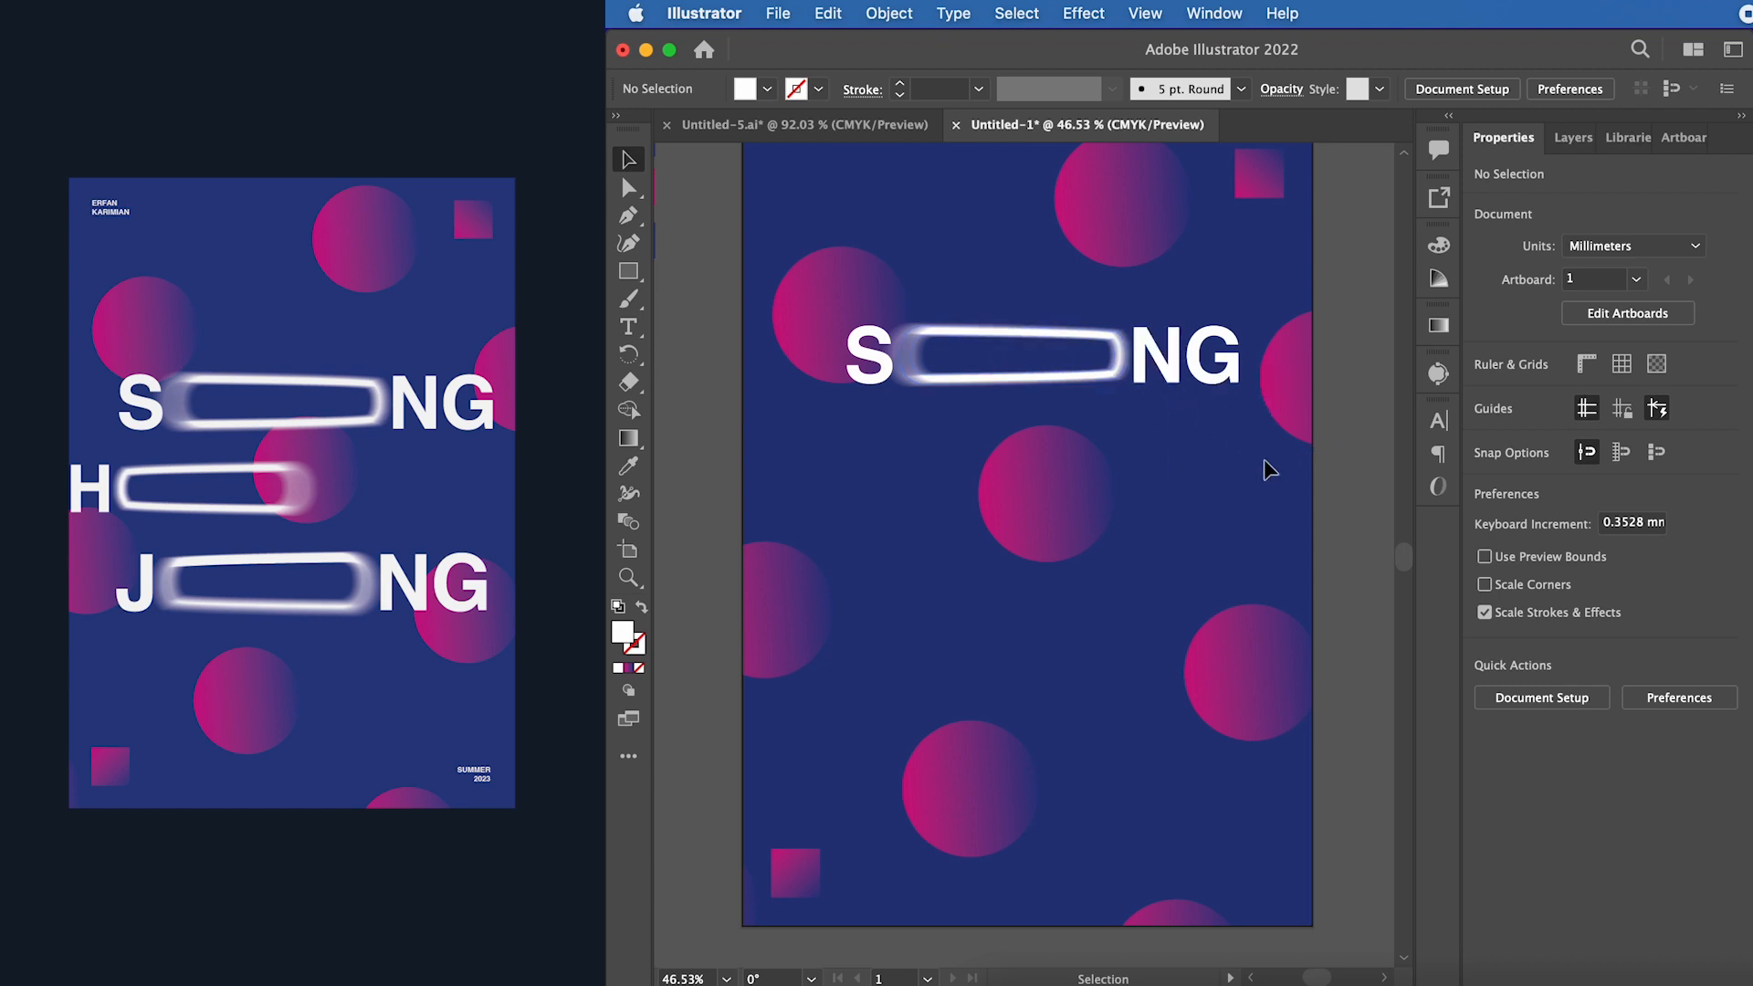
# - Add the word HO in white below SONG
pyautogui.press('t')
pyautogui.moveTo(752, 416); pyautogui.dragTo(1140, 516)
pyautogui.write('HO')
pyautogui.press('super+a')
pyautogui.doubleClick(623, 632)
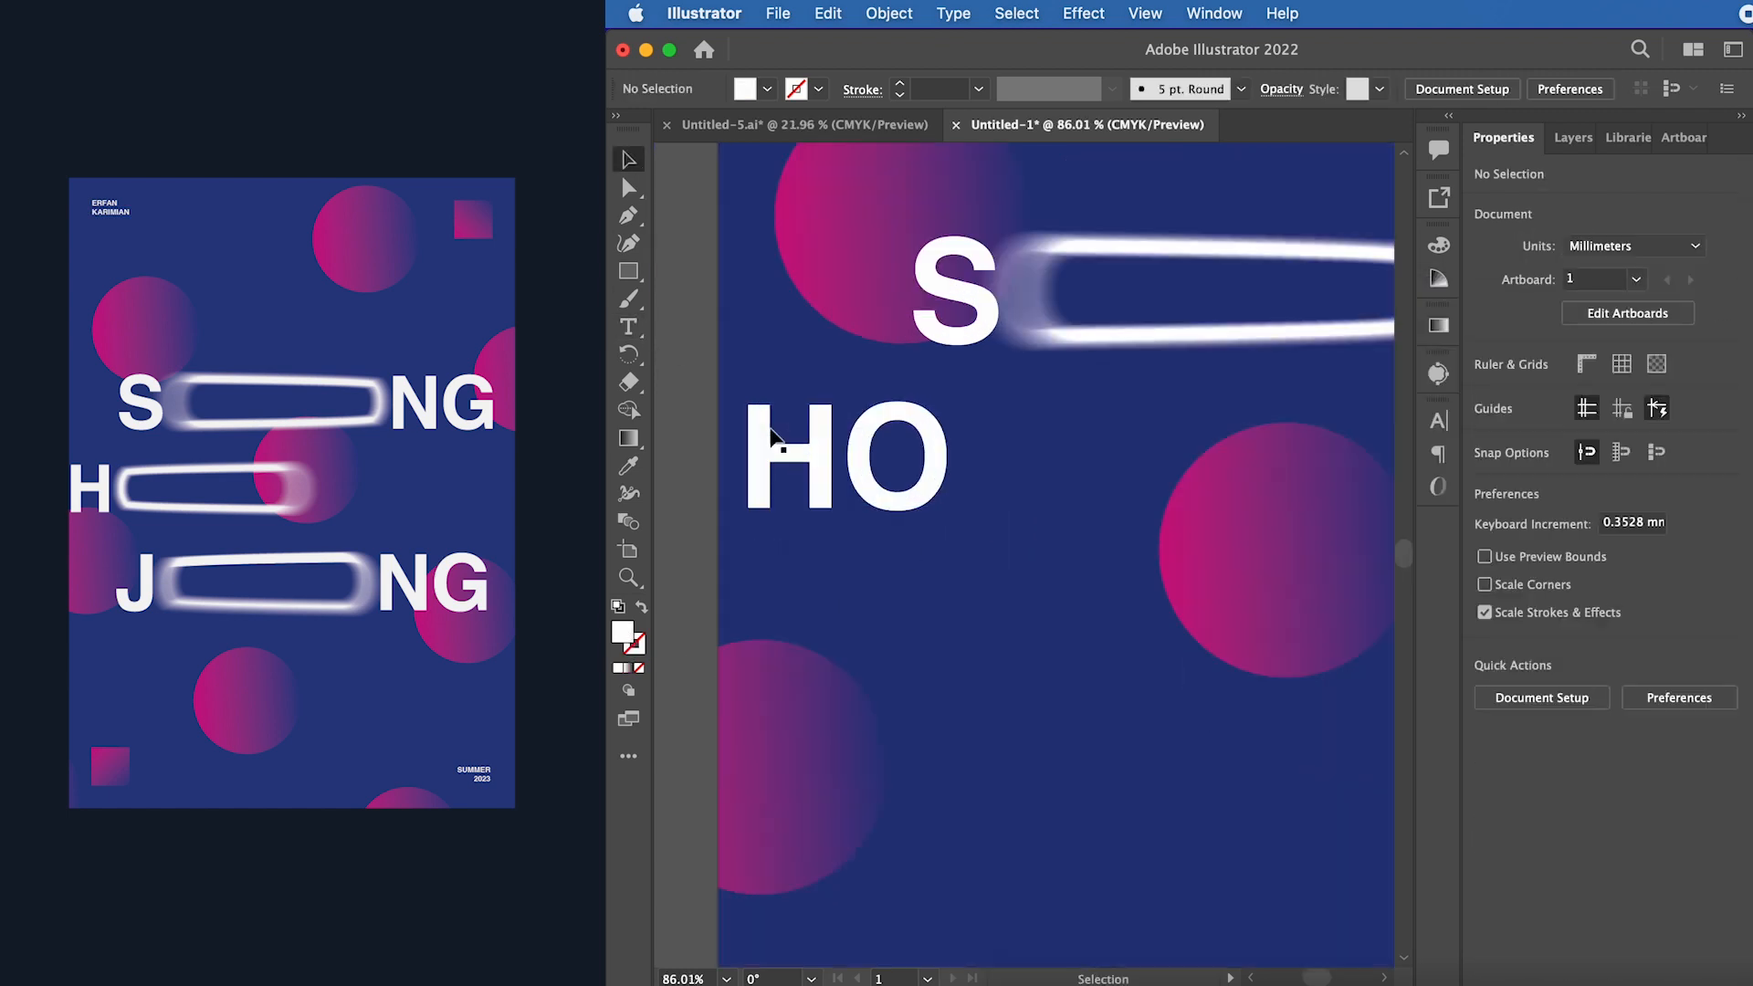
pyautogui.click(900, 391)
# - Convert HO to outlines and give its O bar a radial blur
pyautogui.click(953, 13)
pyautogui.click(913, 606)
pyautogui.press('a')
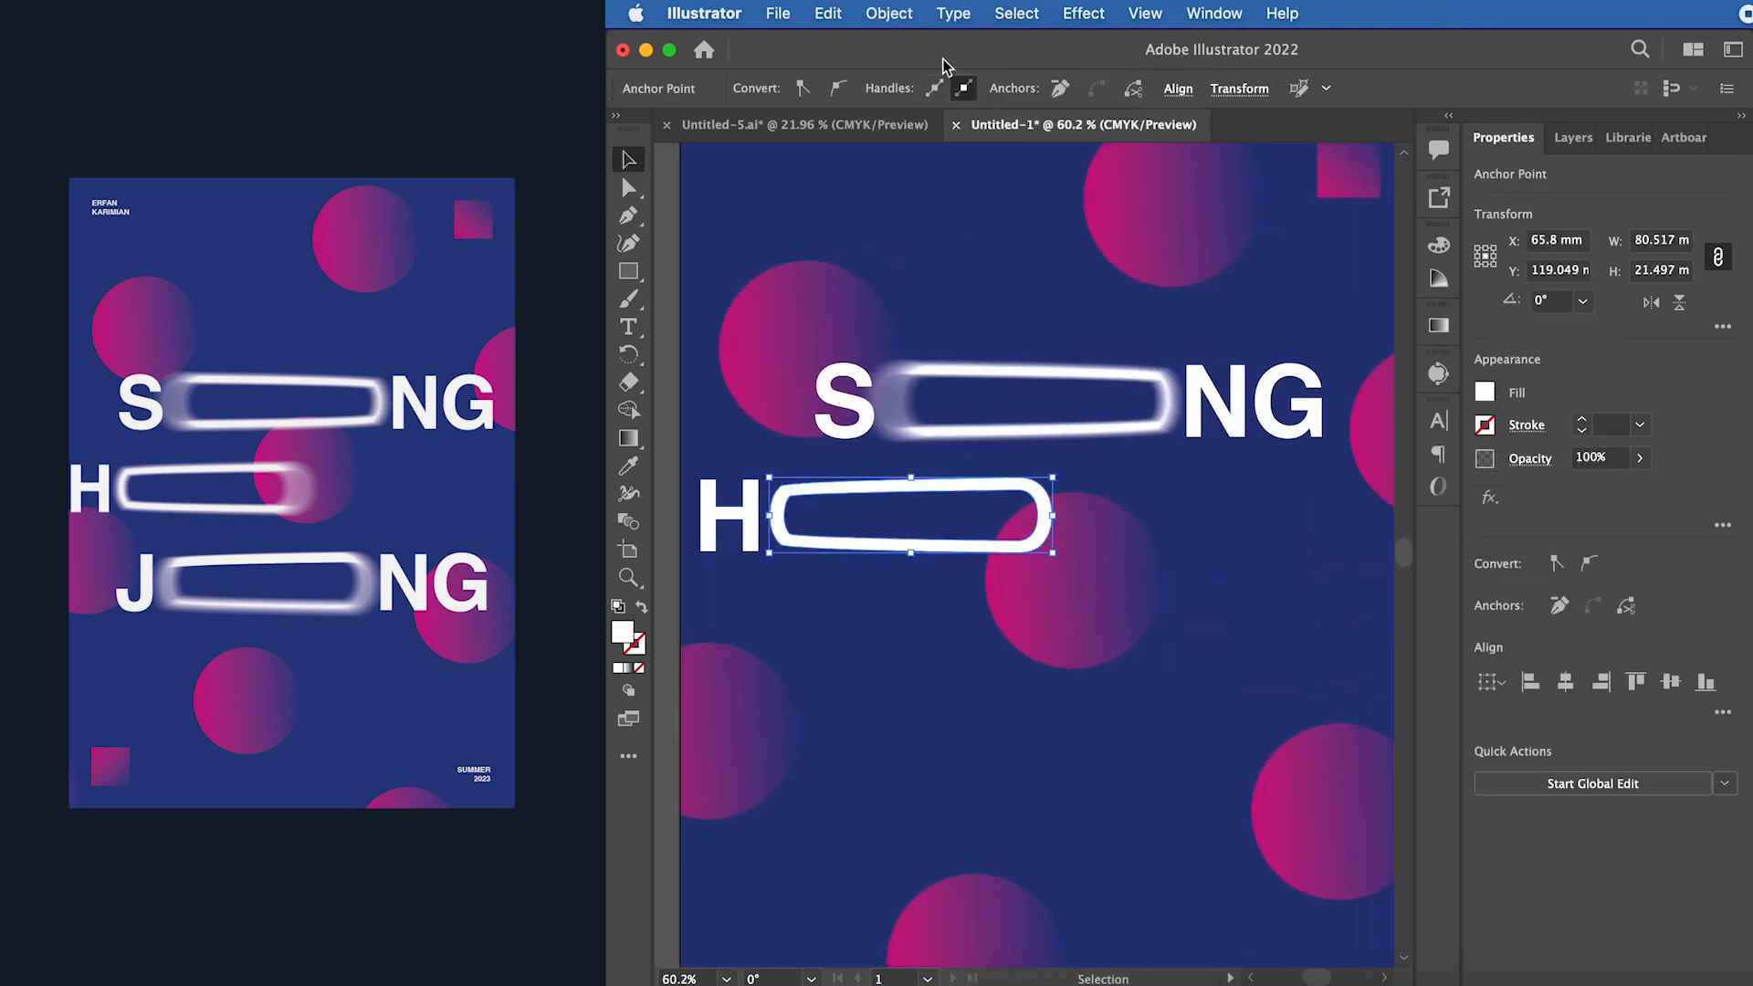
pyautogui.click(1084, 12)
pyautogui.moveTo(1187, 520)
pyautogui.click(1470, 546)
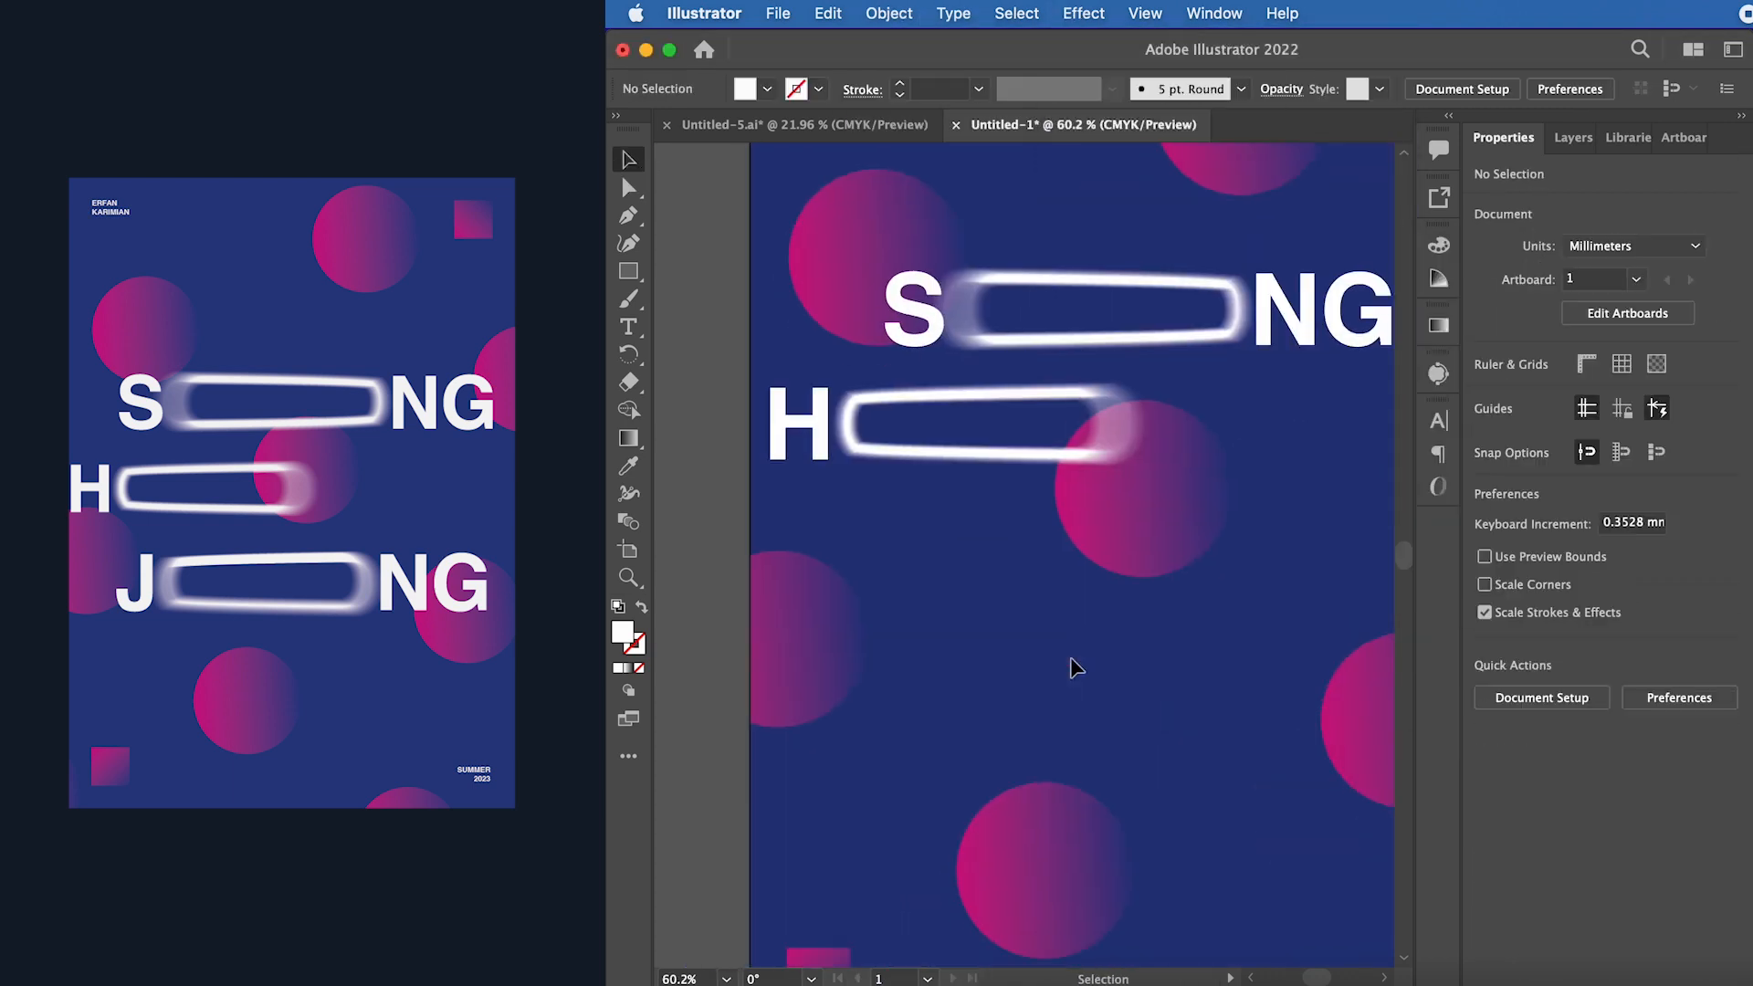
pyautogui.scroll(-2, 1069, 665)
# - Add the word JONG in white and convert it to outlines
pyautogui.press('t')
pyautogui.moveTo(788, 465); pyautogui.dragTo(1247, 617)
pyautogui.write('JONG')
pyautogui.click(628, 159)
pyautogui.doubleClick(623, 632)
pyautogui.click(1078, 325)
pyautogui.click(1680, 325)
pyautogui.click(888, 14)
pyautogui.click(987, 304)
pyautogui.click(1507, 647)
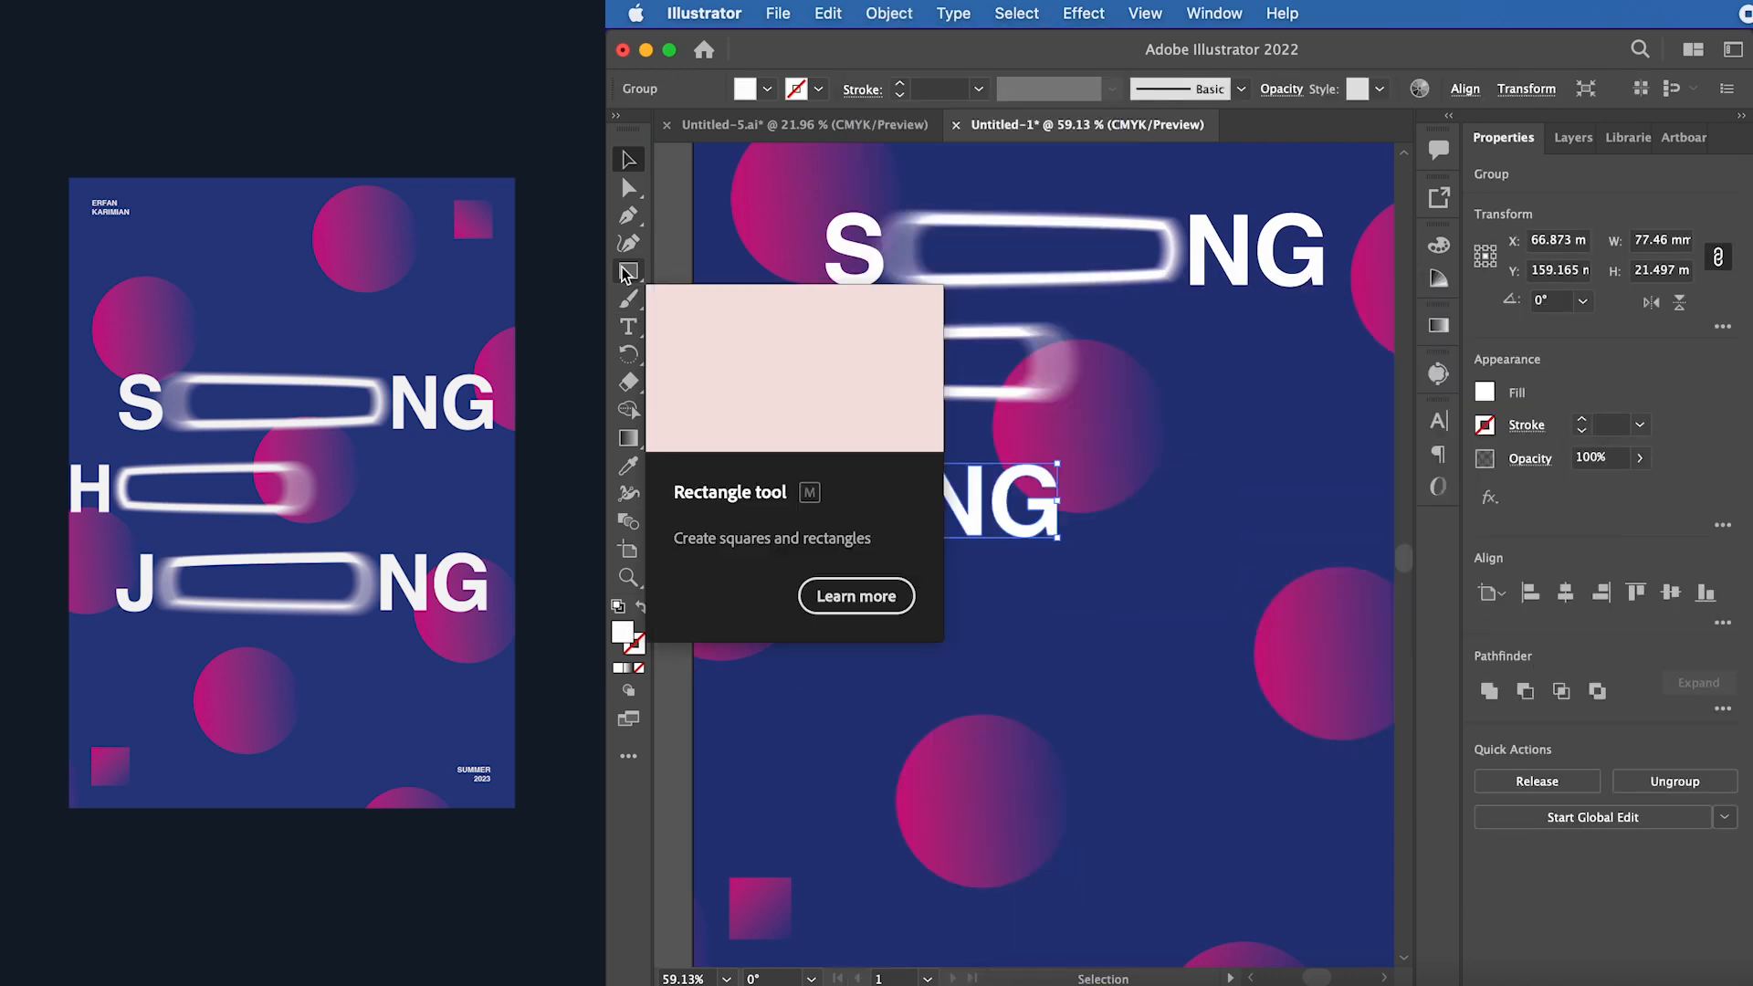
# - Draw a rounded bar over JONG's O and apply a radial blur to it
pyautogui.click(628, 271)
pyautogui.moveTo(867, 470); pyautogui.dragTo(1135, 530)
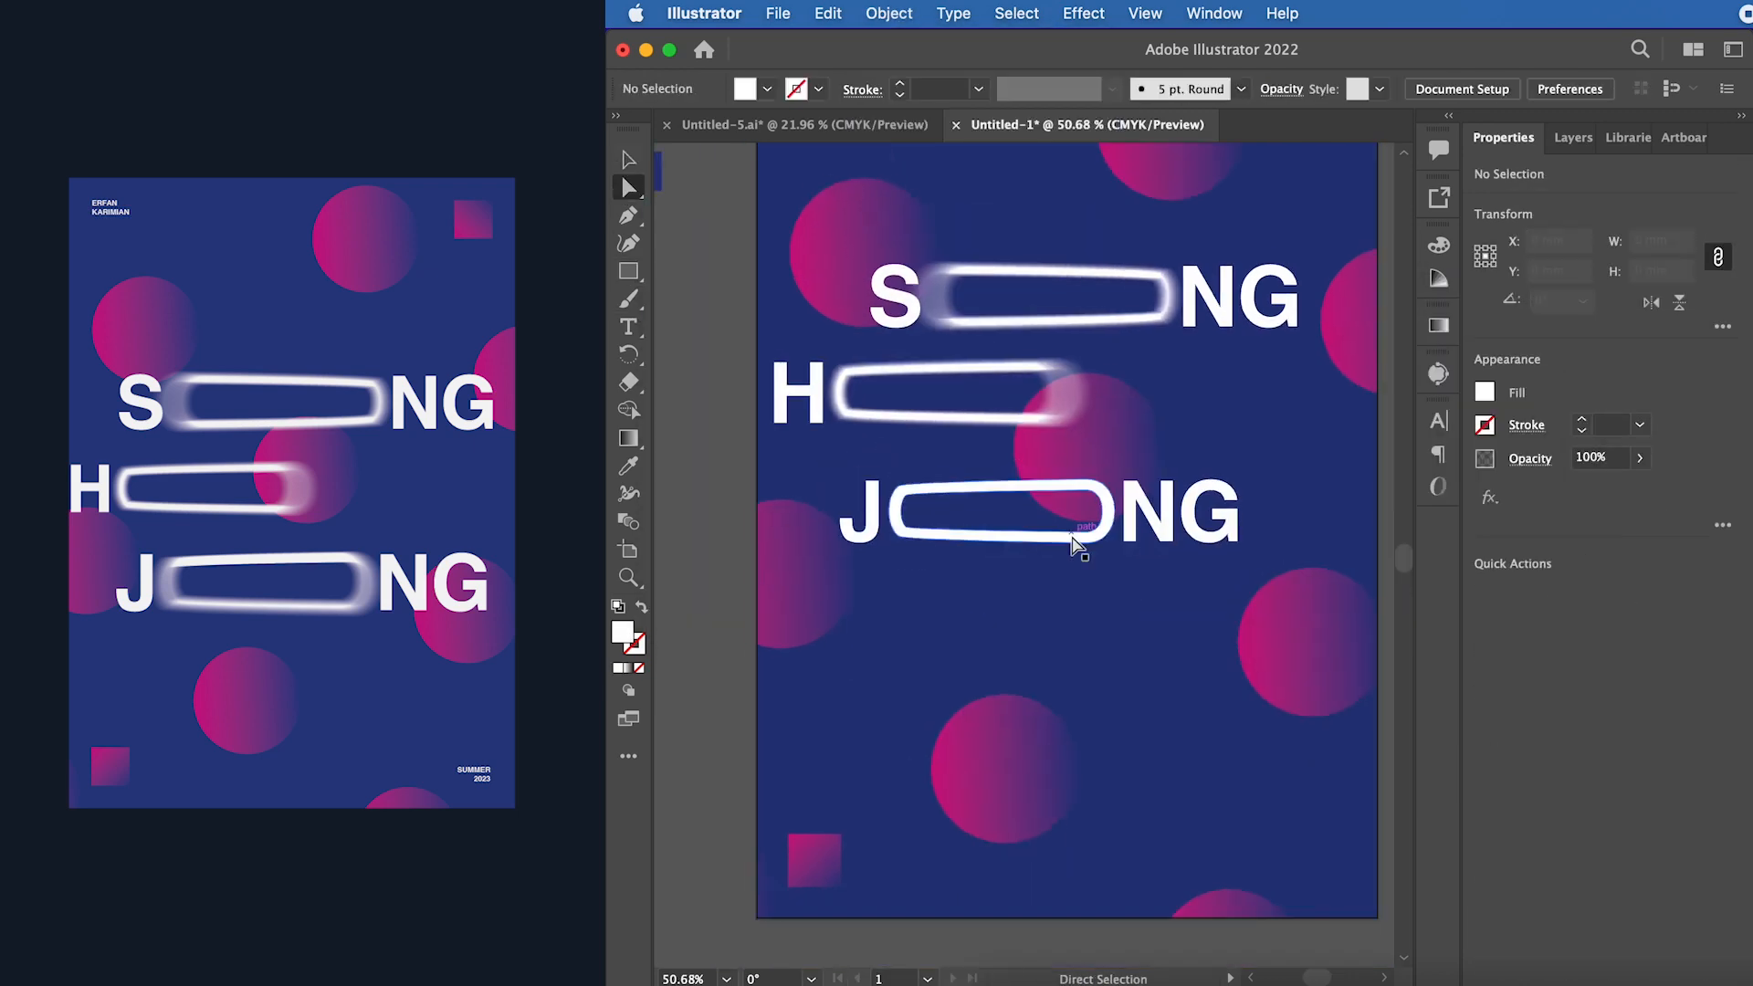
pyautogui.click(1076, 546)
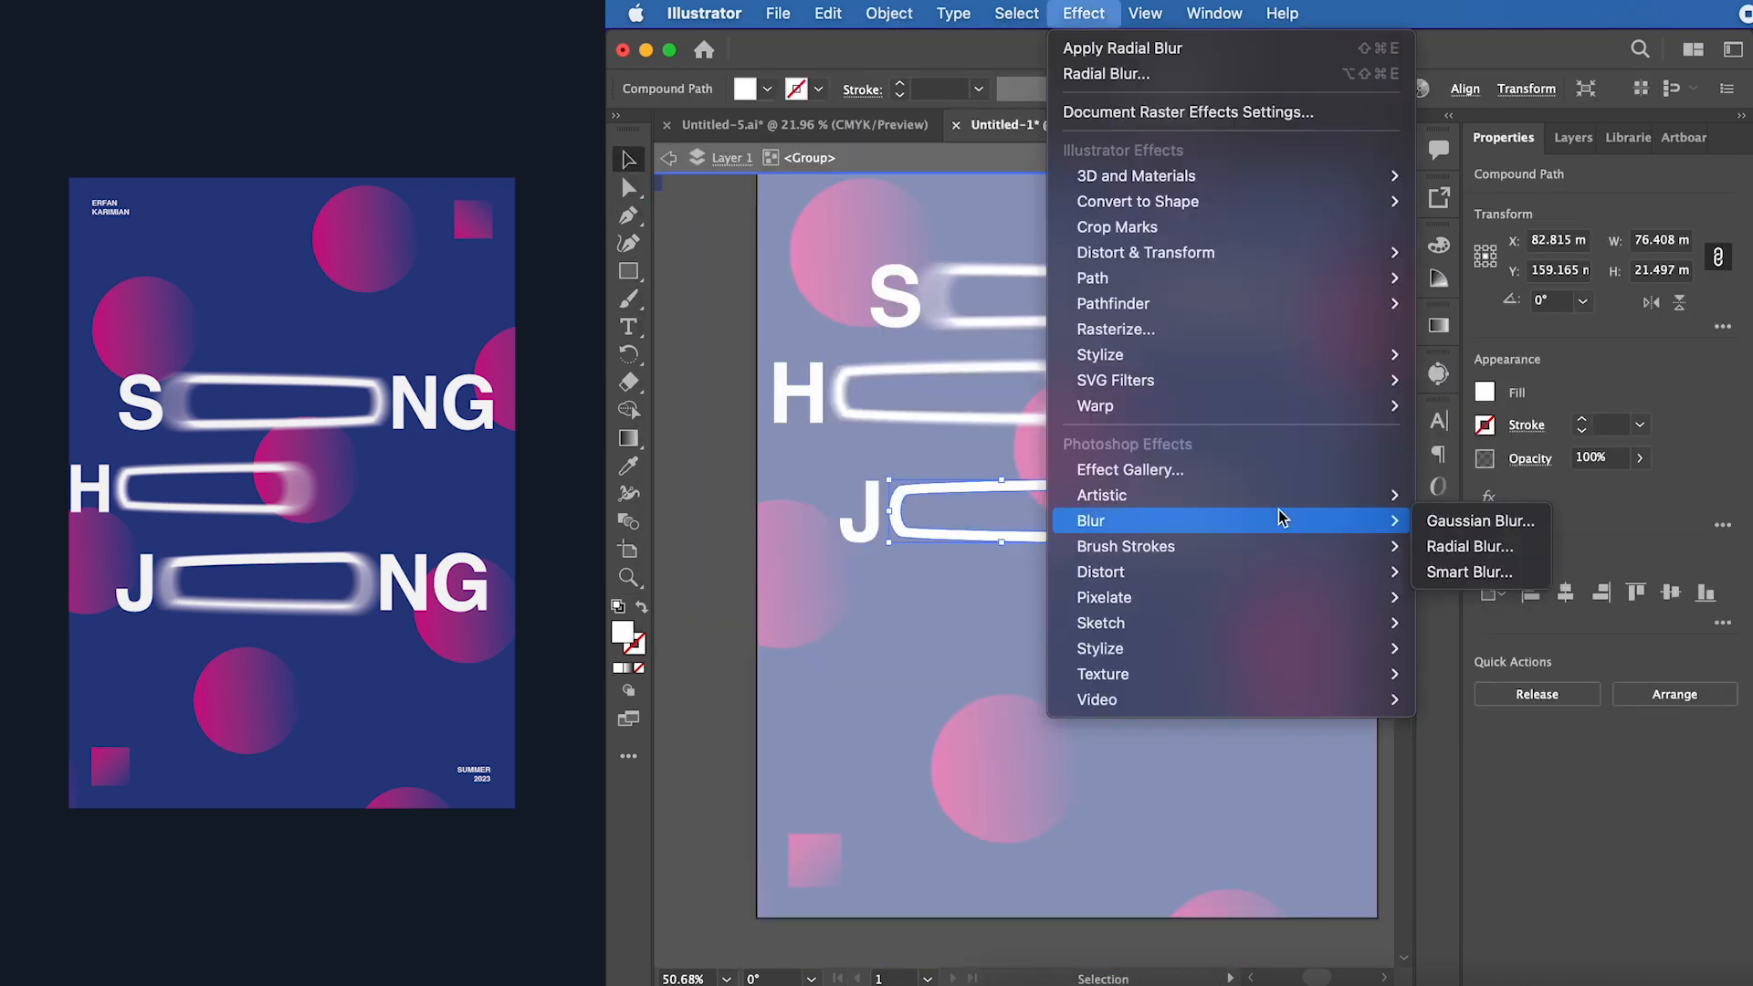
pyautogui.click(1468, 545)
pyautogui.click(1506, 298)
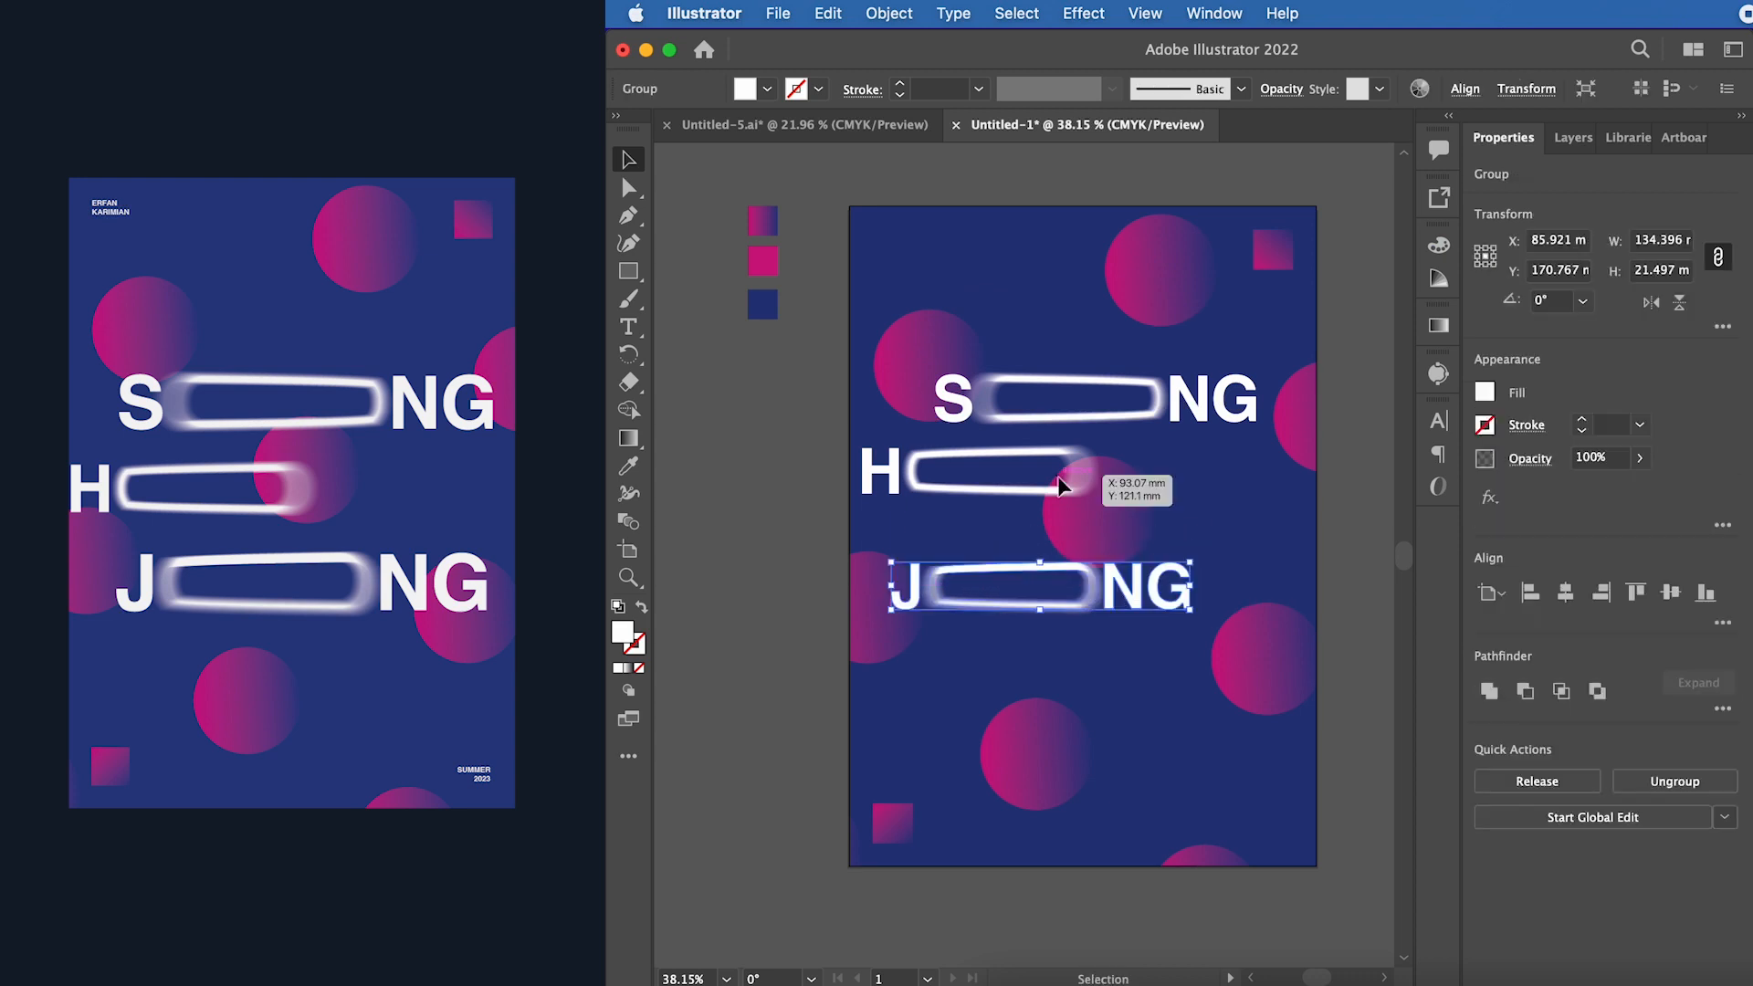
# - Enlarge and reposition the SONG and HO groups
pyautogui.moveTo(1060, 481); pyautogui.dragTo(1048, 505)
pyautogui.moveTo(1171, 418); pyautogui.dragTo(1147, 427)
pyautogui.moveTo(1234, 384); pyautogui.dragTo(1303, 372)
pyautogui.moveTo(1229, 410); pyautogui.dragTo(1220, 395)
pyautogui.click(1032, 515)
pyautogui.moveTo(1070, 473); pyautogui.dragTo(1171, 451)
pyautogui.moveTo(975, 464); pyautogui.dragTo(1002, 460)
pyautogui.moveTo(1174, 519); pyautogui.dragTo(1096, 503)
# - Enlarge JONG, stack it under HO, and select all three title words
pyautogui.moveTo(1166, 586); pyautogui.dragTo(1179, 546)
pyautogui.moveTo(1205, 570); pyautogui.dragTo(1291, 583)
pyautogui.moveTo(1170, 564); pyautogui.dragTo(1164, 586)
pyautogui.moveTo(1308, 657); pyautogui.dragTo(881, 322)
pyautogui.press('v')
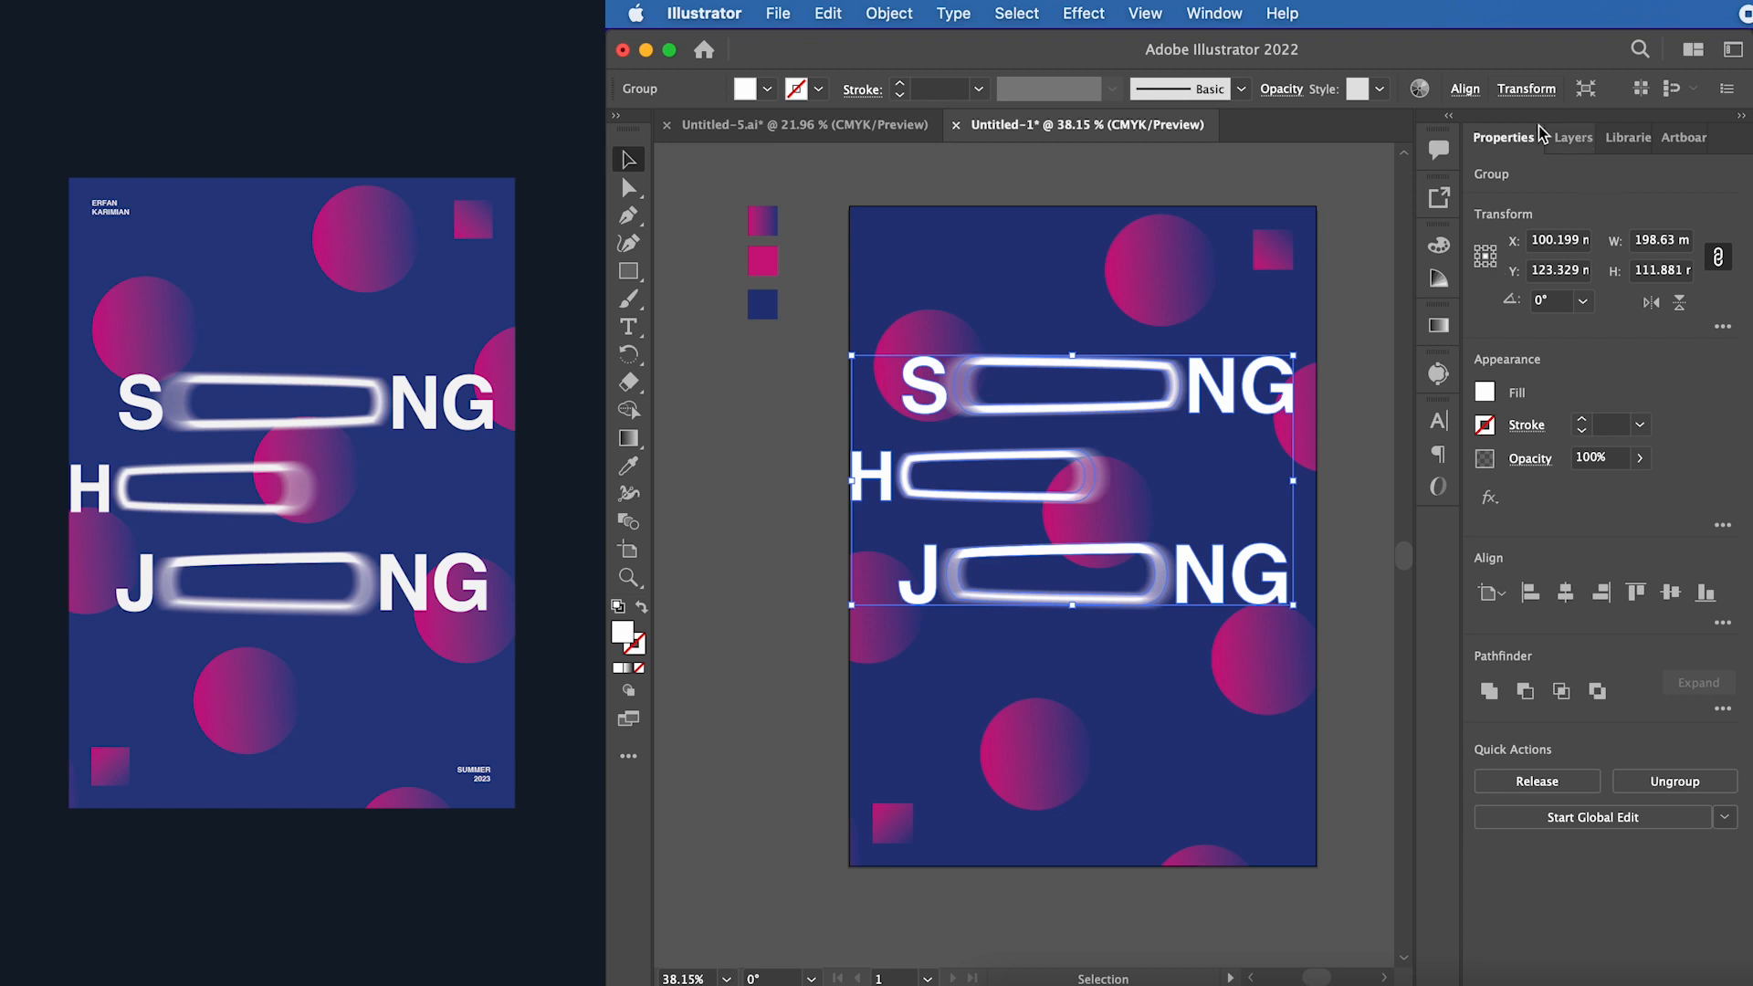
# - Vertically centre the three title words on the poster
pyautogui.click(1462, 90)
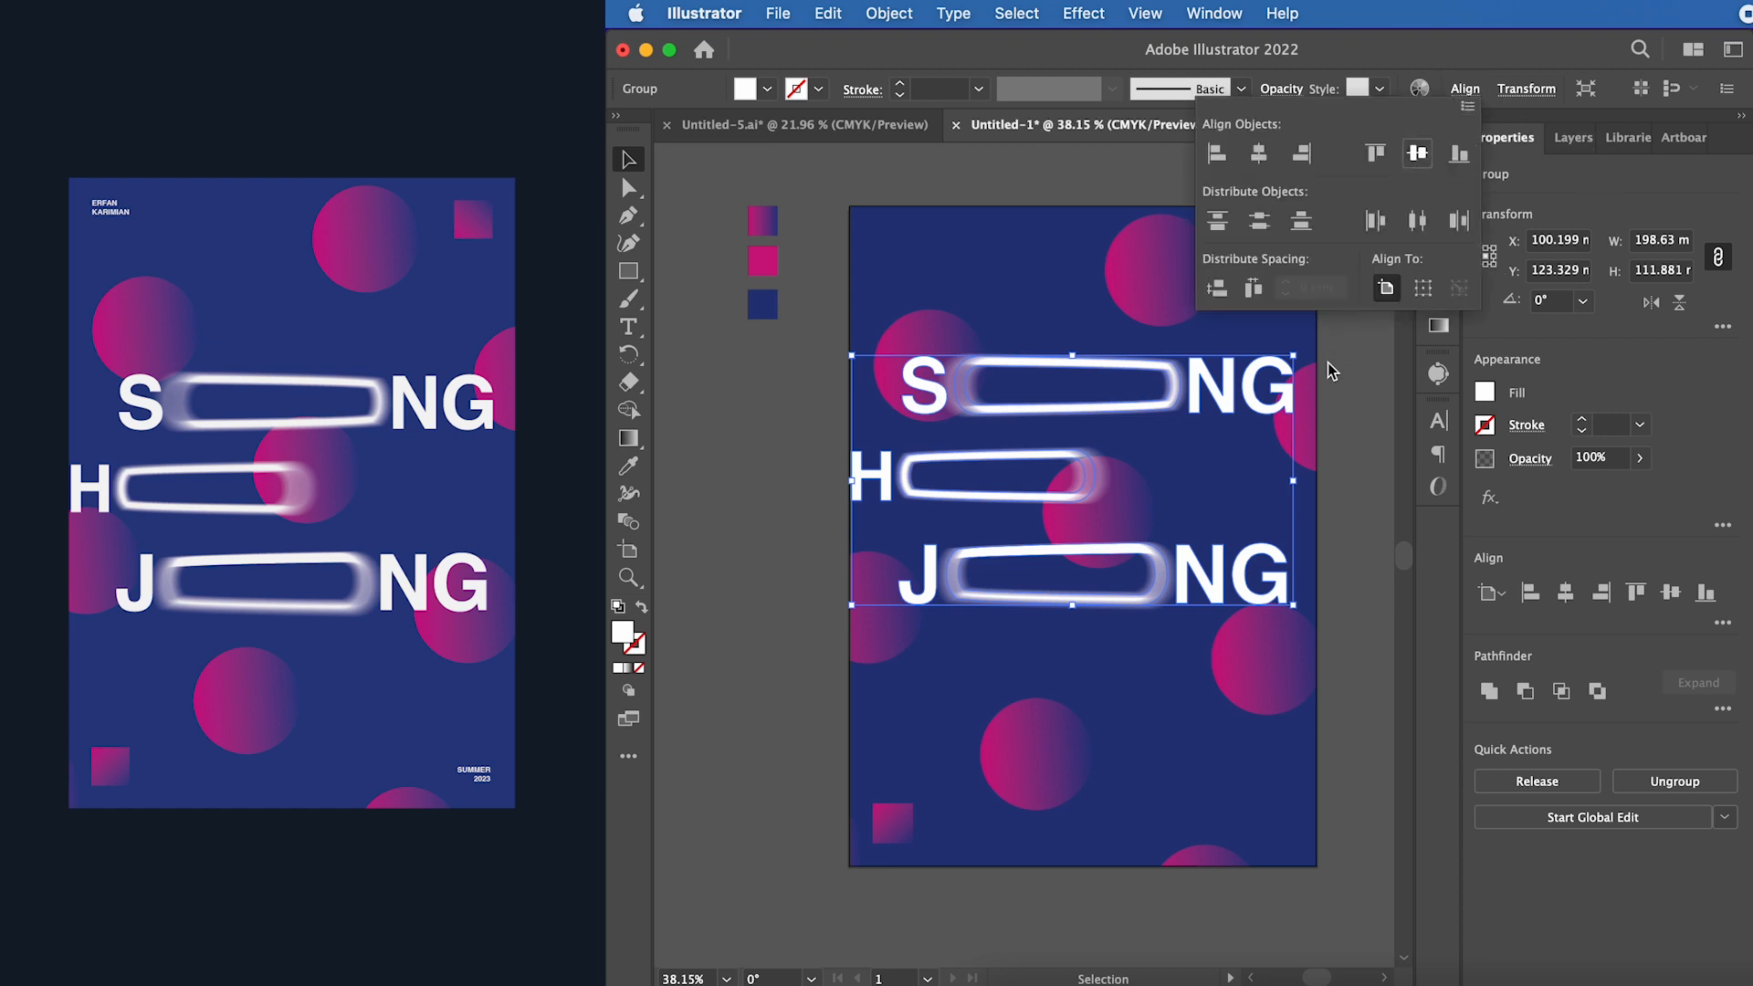
pyautogui.click(1347, 424)
pyautogui.click(1370, 391)
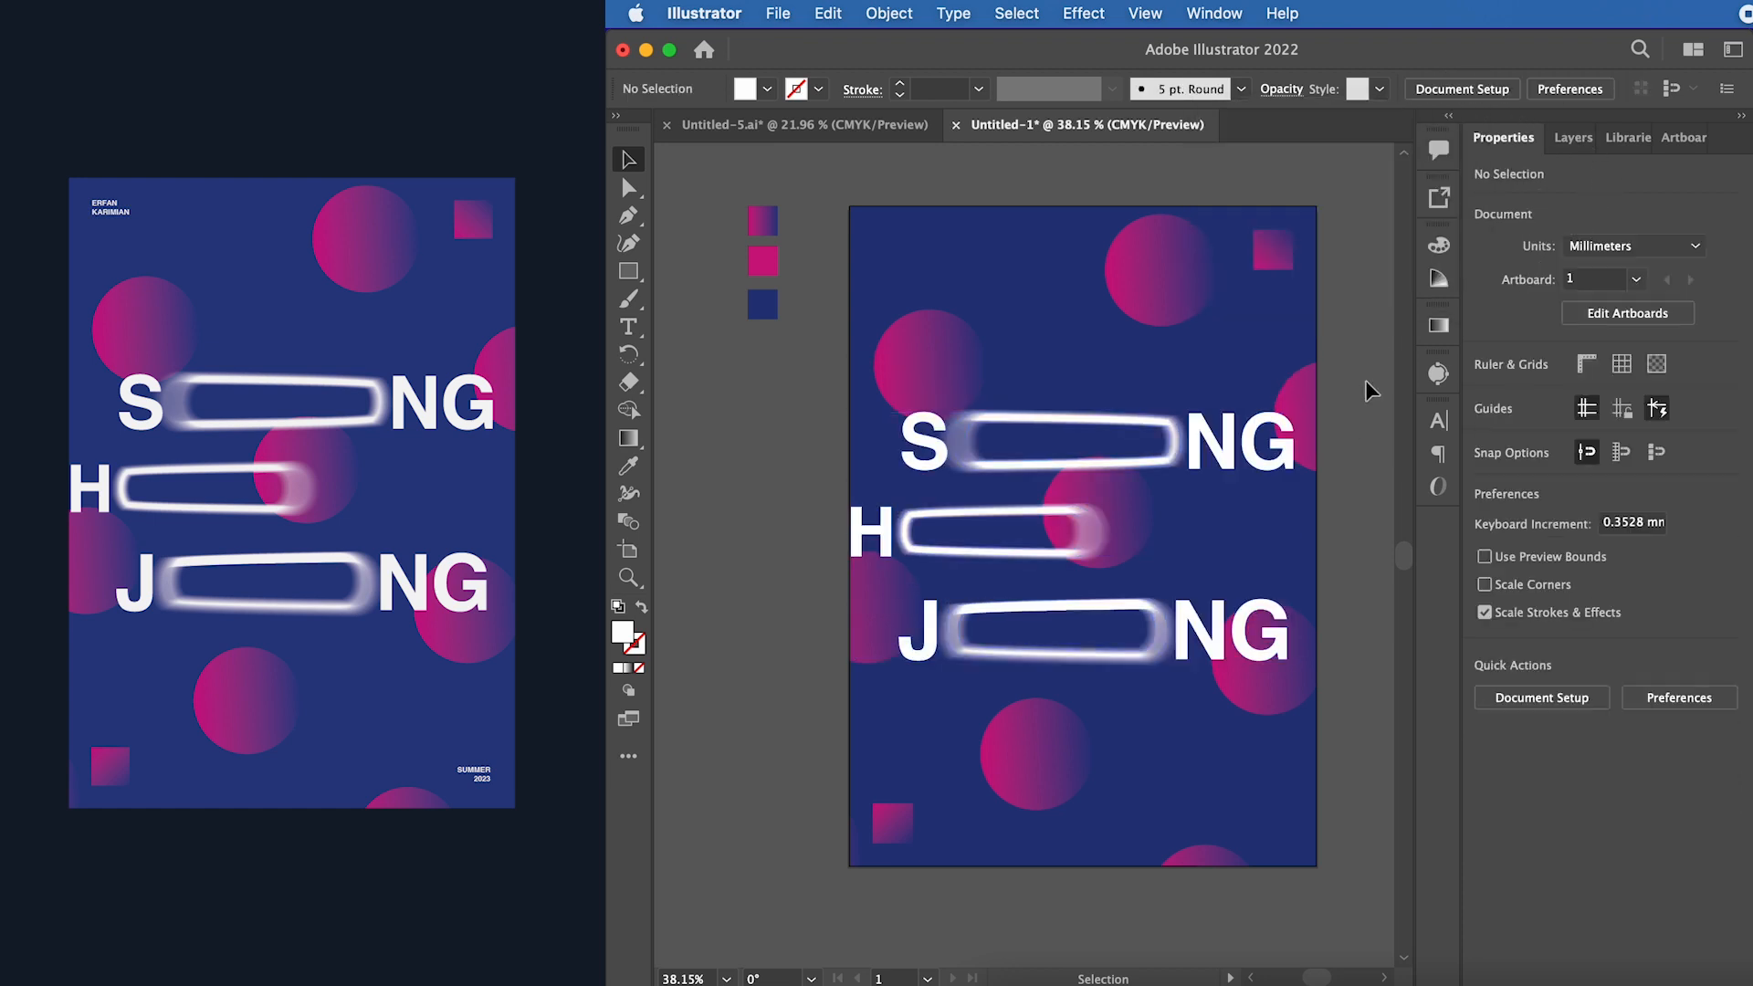
# - Type the designer's first and last name as a two-line credit in the top-left corner
pyautogui.scroll(7, 1020, 292)
pyautogui.scroll(3, 1019, 292)
pyautogui.press('t')
pyautogui.moveTo(778, 287); pyautogui.dragTo(928, 426)
pyautogui.click(1531, 649)
pyautogui.press('BackSpace')
pyautogui.write('2')
pyautogui.press('Return')
pyautogui.write('ERFAN')
pyautogui.press('Return')
pyautogui.write('KARIMIAN')
pyautogui.press('Escape')
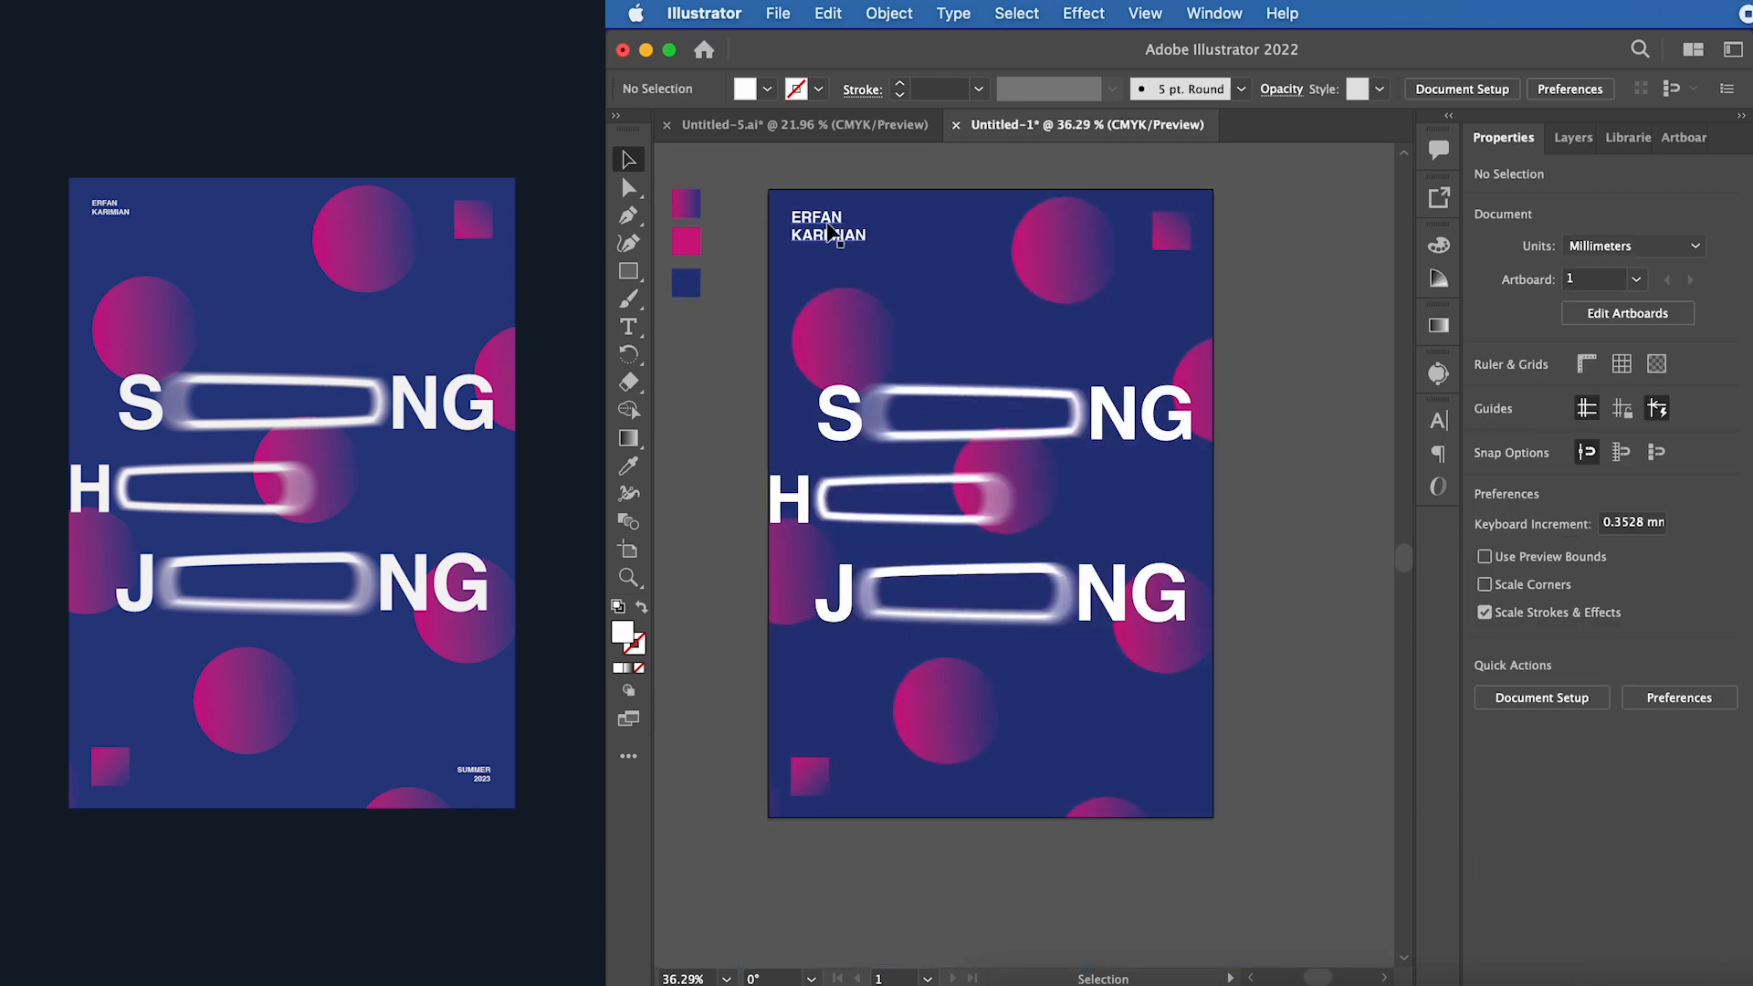
# - Copy the credit at 10 pt to the bottom right and retype it as right-aligned 'SUMMER 2023'
pyautogui.click(1509, 657)
pyautogui.click(1510, 656)
pyautogui.moveTo(824, 226); pyautogui.dragTo(1161, 792)
pyautogui.scroll(5, 1197, 798)
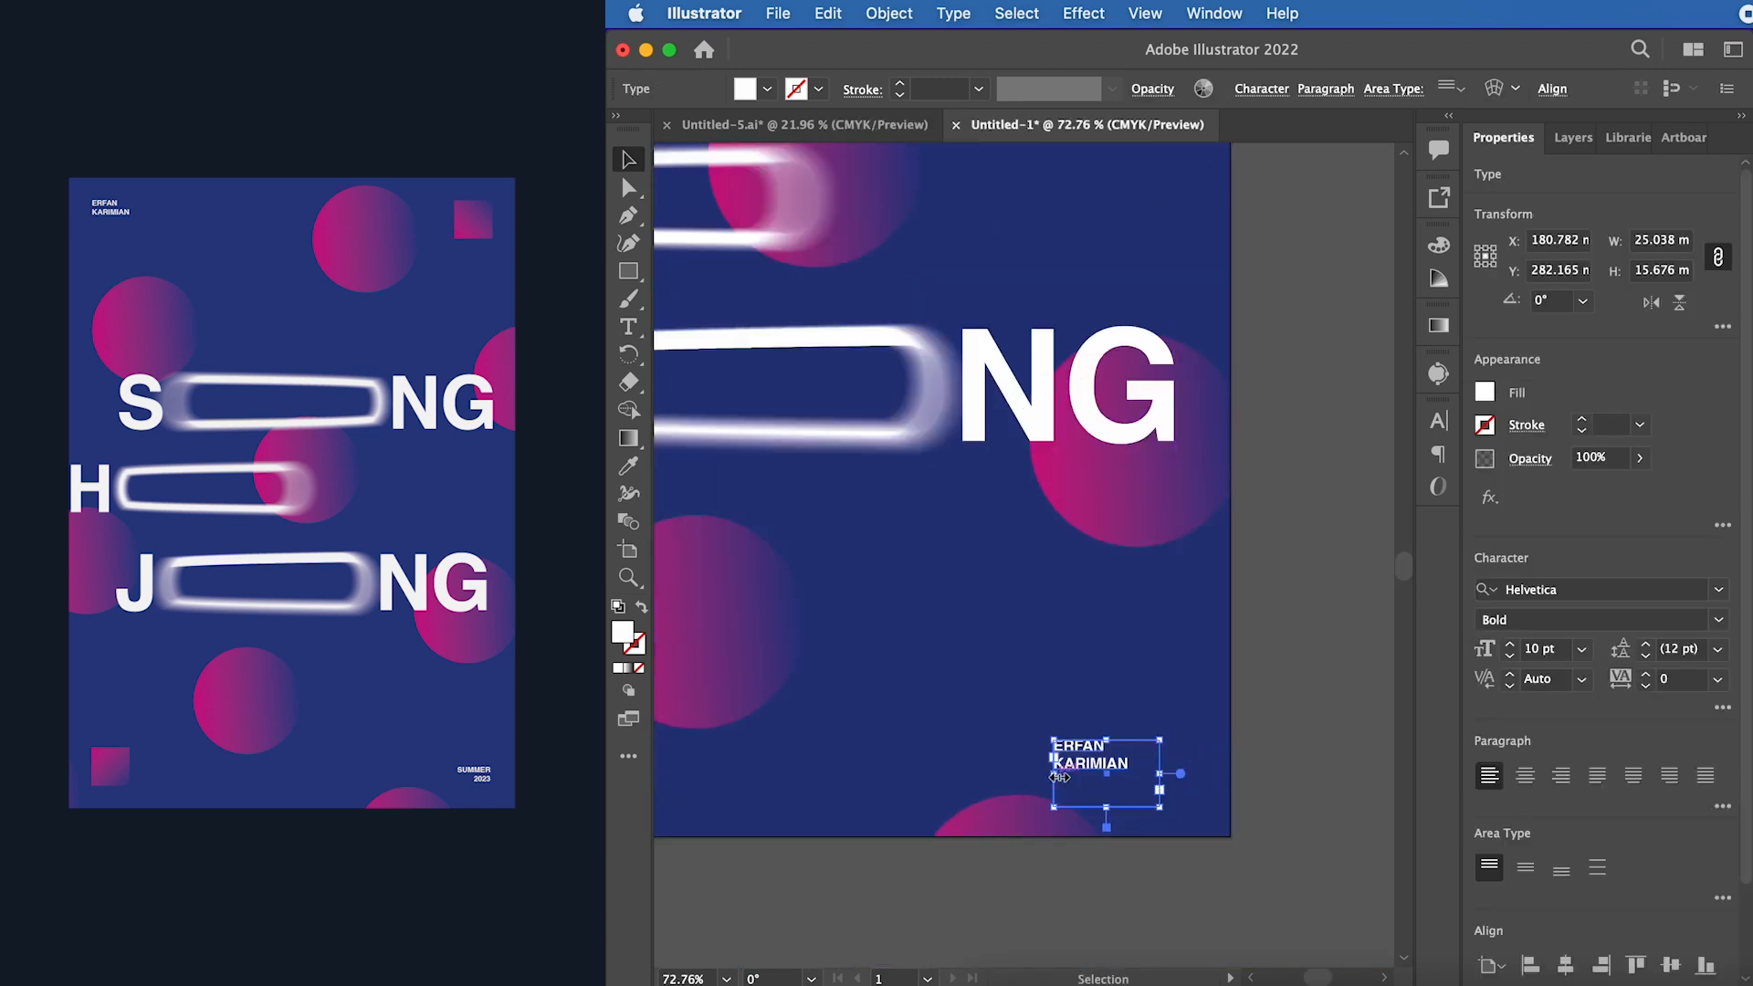
pyautogui.doubleClick(1108, 757)
pyautogui.press('super+a')
pyautogui.write('SUMMER 2023')
pyautogui.click(1561, 775)
pyautogui.press('Escape')
# - Move the SUMMER 2023 credit into the bottom-right corner and fit the artboard in view
pyautogui.click(1561, 775)
pyautogui.moveTo(1143, 751); pyautogui.dragTo(1174, 836)
pyautogui.hotkey('shift', 'Up')
pyautogui.hotkey('shift', 'Up')
pyautogui.hotkey('shift', 'Up')
pyautogui.hotkey('shift', 'Left')
pyautogui.hotkey('shift', 'Left')
pyautogui.hotkey('shift', 'Left')
pyautogui.click(1346, 831)
pyautogui.press('super+0')
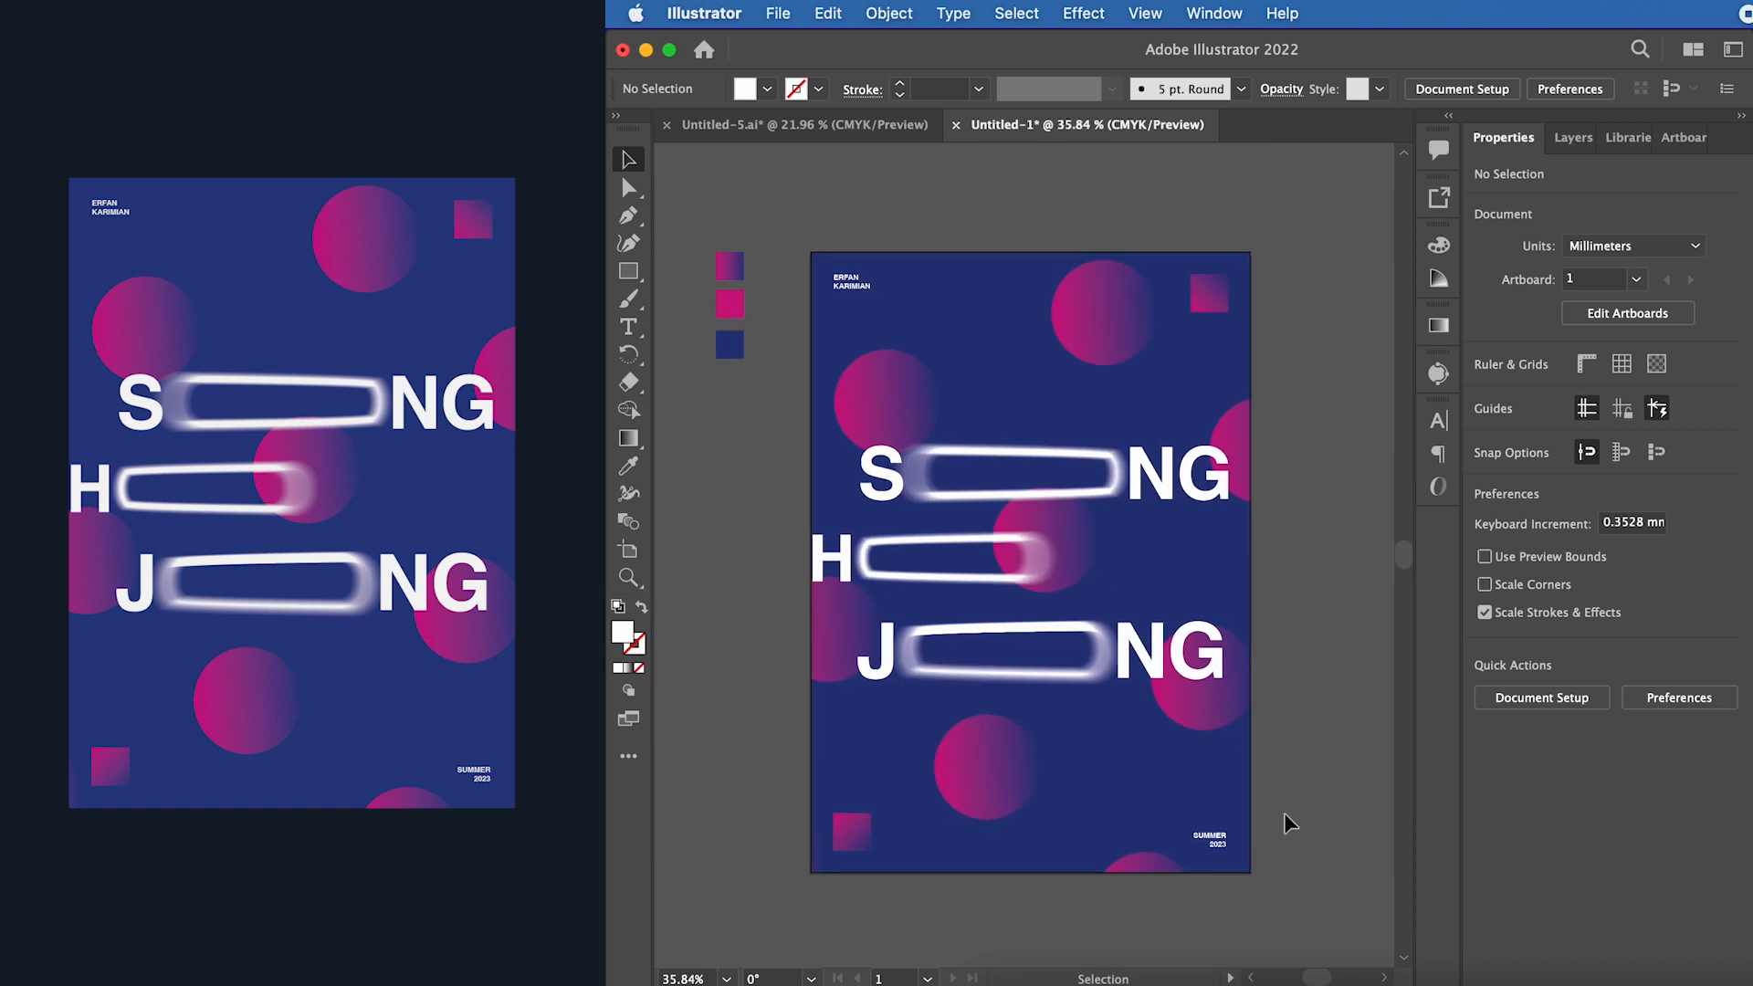